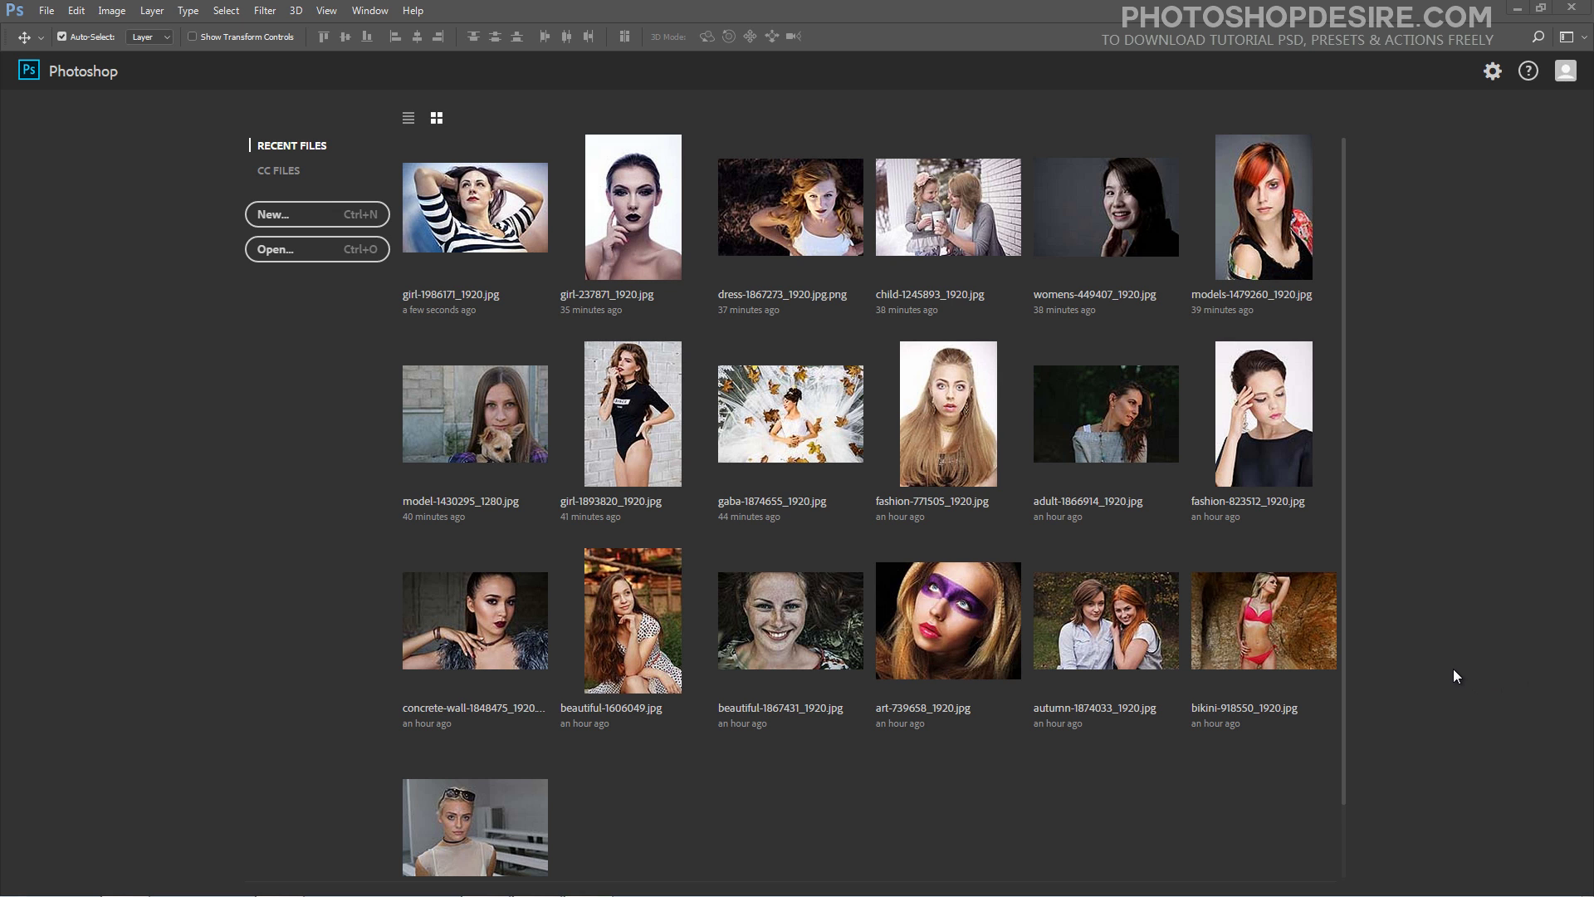
# Open the recent image girl-1986171_1920.jpg and create an action set named "Improve Skin Tones - PSDESIRE"
pyautogui.click(478, 245)
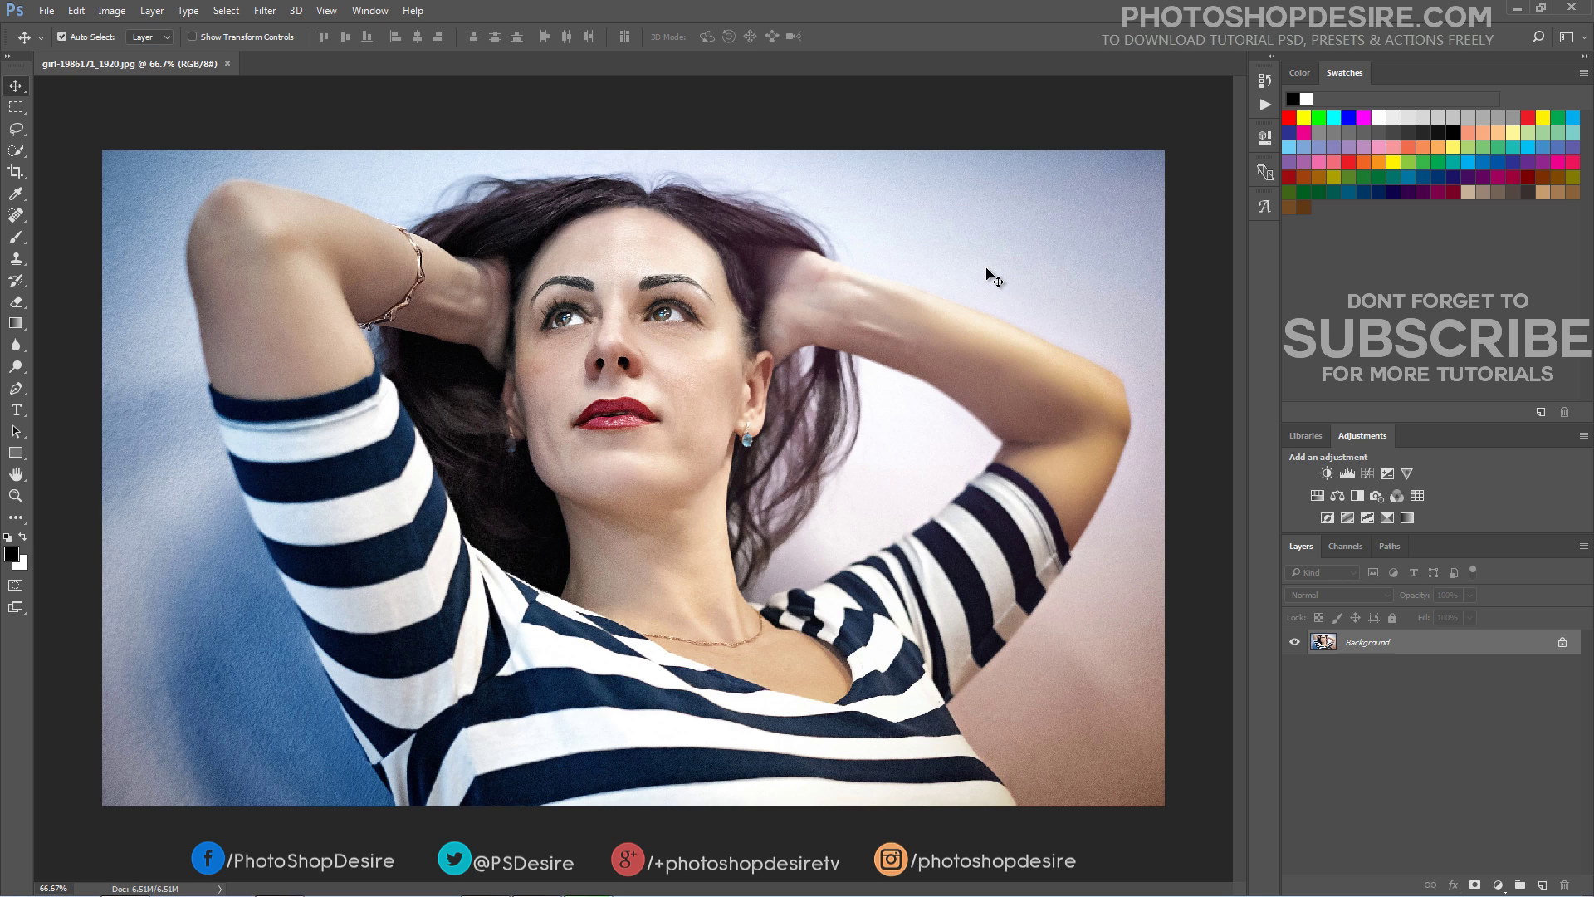
pyautogui.click(1265, 105)
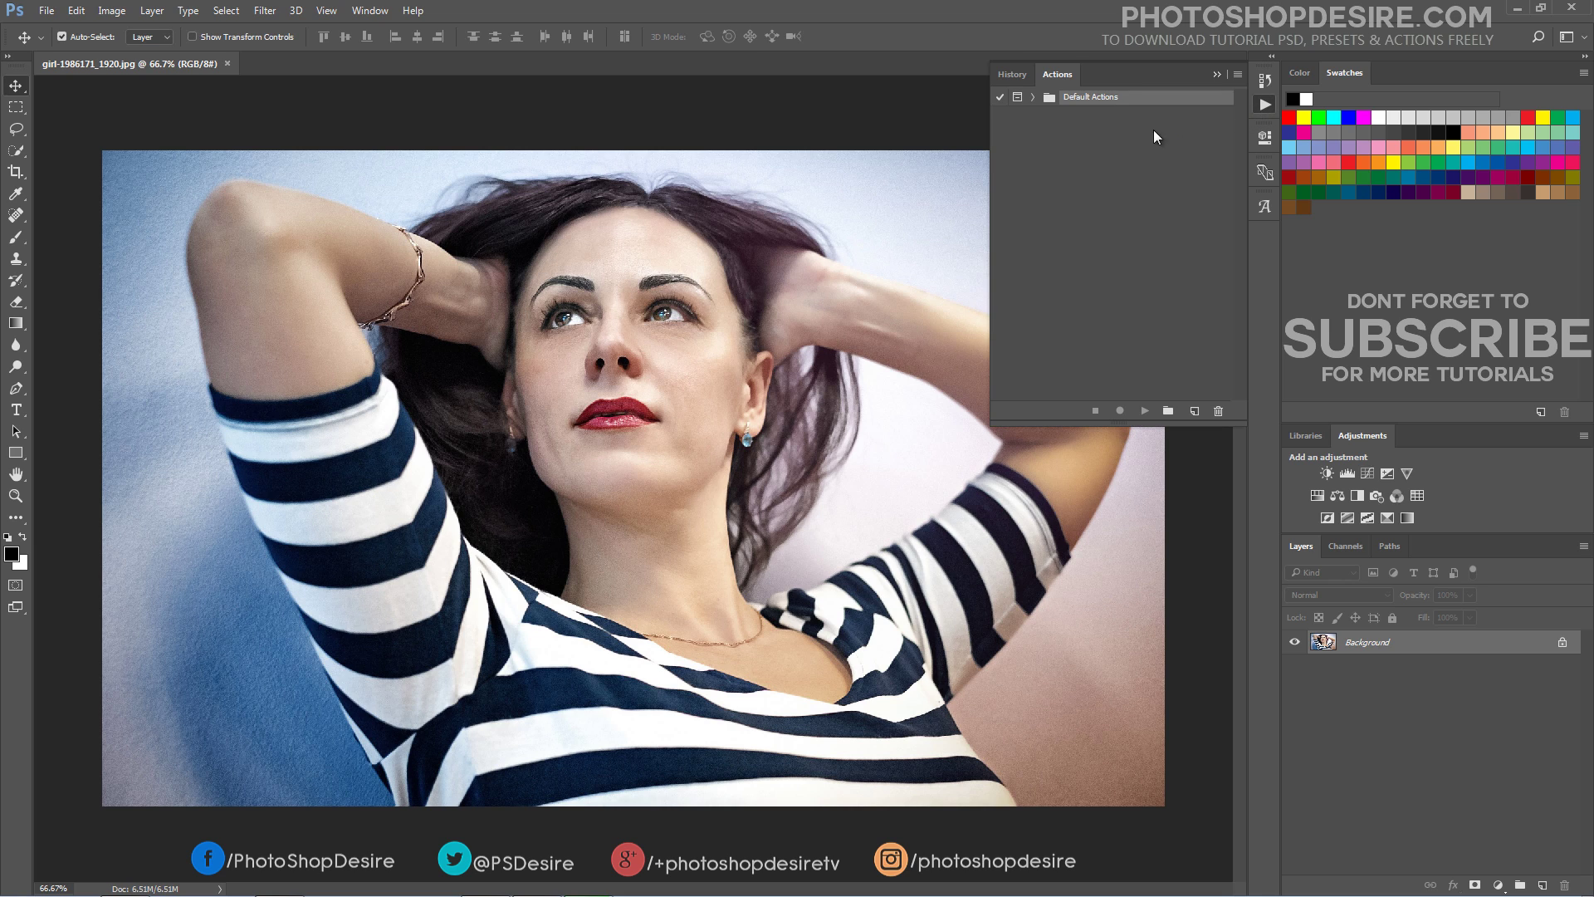
pyautogui.click(1168, 411)
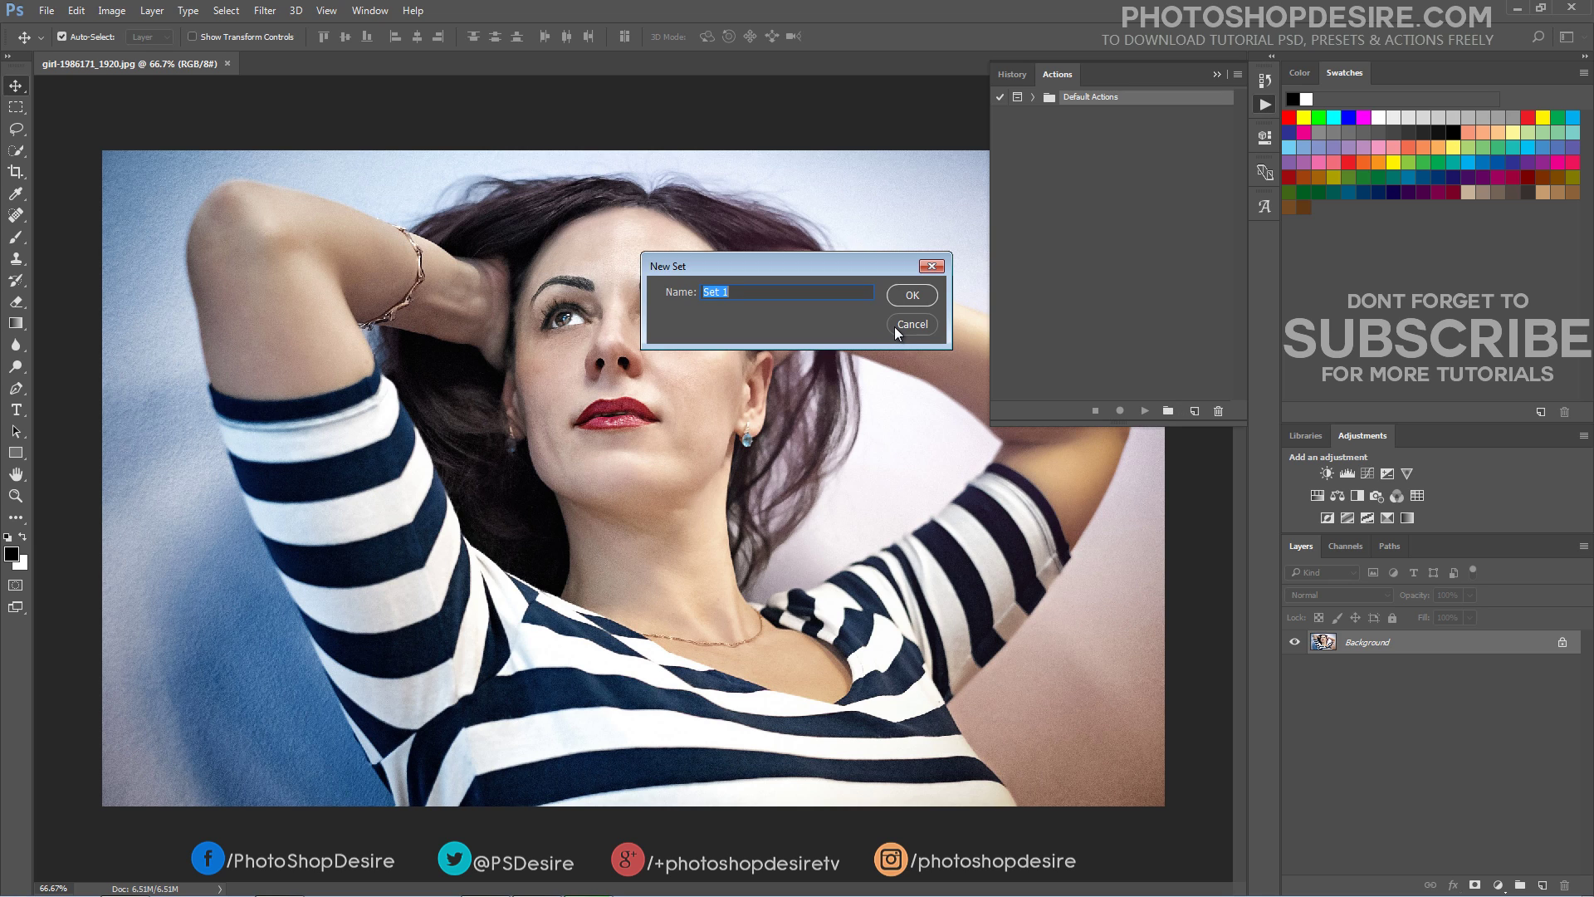
pyautogui.write('Improve Skin Tones - PSDESIRE')
pyautogui.click(910, 297)
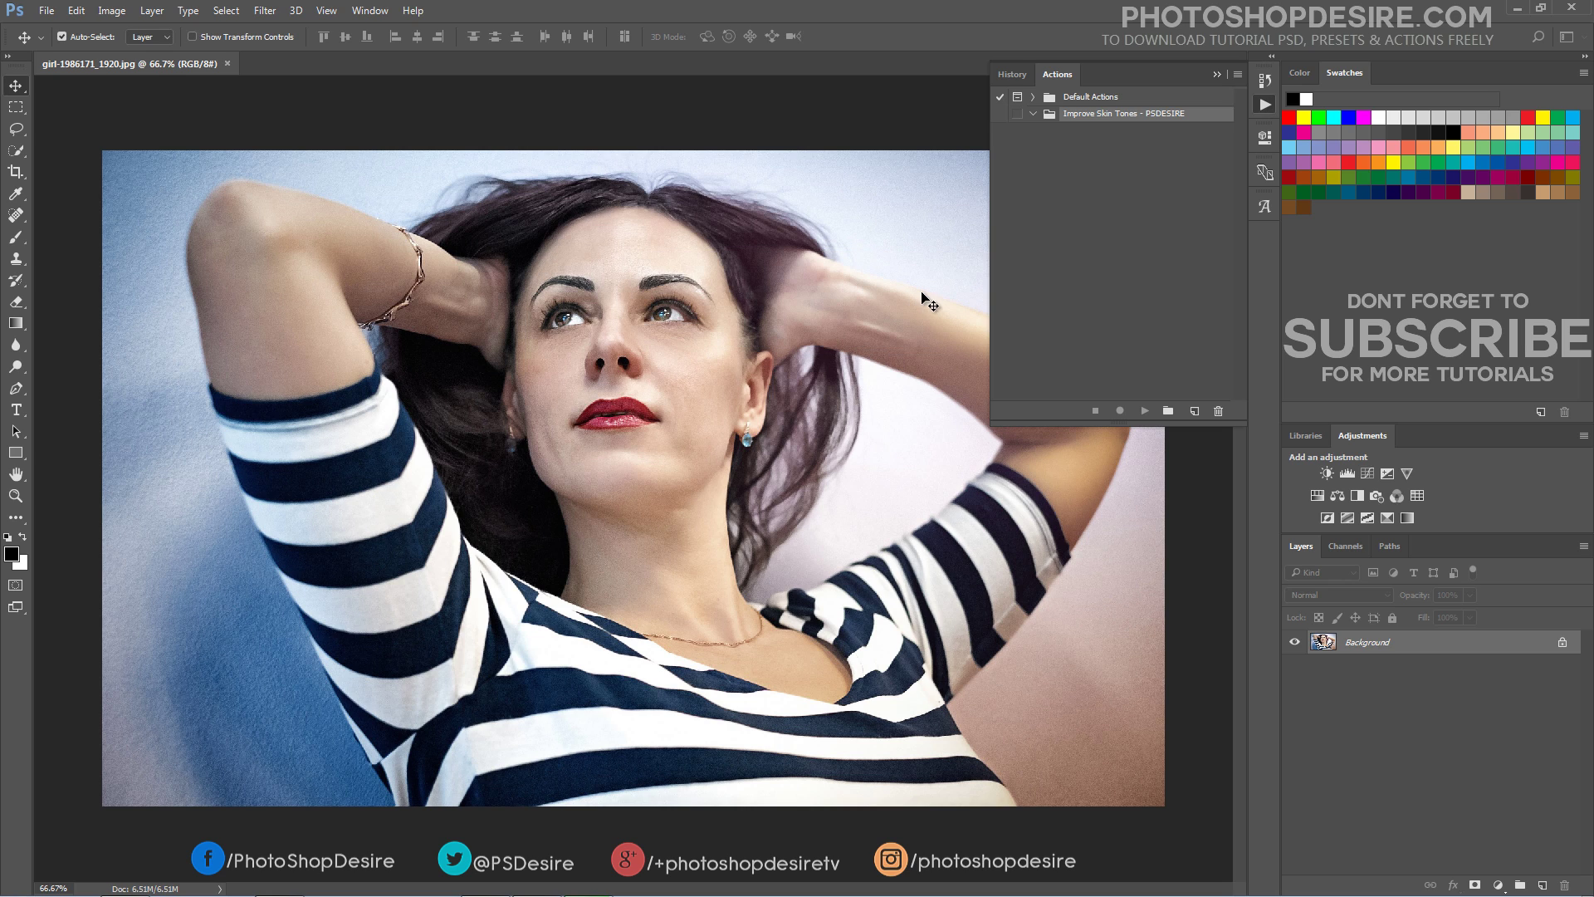
# Start recording a new action with default settings in the "Improve Skin Tones - PSDESIRE" set
pyautogui.click(1195, 411)
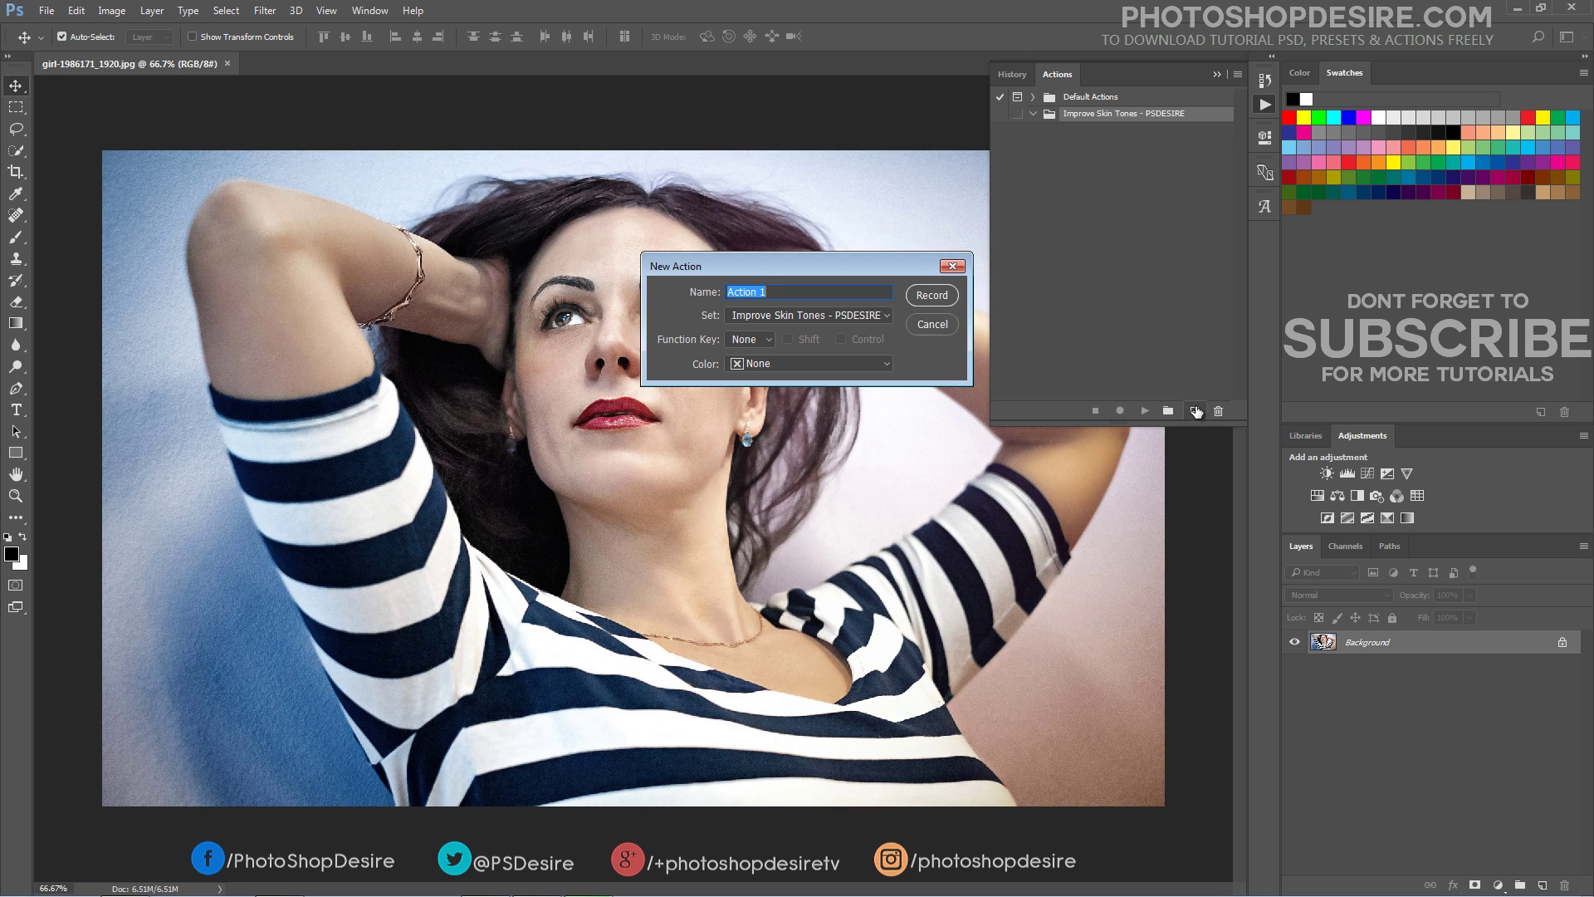
pyautogui.click(932, 296)
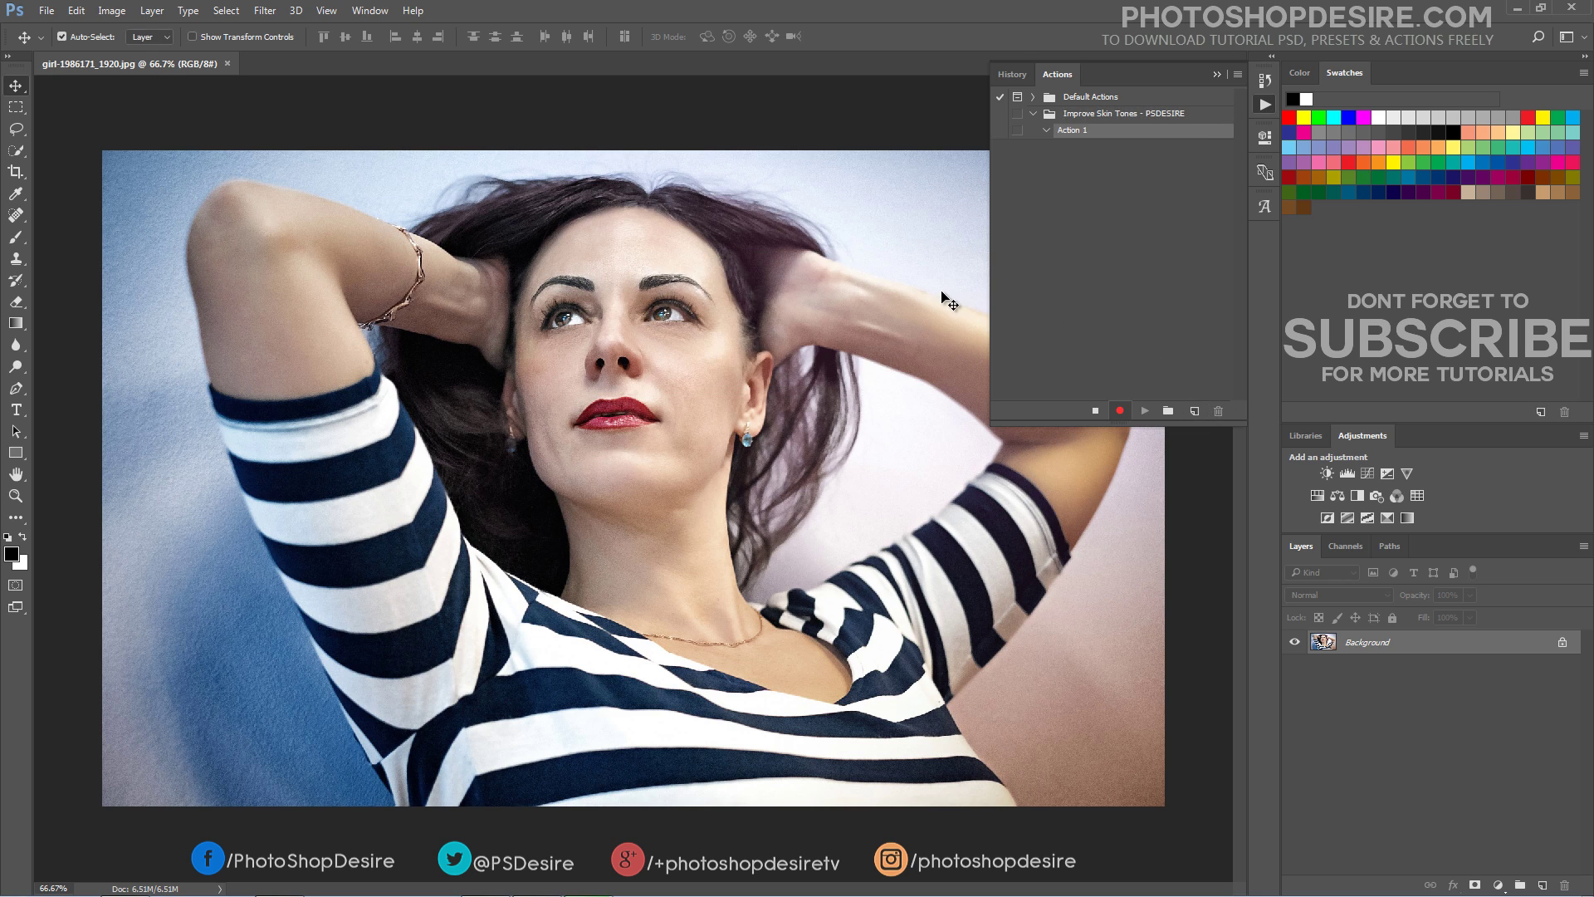
pyautogui.click(1217, 75)
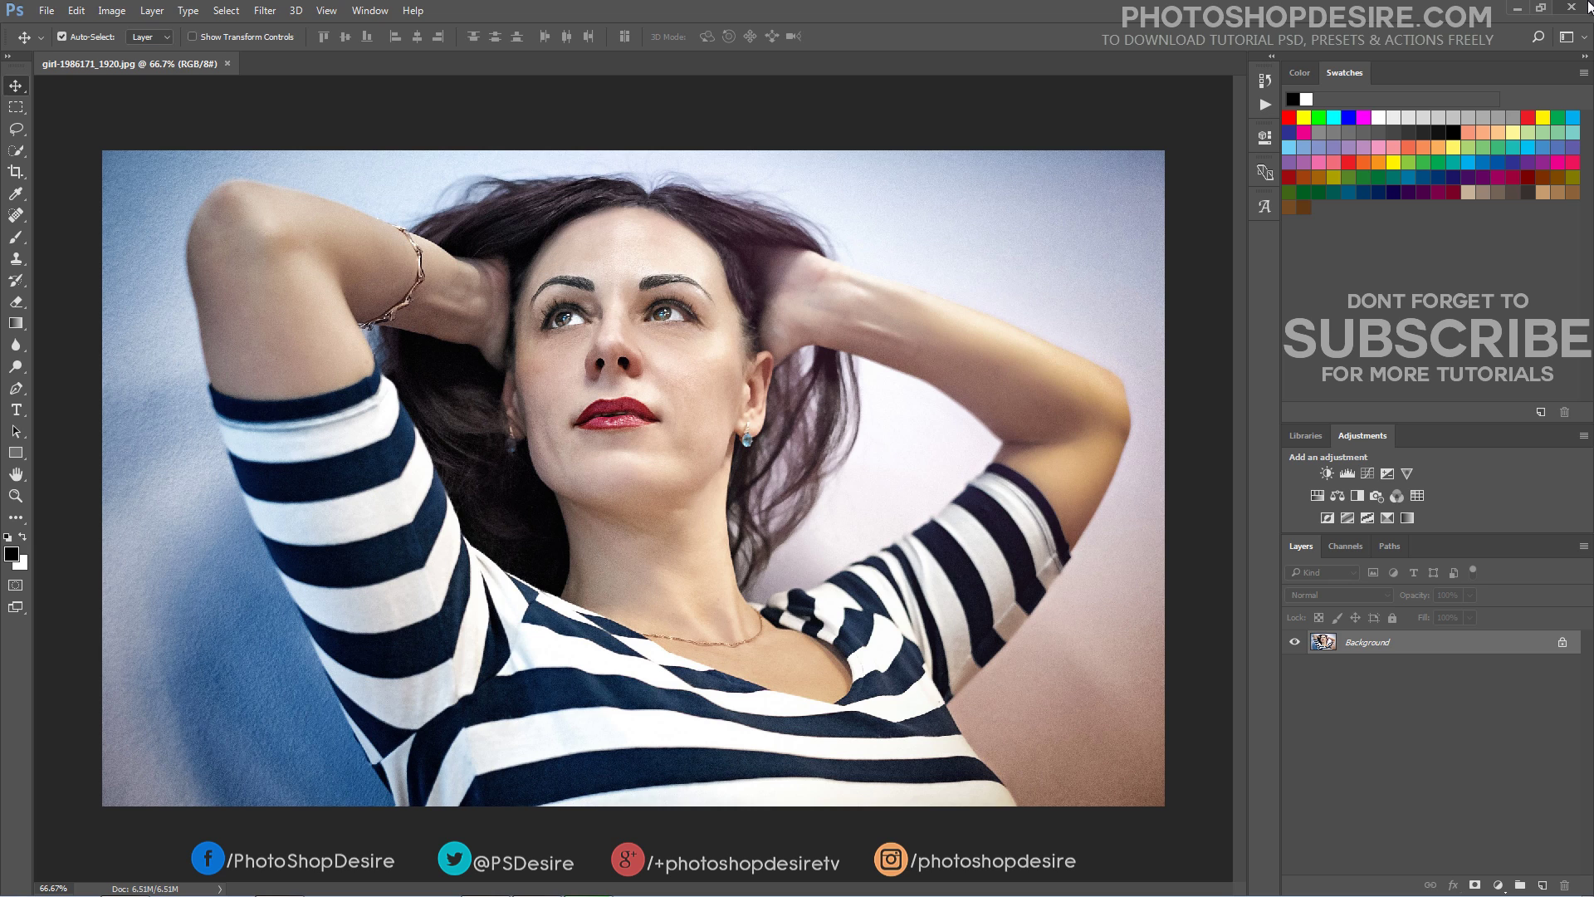
# Inspect the Red, Green and Blue channels individually and leave only the Blue channel active
pyautogui.click(1337, 547)
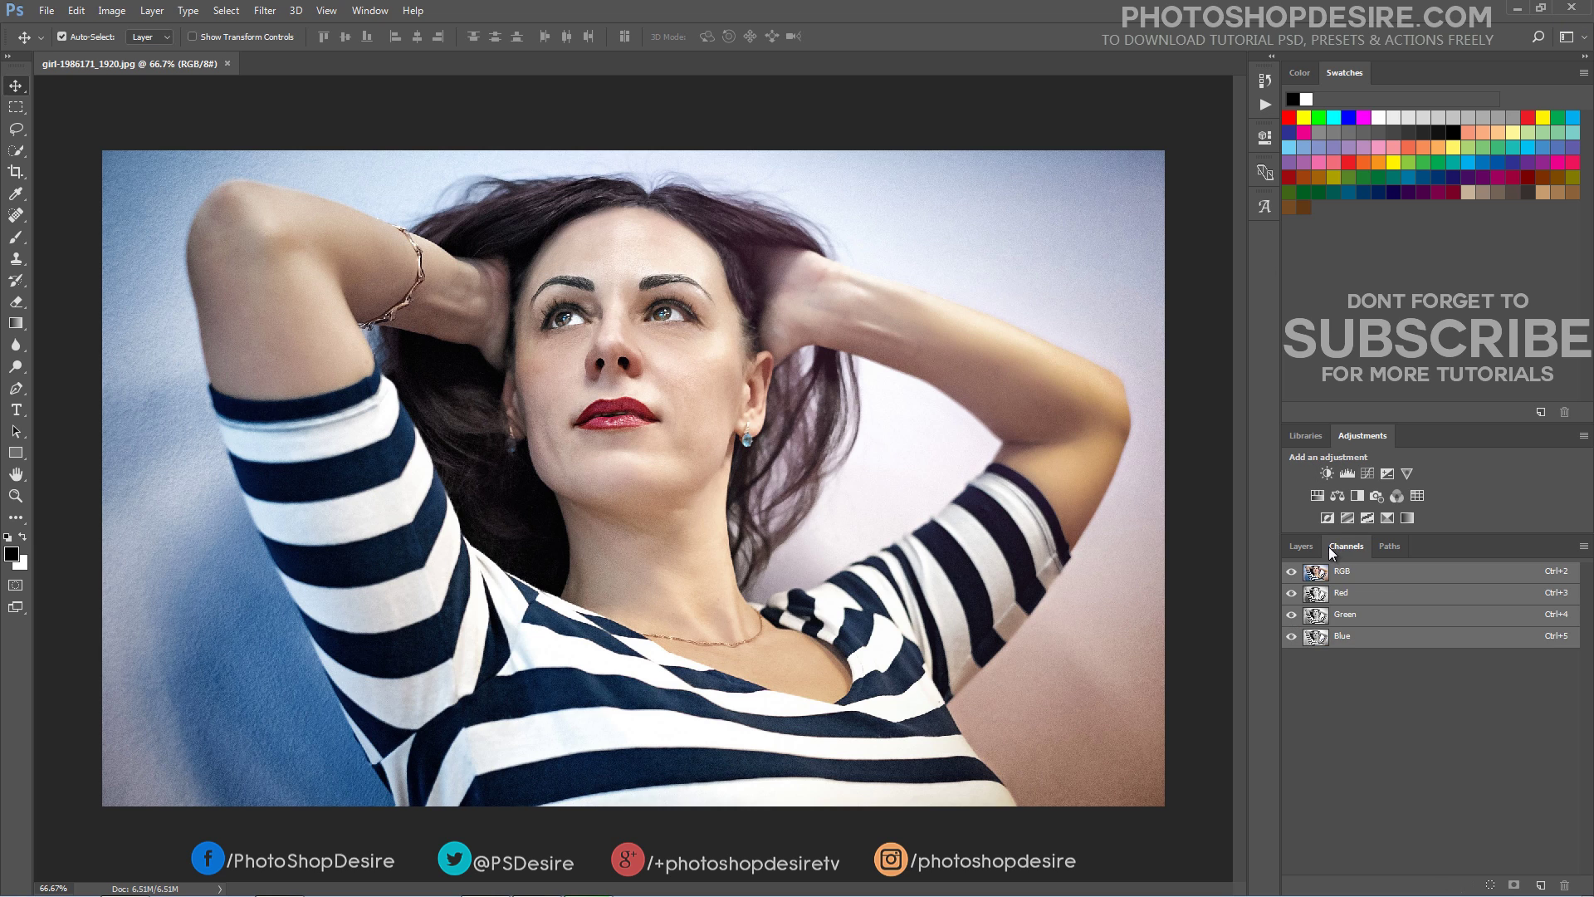
pyautogui.click(1335, 596)
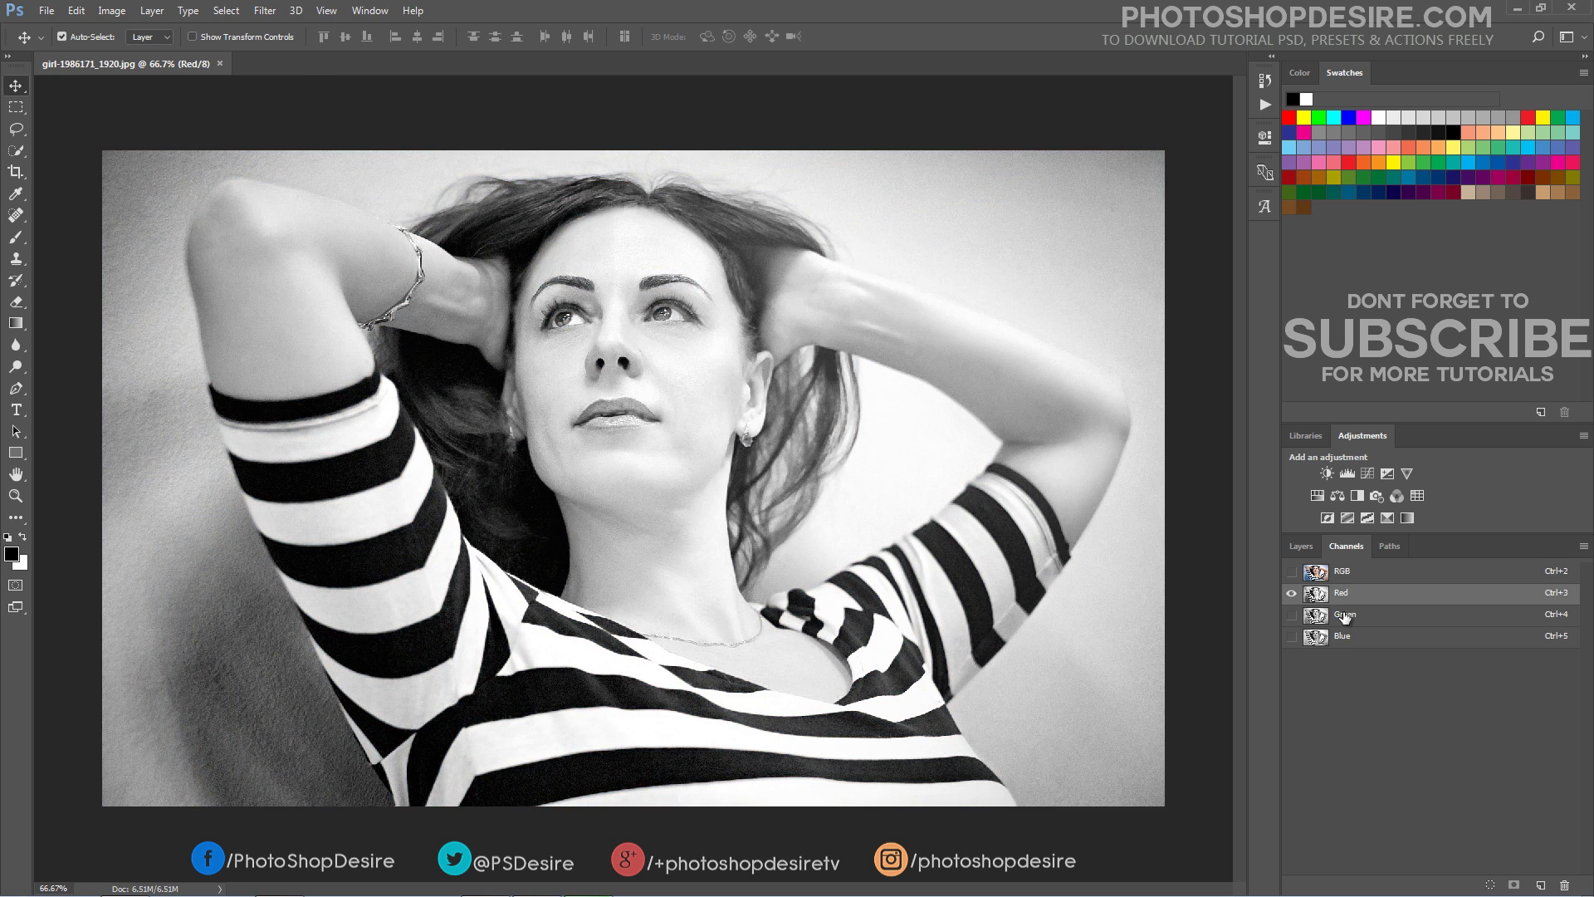
pyautogui.click(1345, 617)
pyautogui.click(1345, 638)
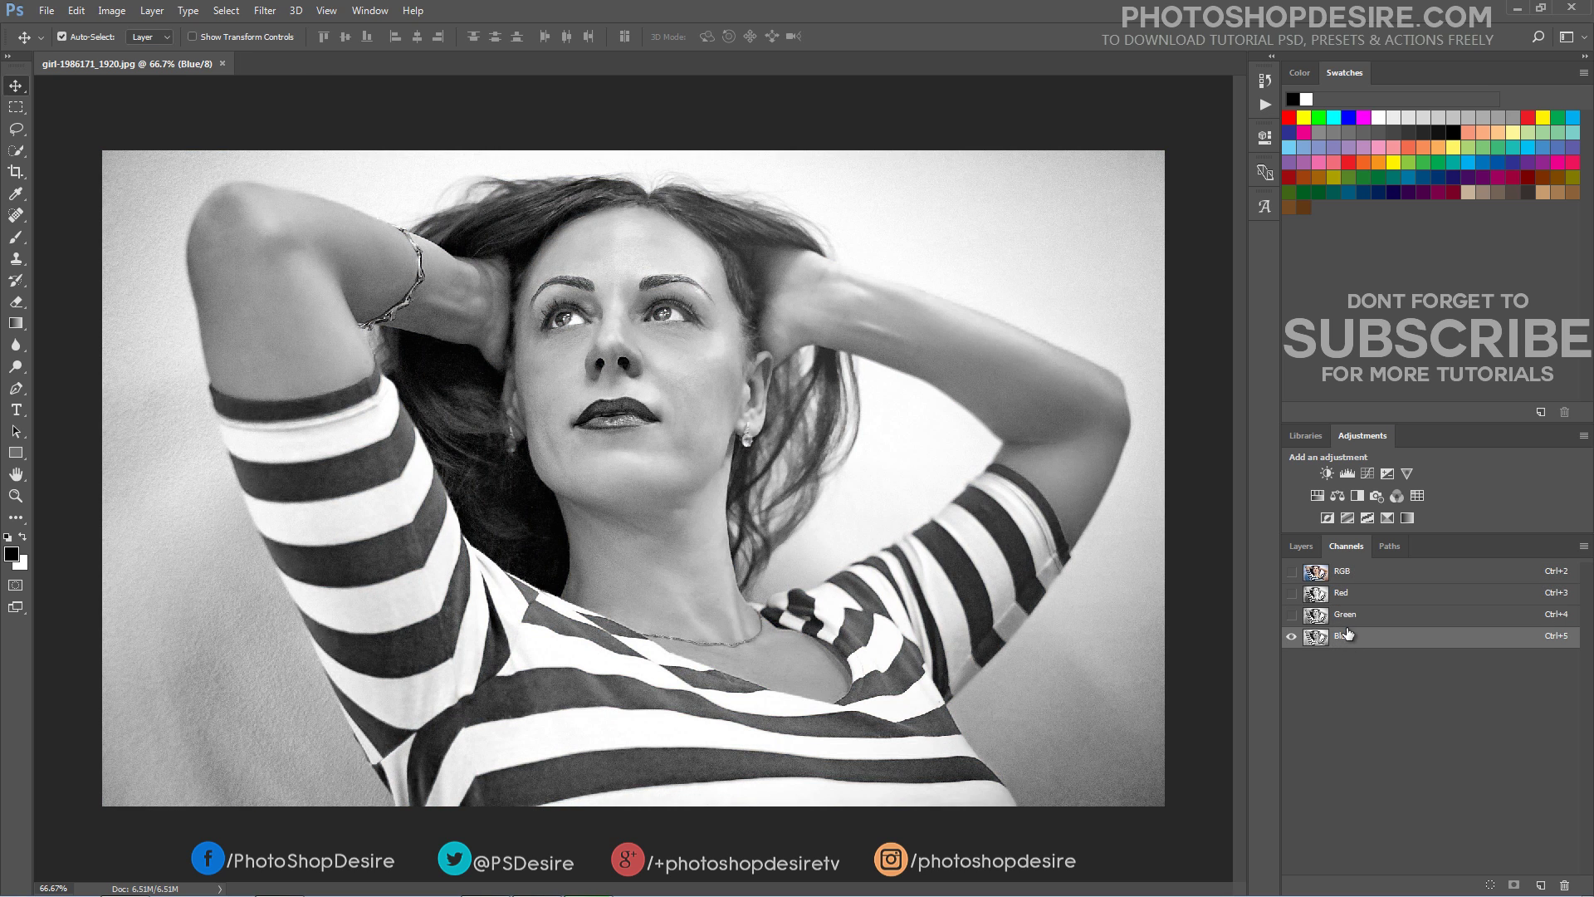
pyautogui.click(1354, 617)
pyautogui.click(1353, 637)
pyautogui.rightClick(1348, 637)
# Select the entire canvas and copy the Blue channel's contents
pyautogui.hotkey('ctrl', 'a')
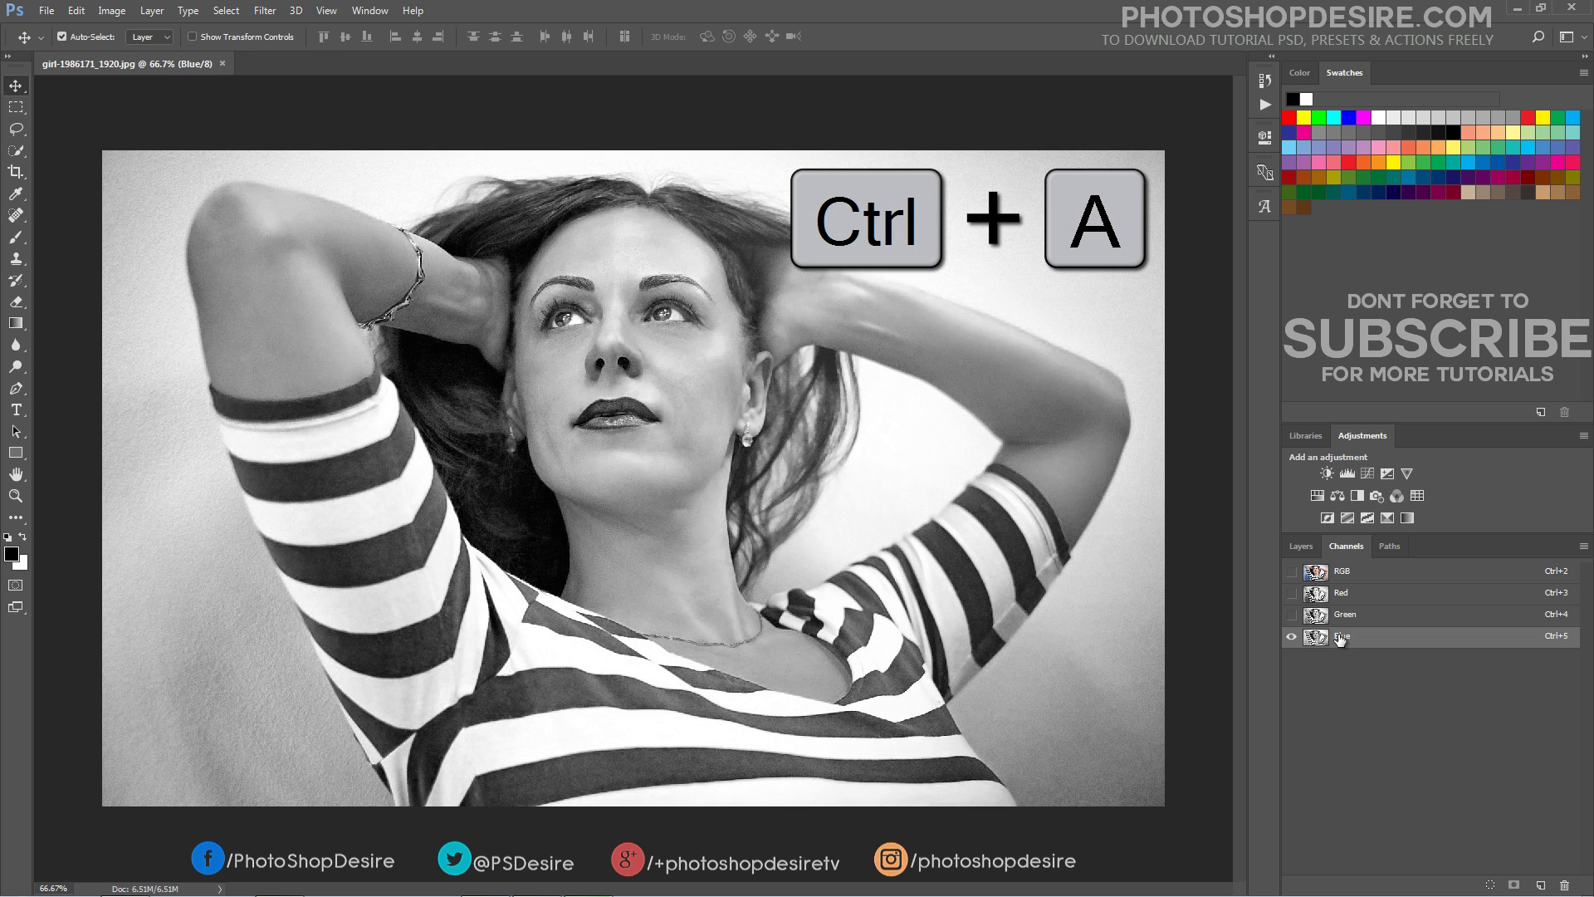
pyautogui.hotkey('ctrl', 'a')
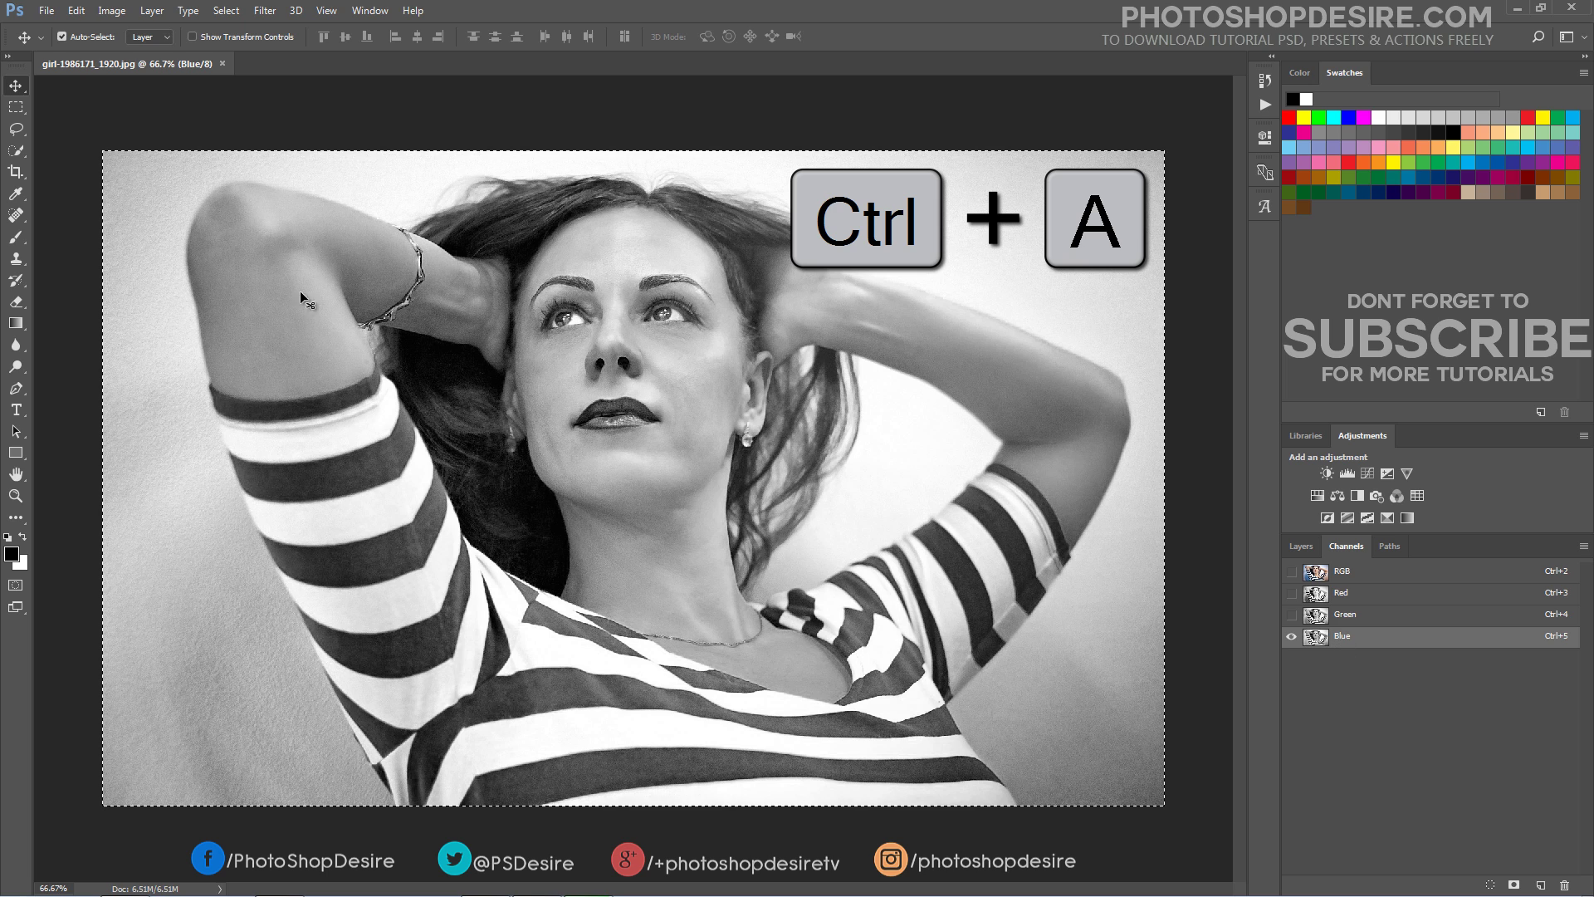
pyautogui.click(77, 10)
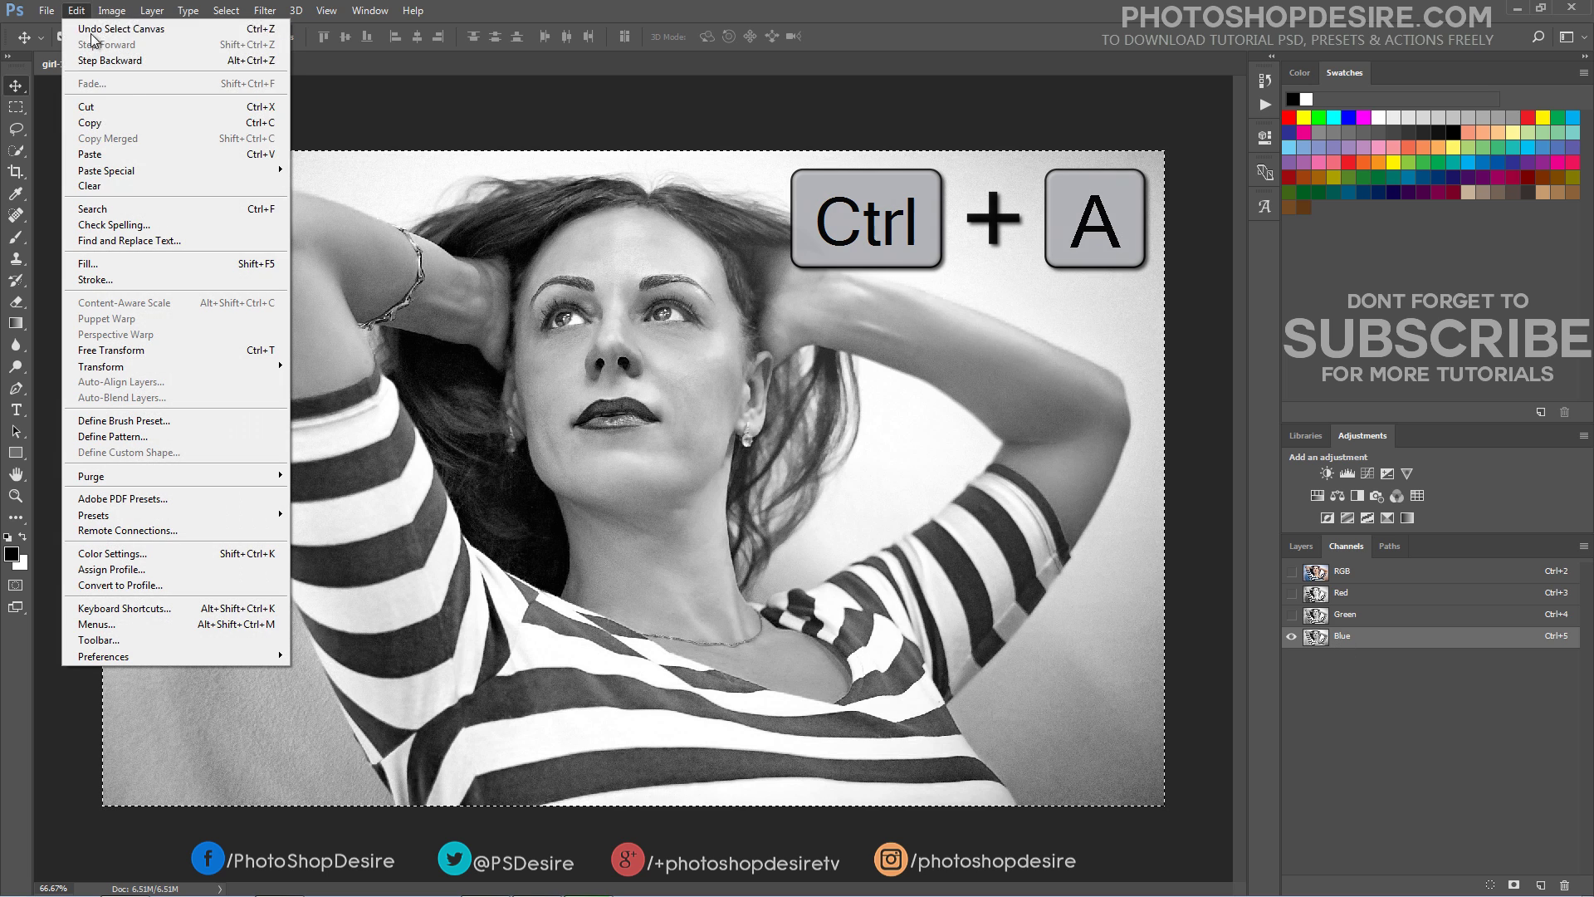
pyautogui.click(142, 122)
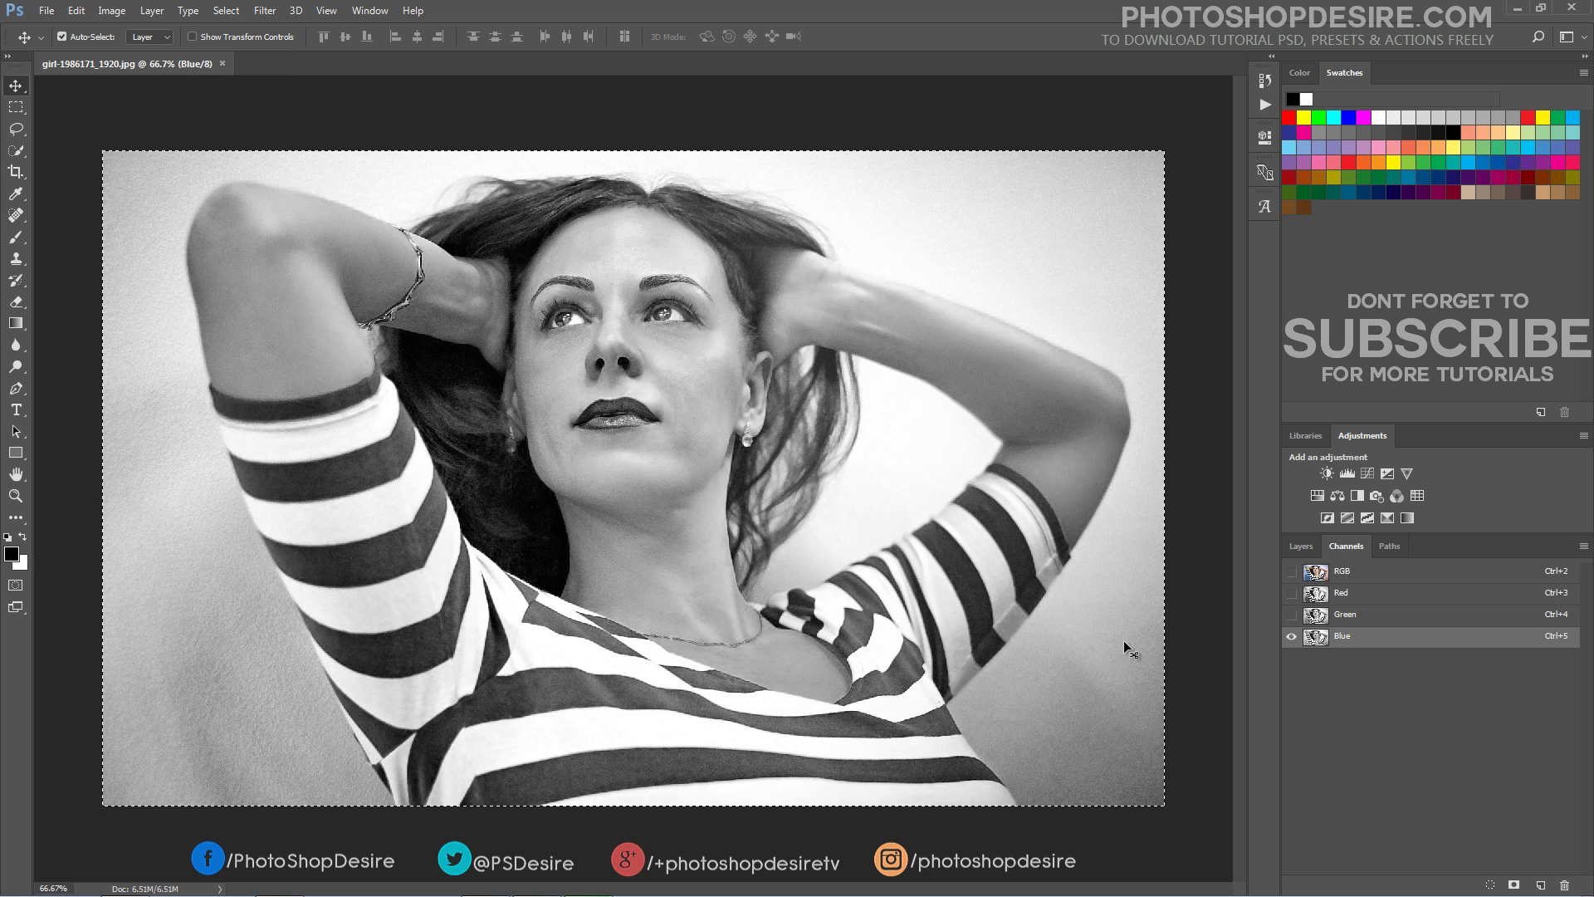
# Restore the RGB composite view and paste the copied channel into a new layer above Background
pyautogui.click(1291, 571)
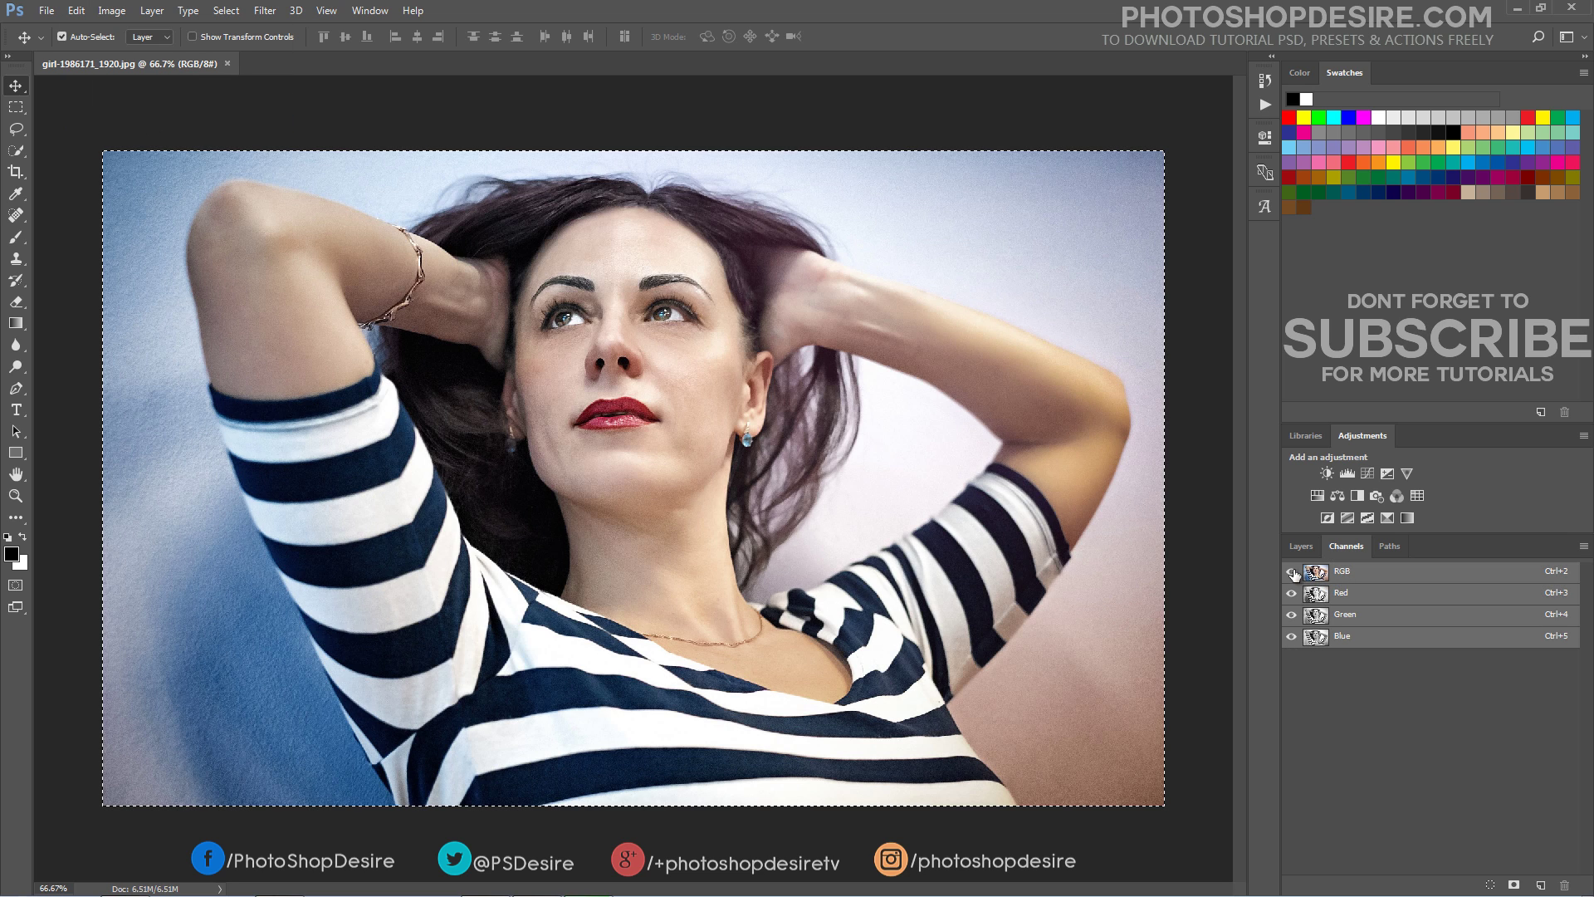
pyautogui.click(1299, 549)
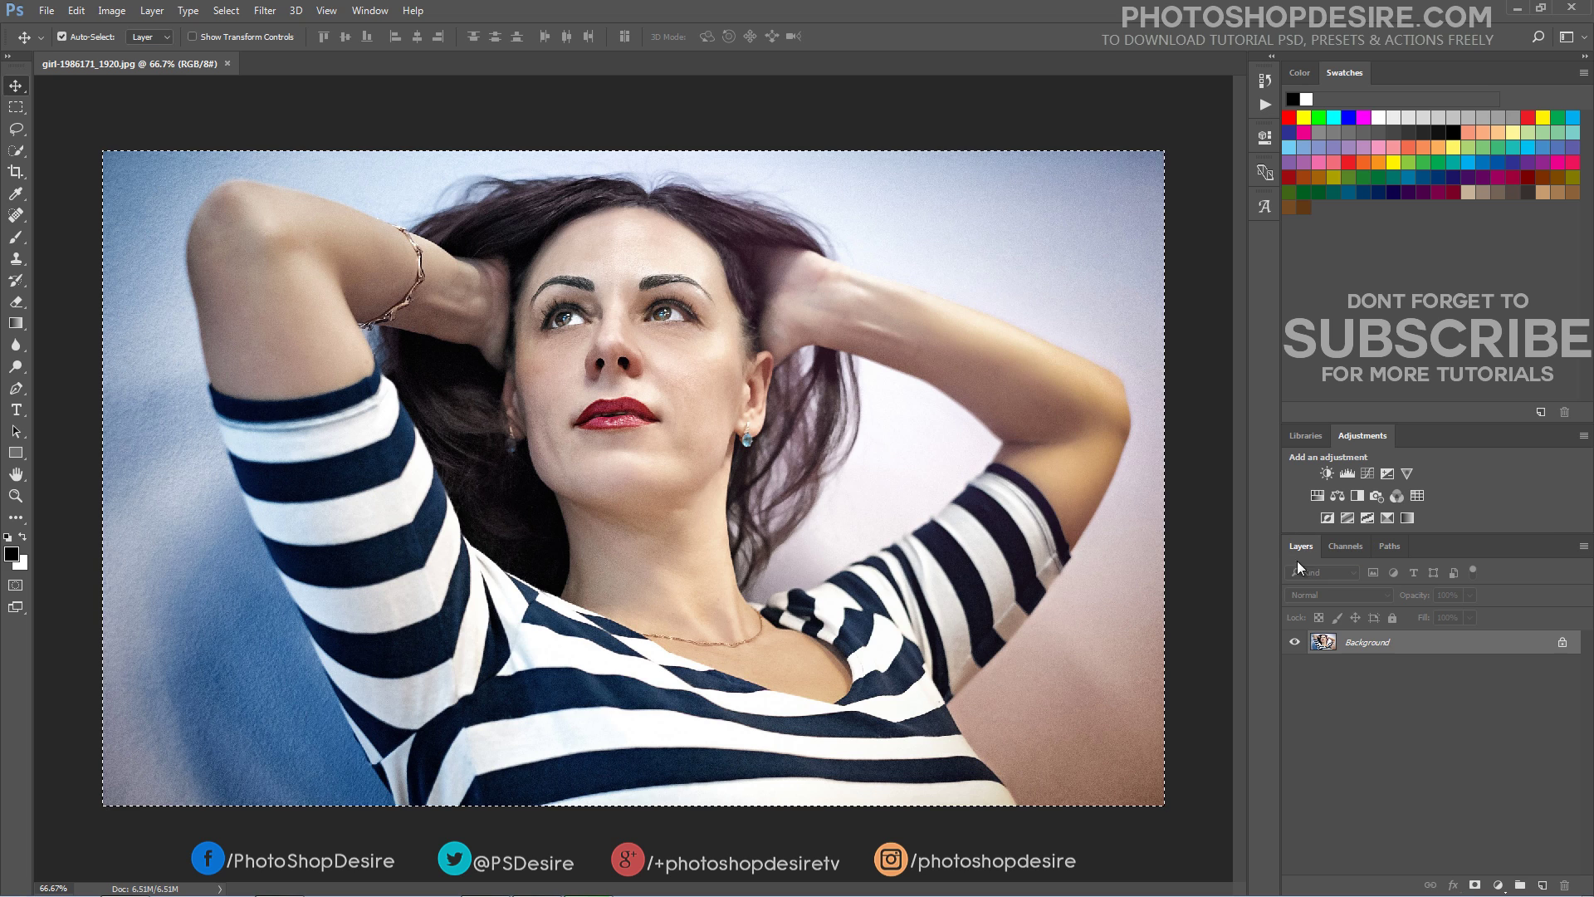
pyautogui.click(1542, 885)
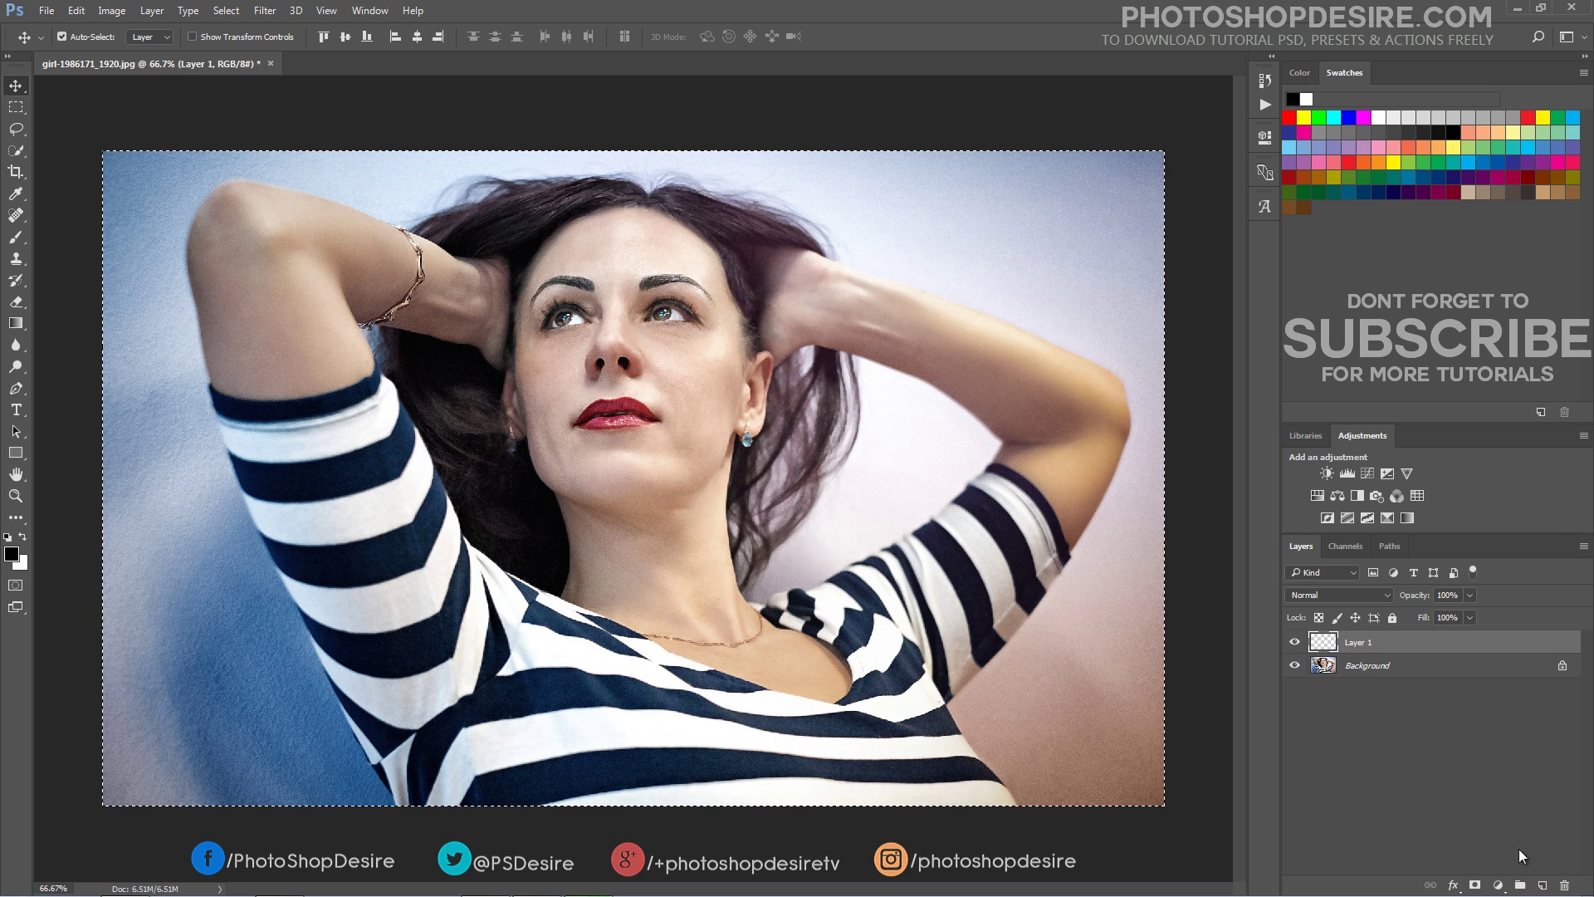
pyautogui.click(77, 11)
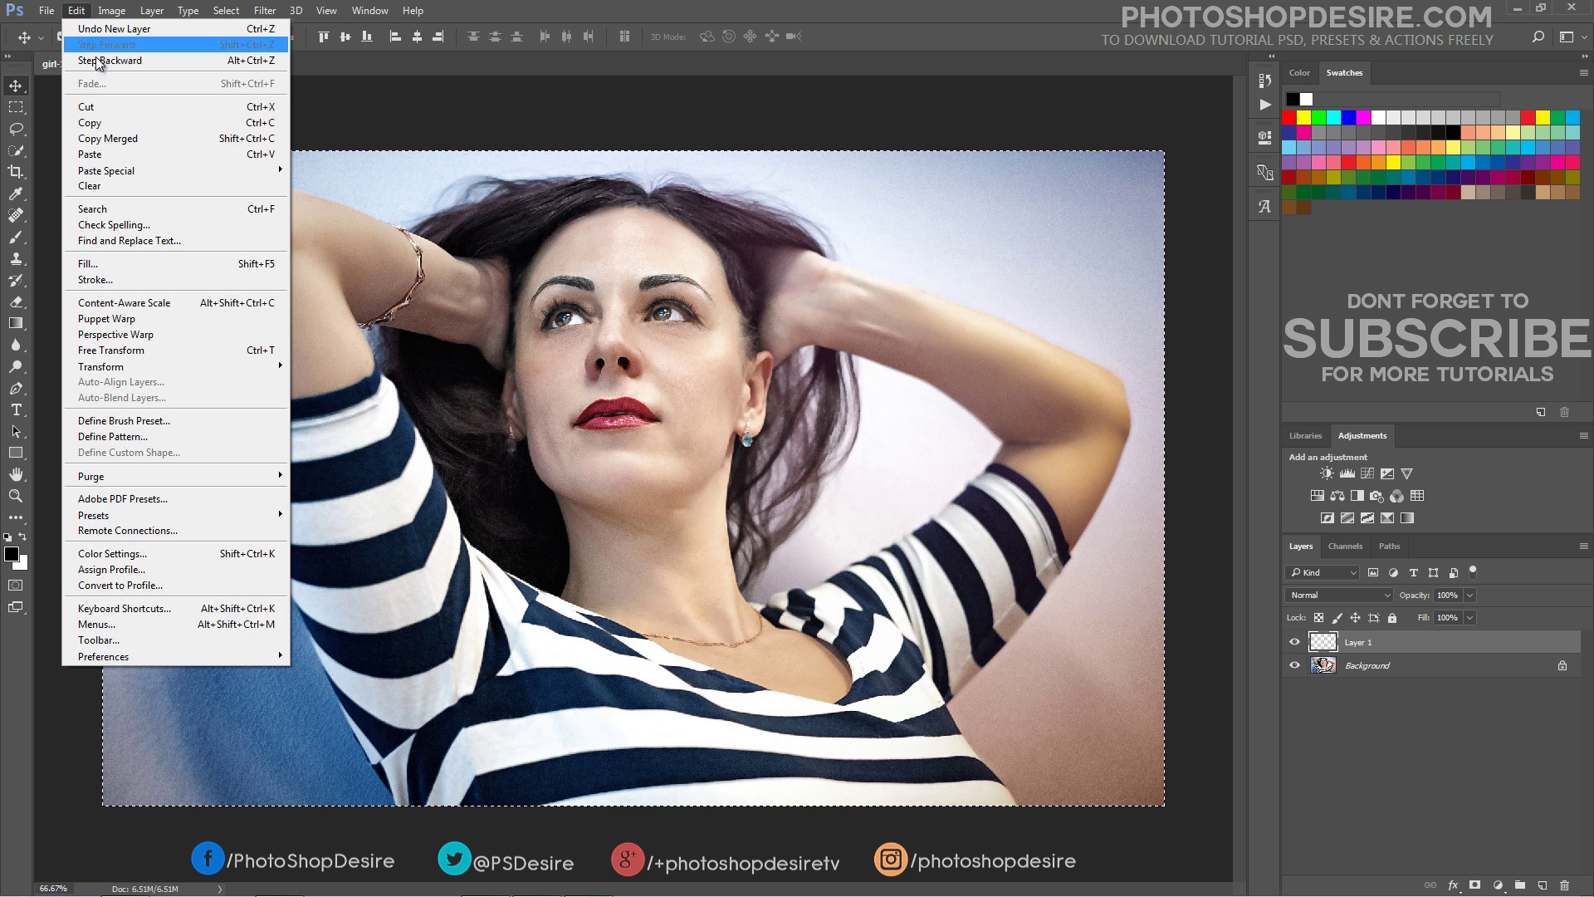
pyautogui.click(143, 154)
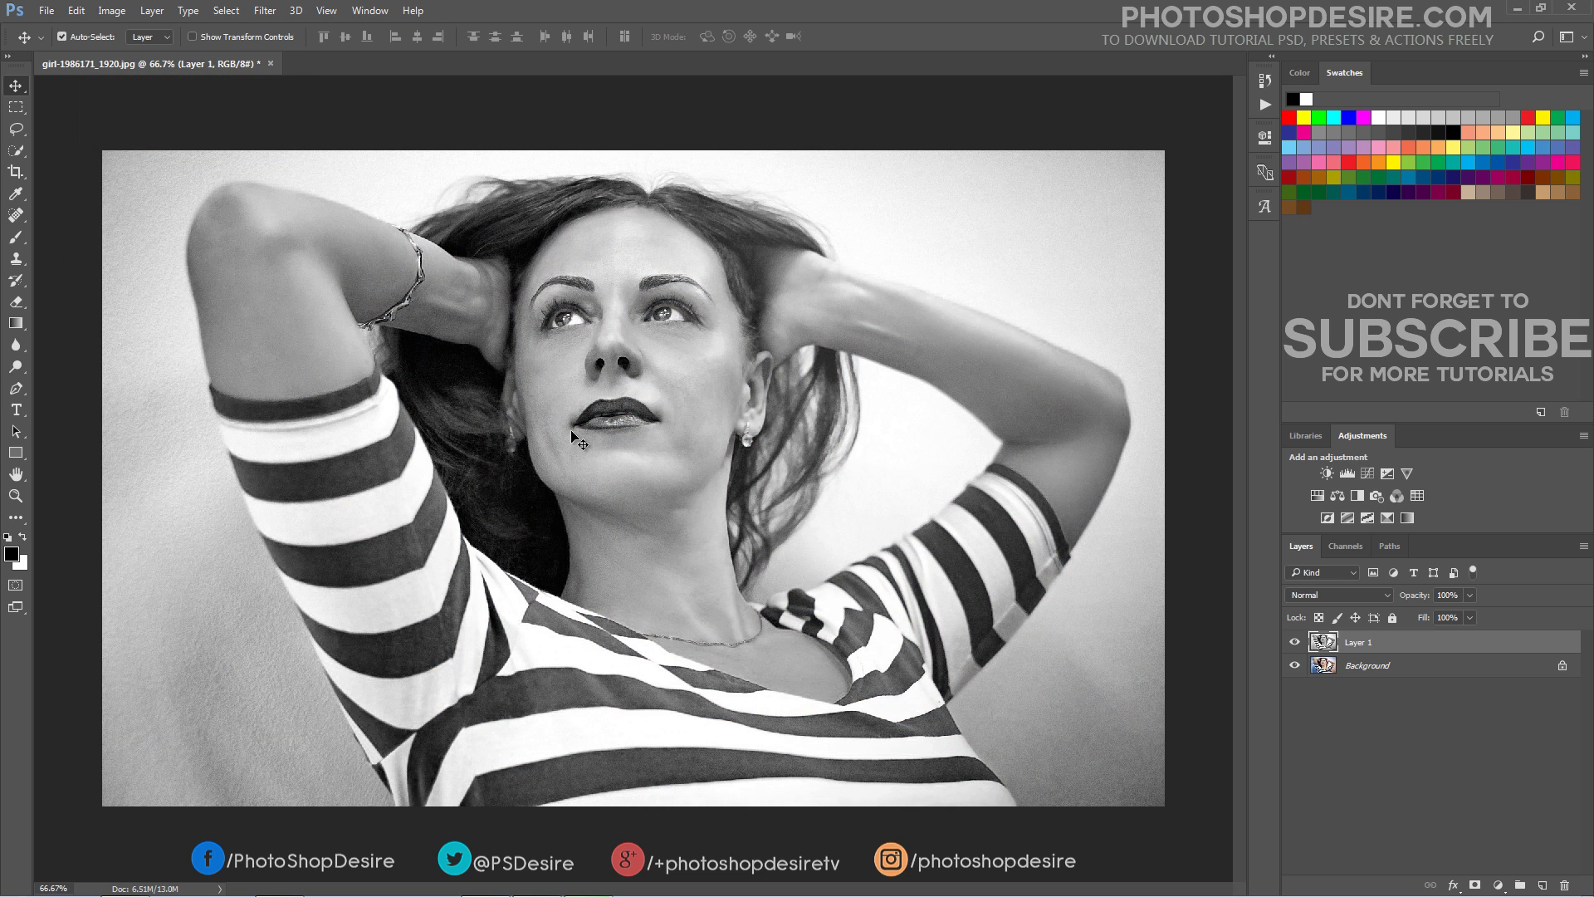
# Set the blend mode of the pasted grayscale layer to Soft Light
pyautogui.click(1339, 595)
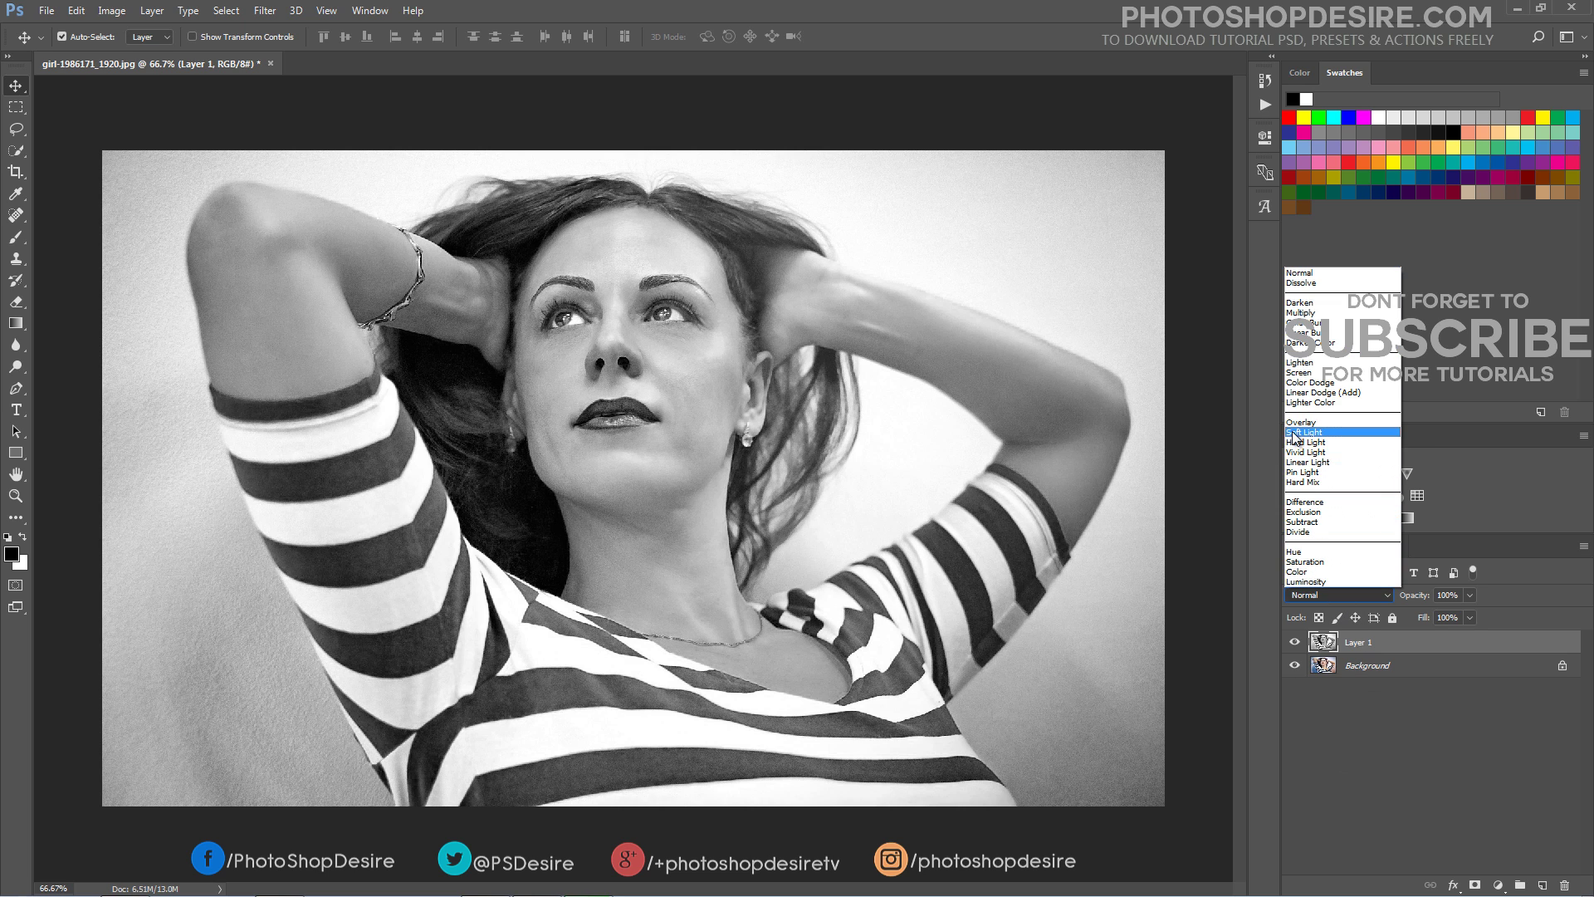
pyautogui.click(1320, 438)
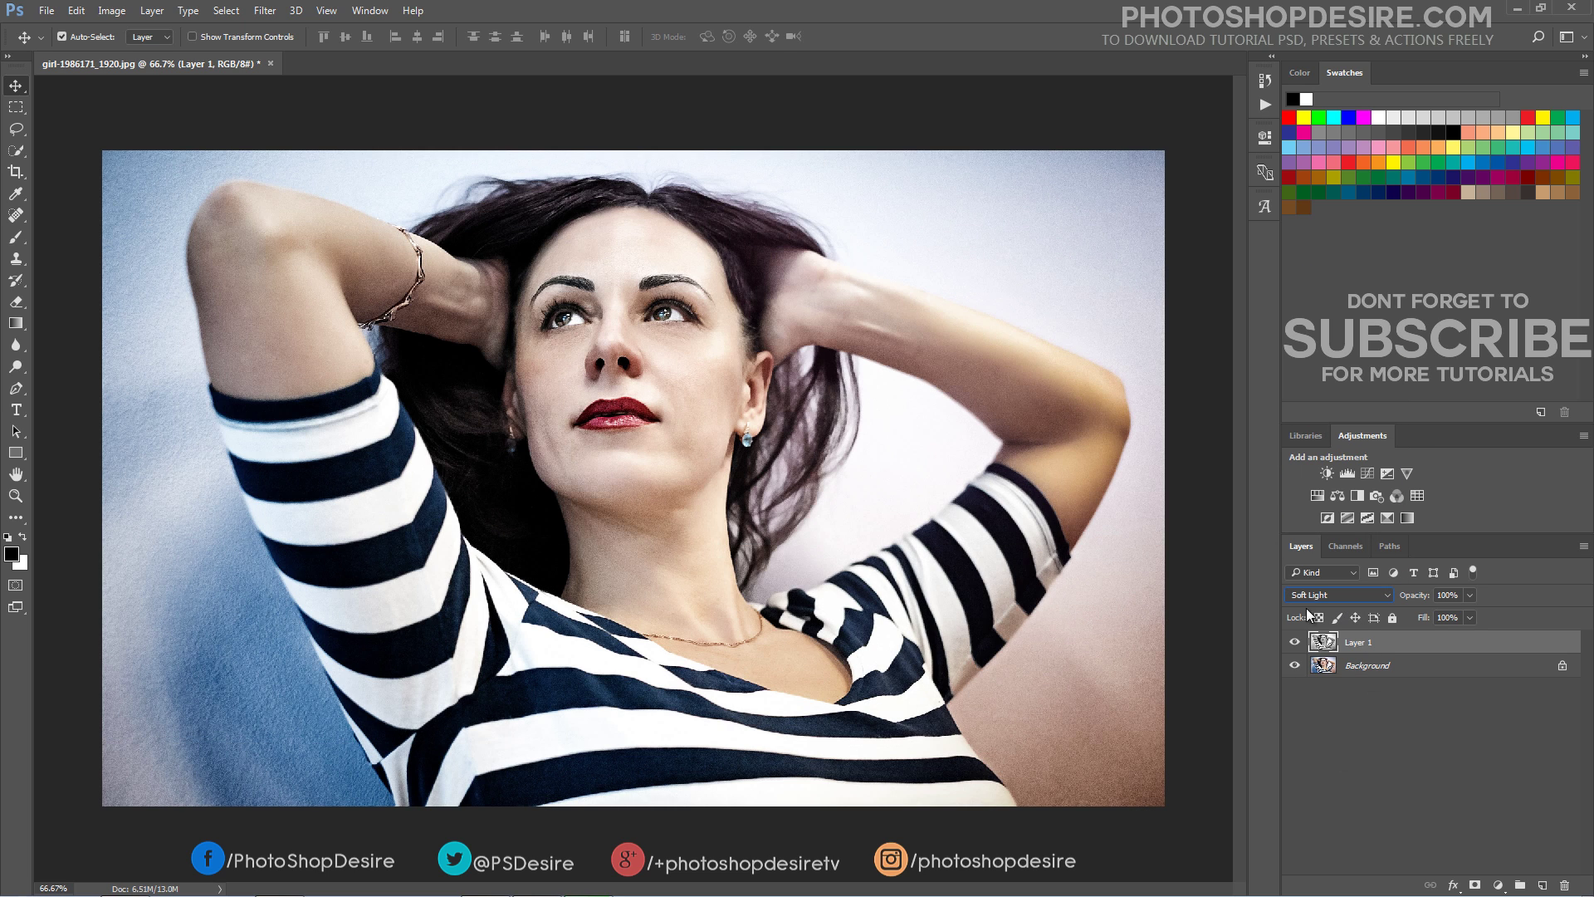
pyautogui.click(1422, 728)
# Invert the tones of Layer 1 and compare the photo with the layer hidden and shown
pyautogui.click(1371, 644)
pyautogui.click(109, 13)
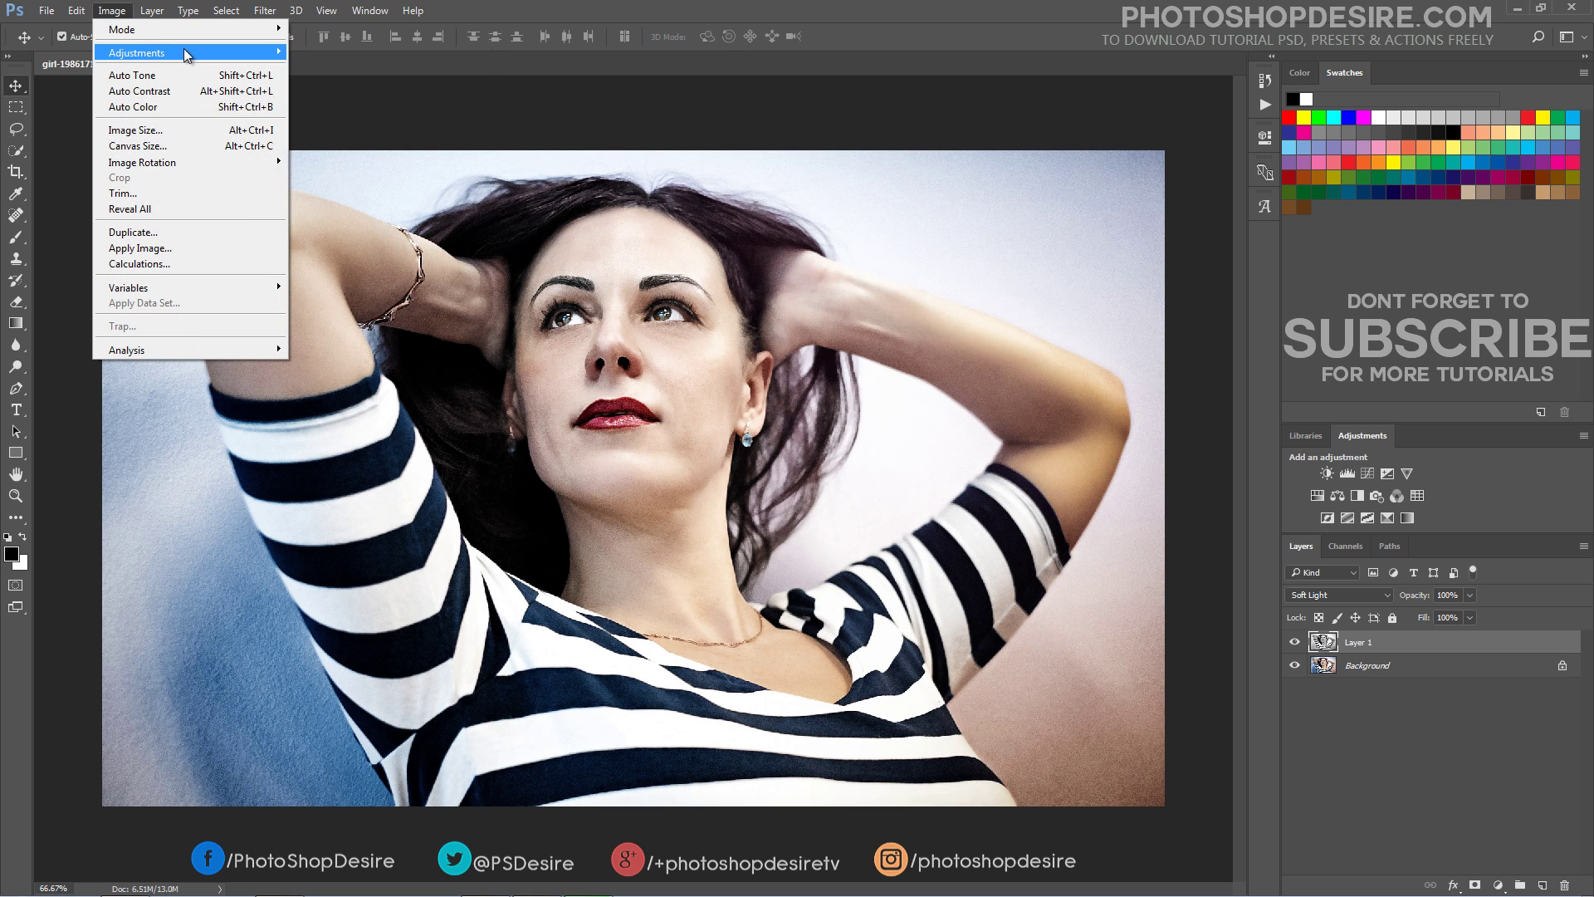
pyautogui.moveTo(184, 53)
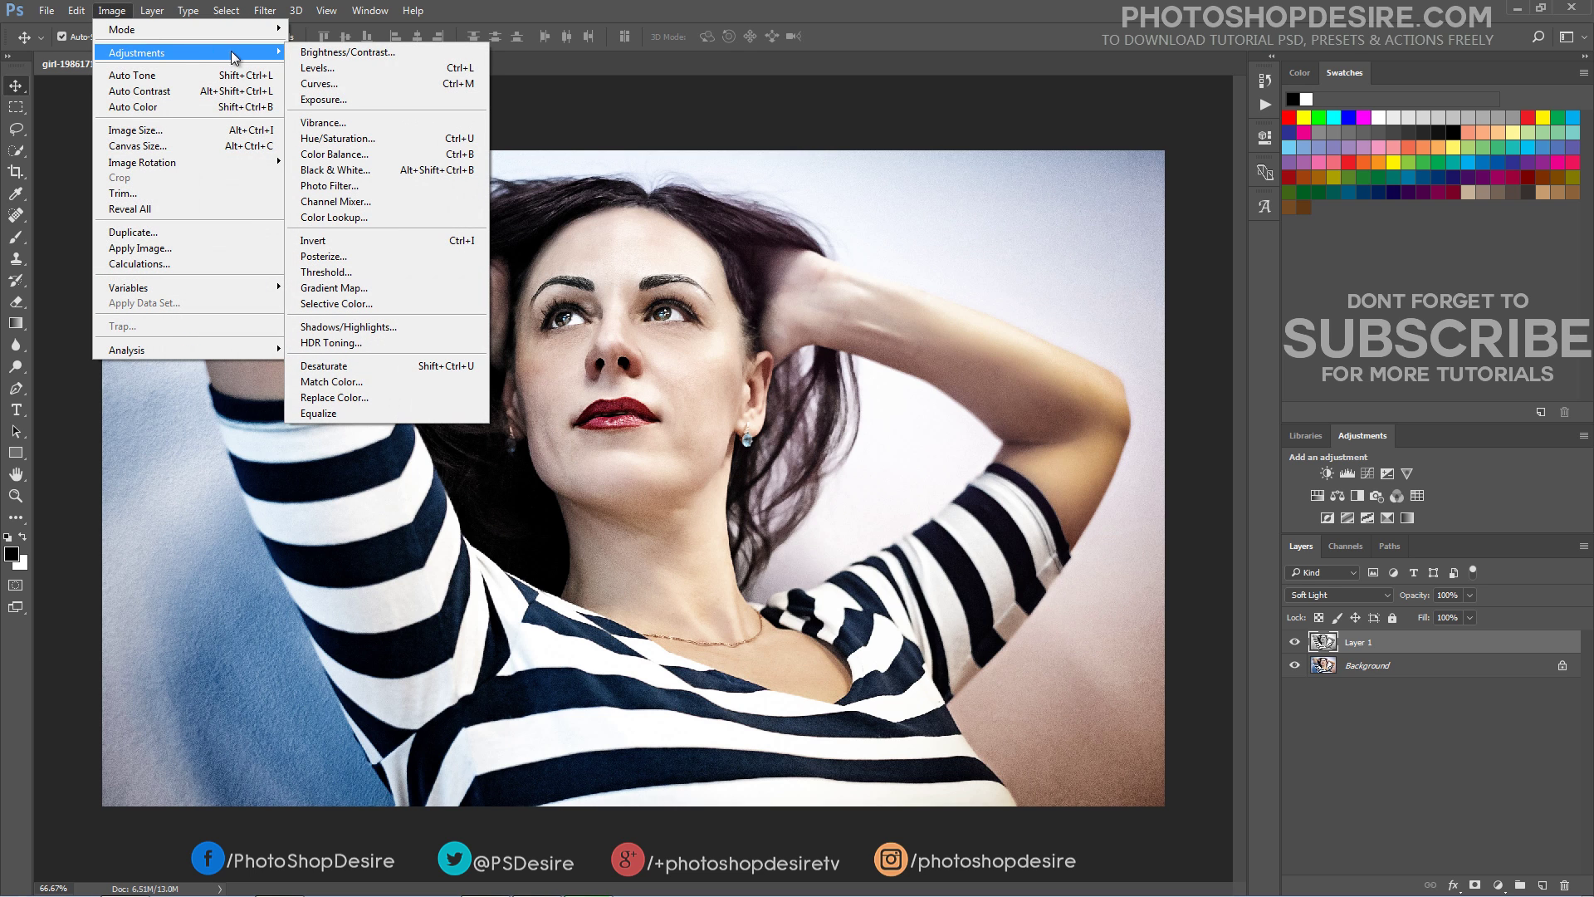
pyautogui.click(390, 241)
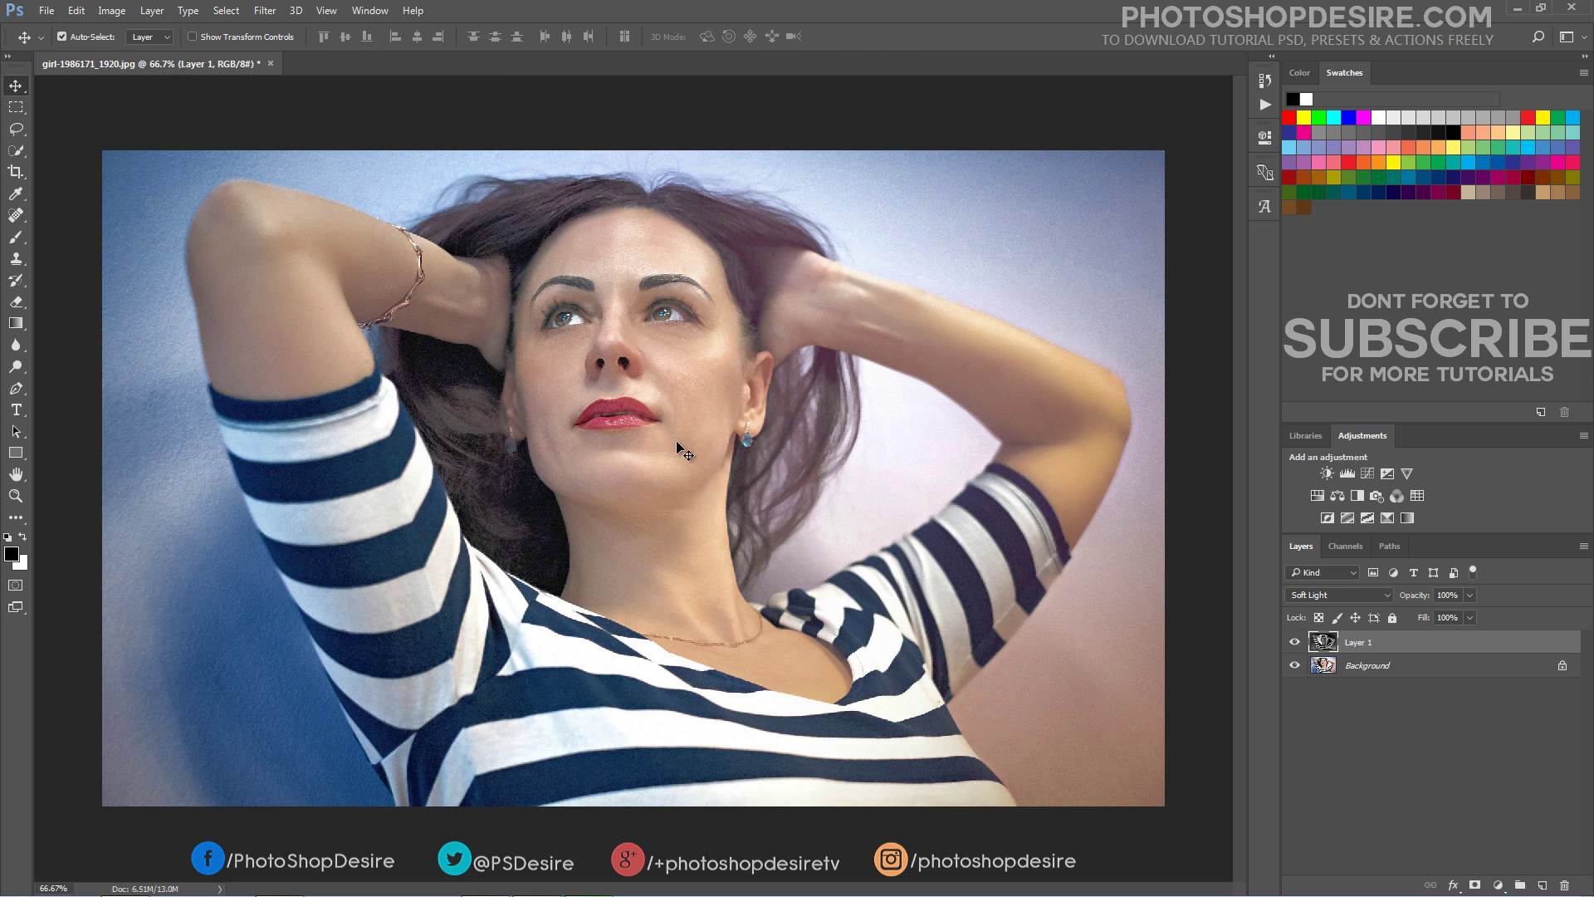
pyautogui.click(1294, 642)
pyautogui.click(1295, 642)
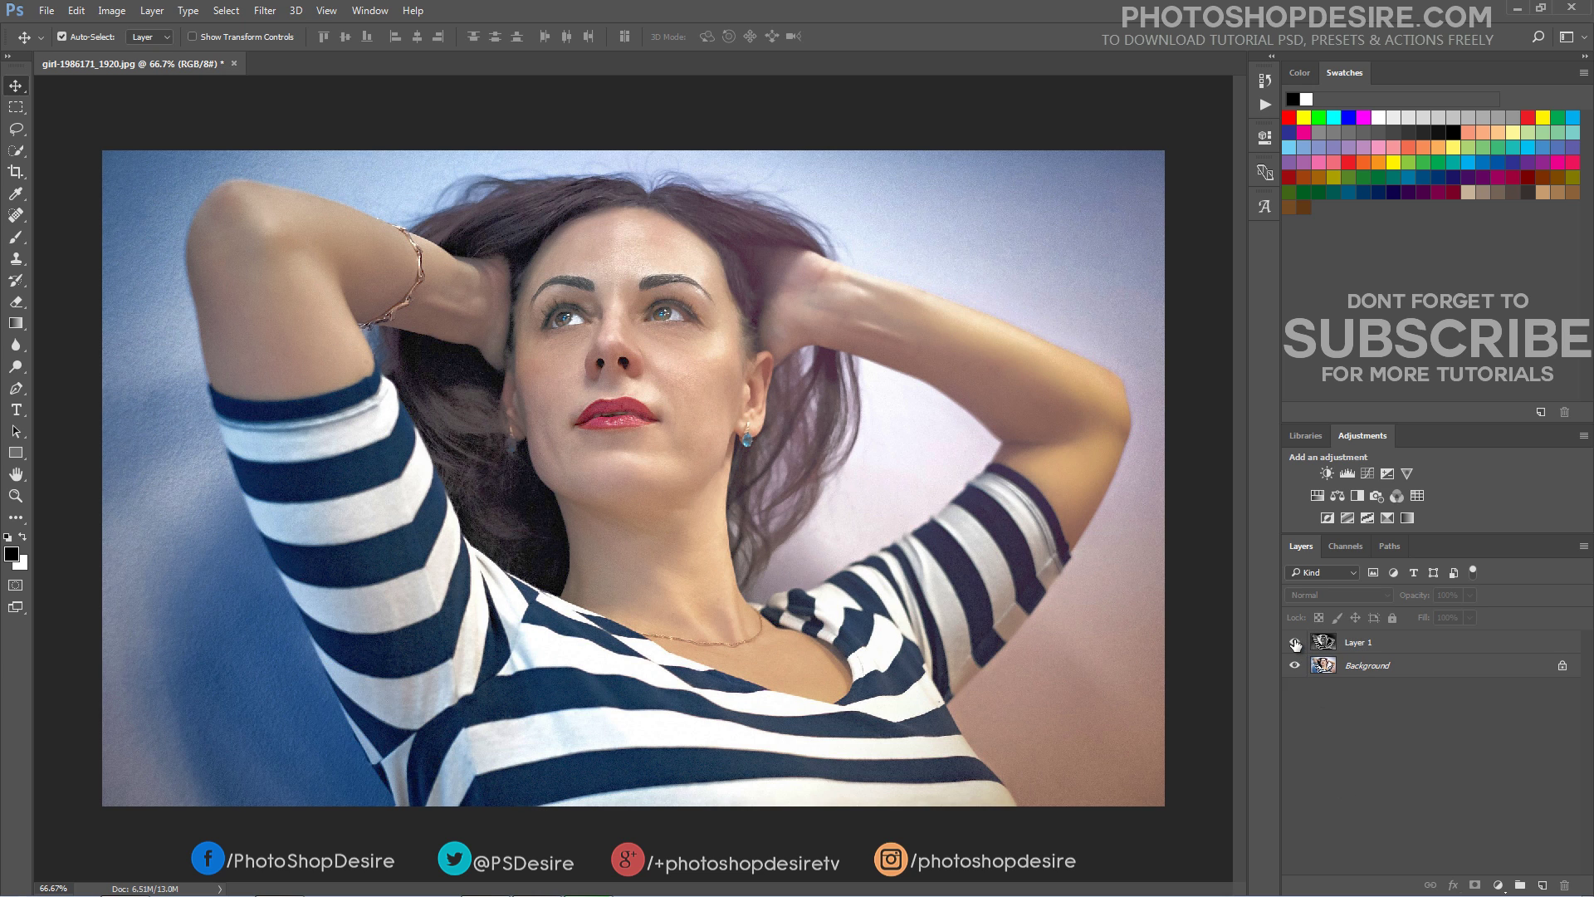
pyautogui.click(1359, 649)
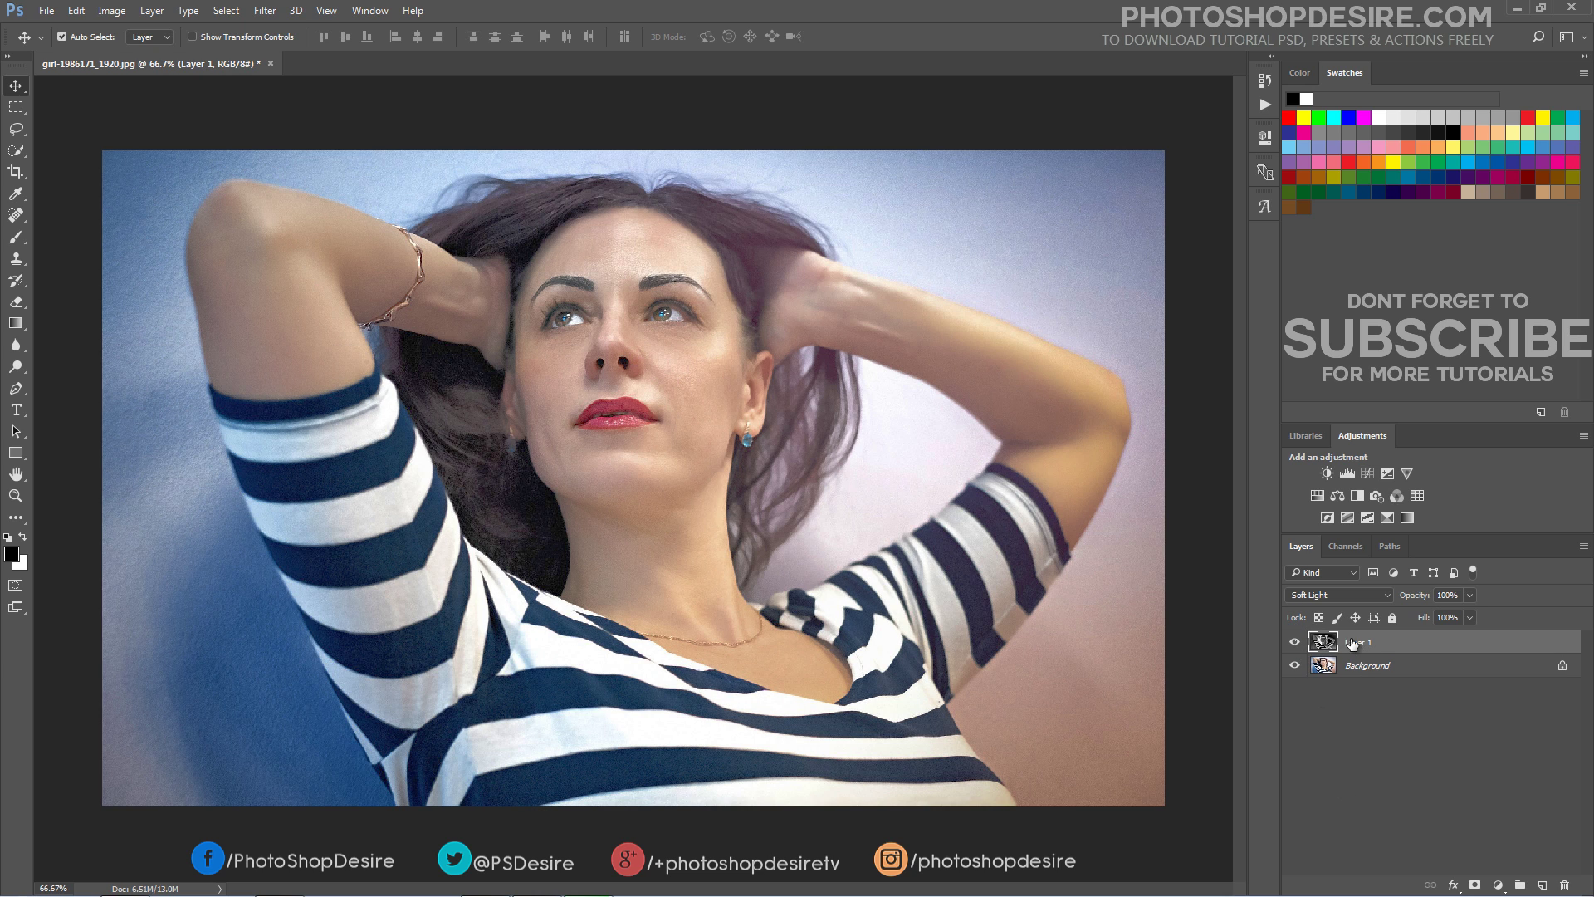
# Split the This Layer highlight slider in Layer 1's Blend If settings to 0 / 255, and compare the photo with and without the layer
pyautogui.doubleClick(1340, 644)
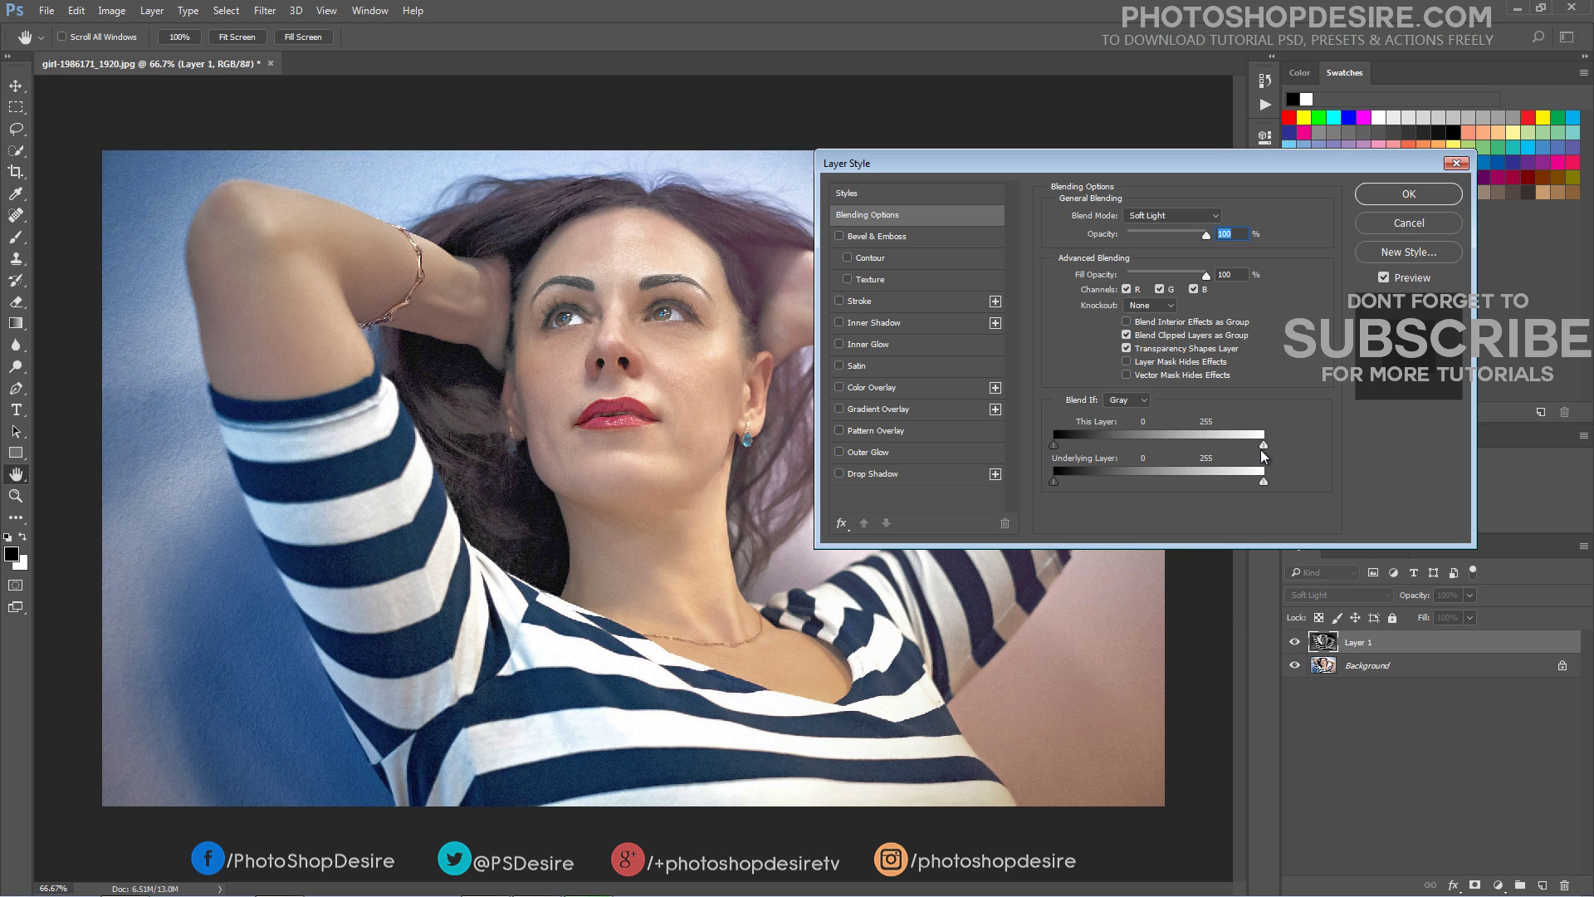
pyautogui.press('alt')
pyautogui.moveTo(1262, 447); pyautogui.dragTo(1145, 445)
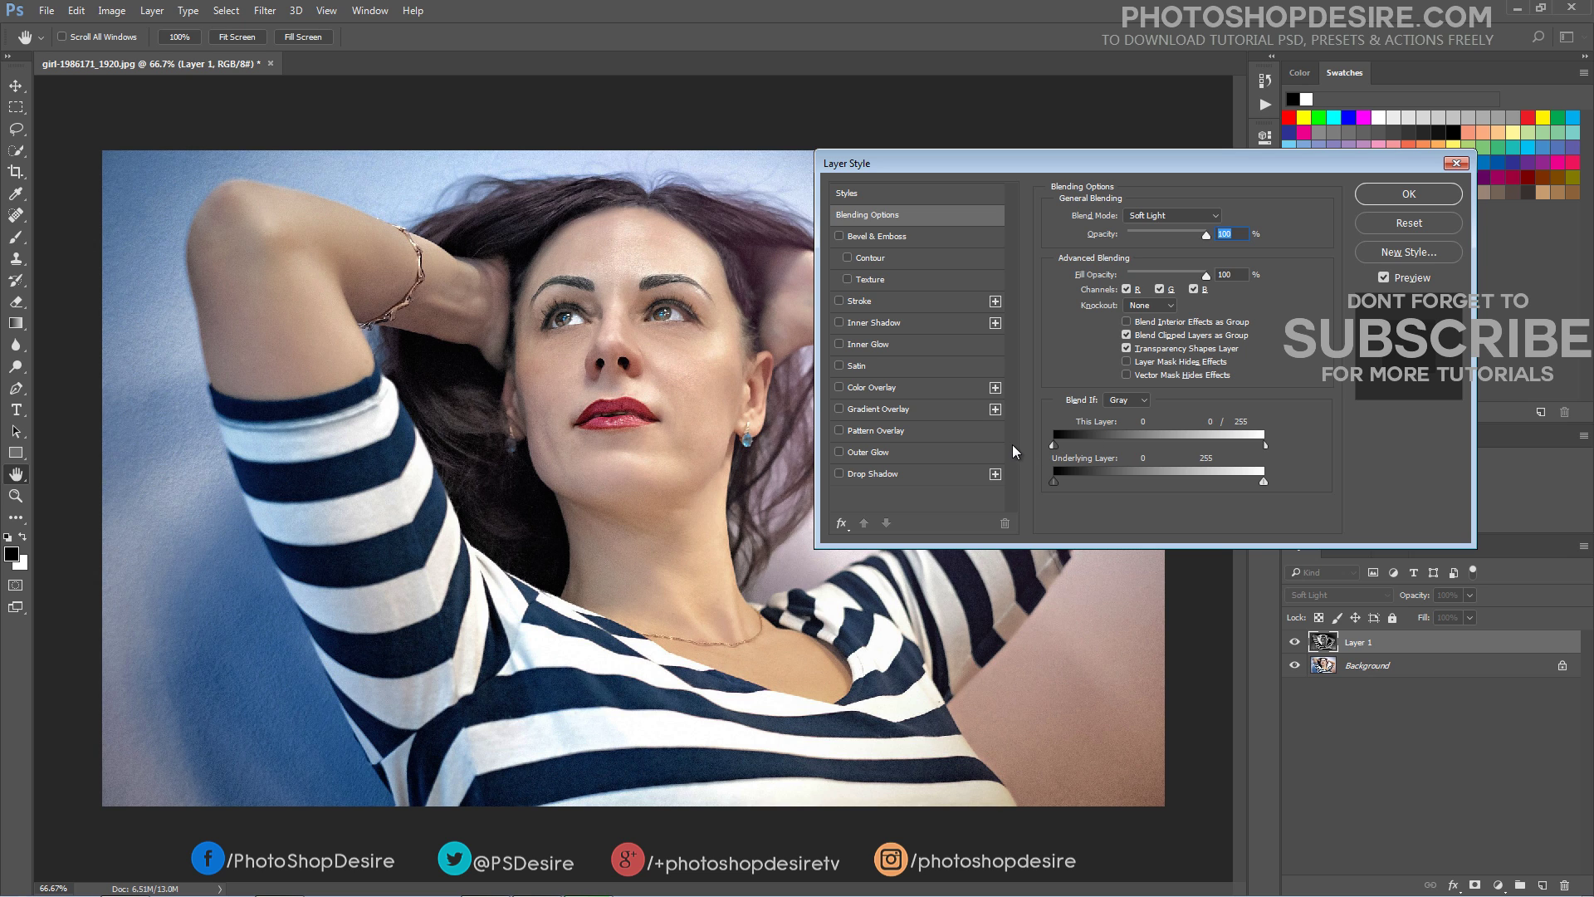
pyautogui.click(1367, 195)
pyautogui.click(1295, 643)
pyautogui.click(1295, 643)
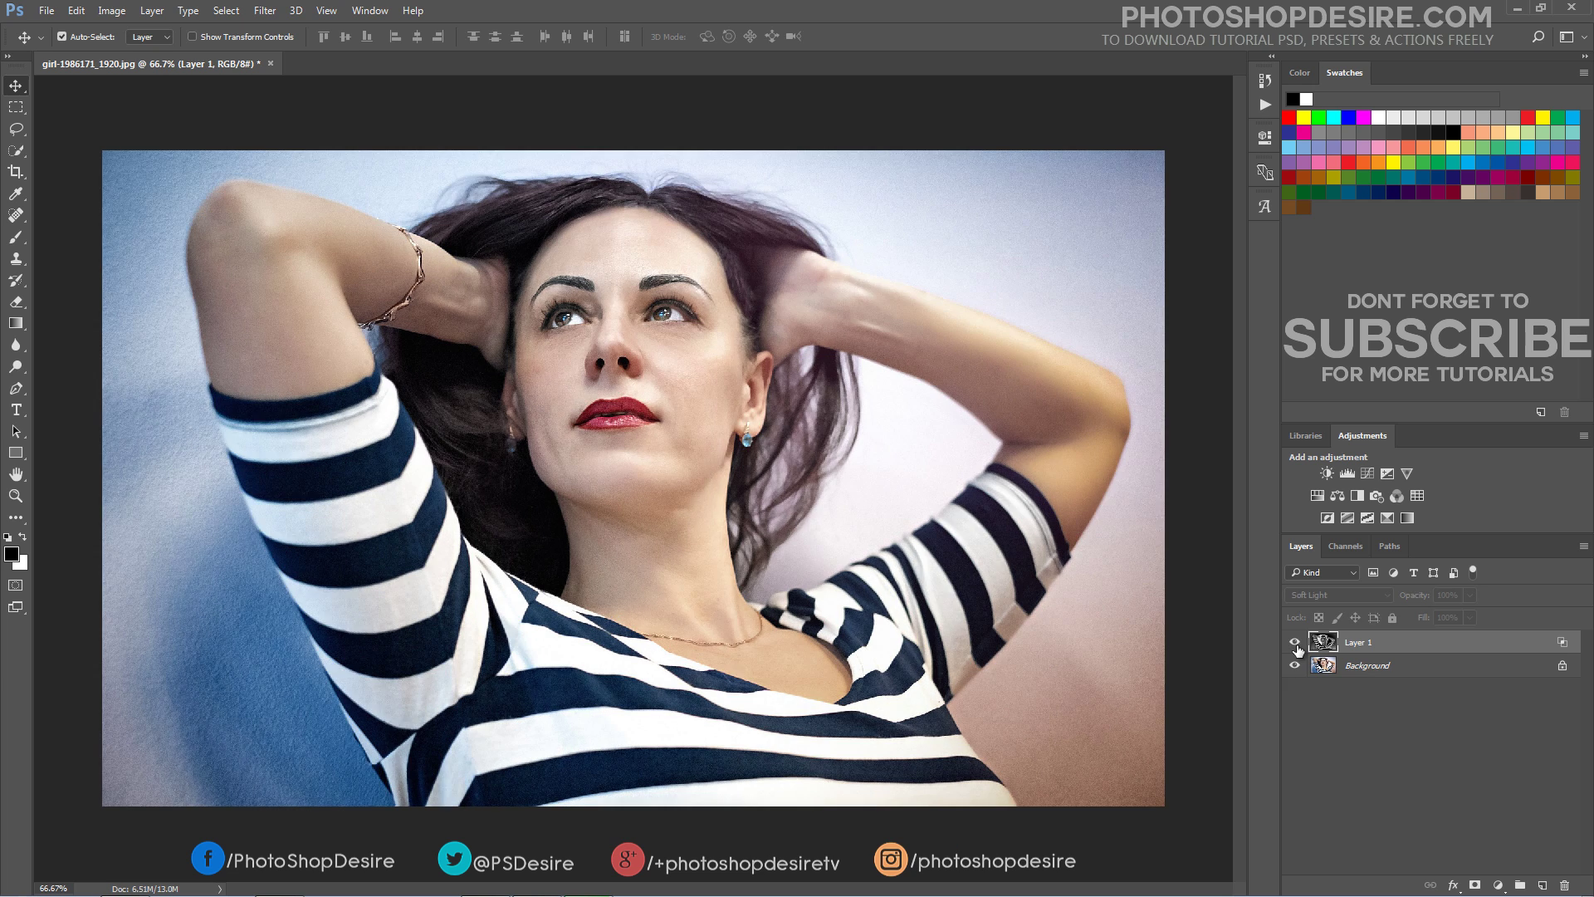
pyautogui.click(1296, 642)
pyautogui.click(1295, 643)
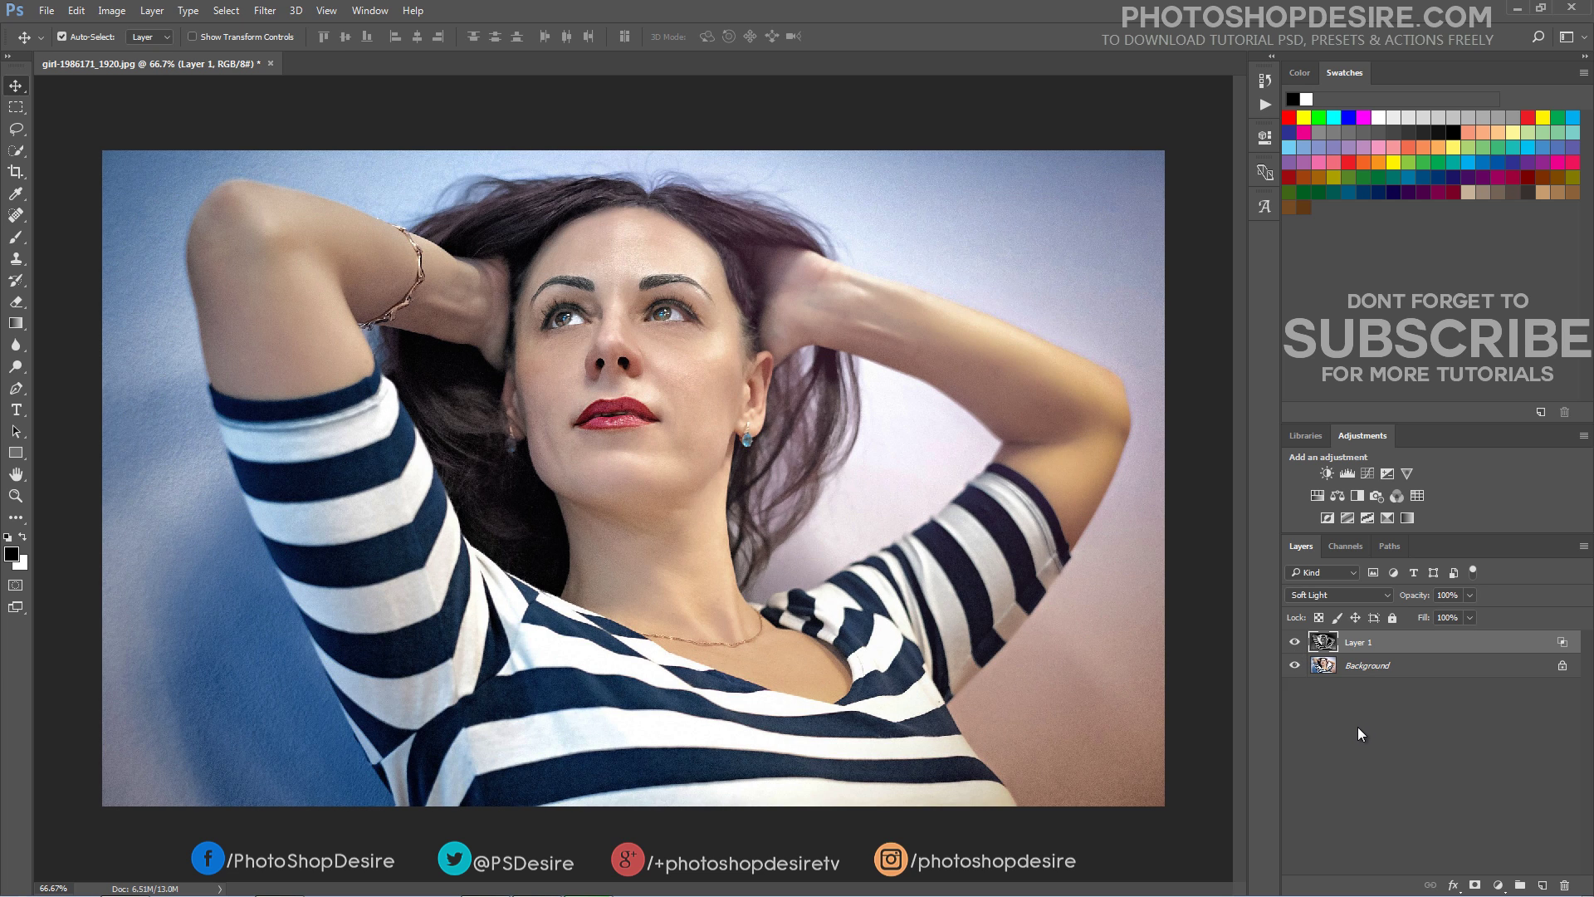
# Add a Channel Mixer adjustment layer above Layer 1 and set its output channel to Red
pyautogui.click(1358, 727)
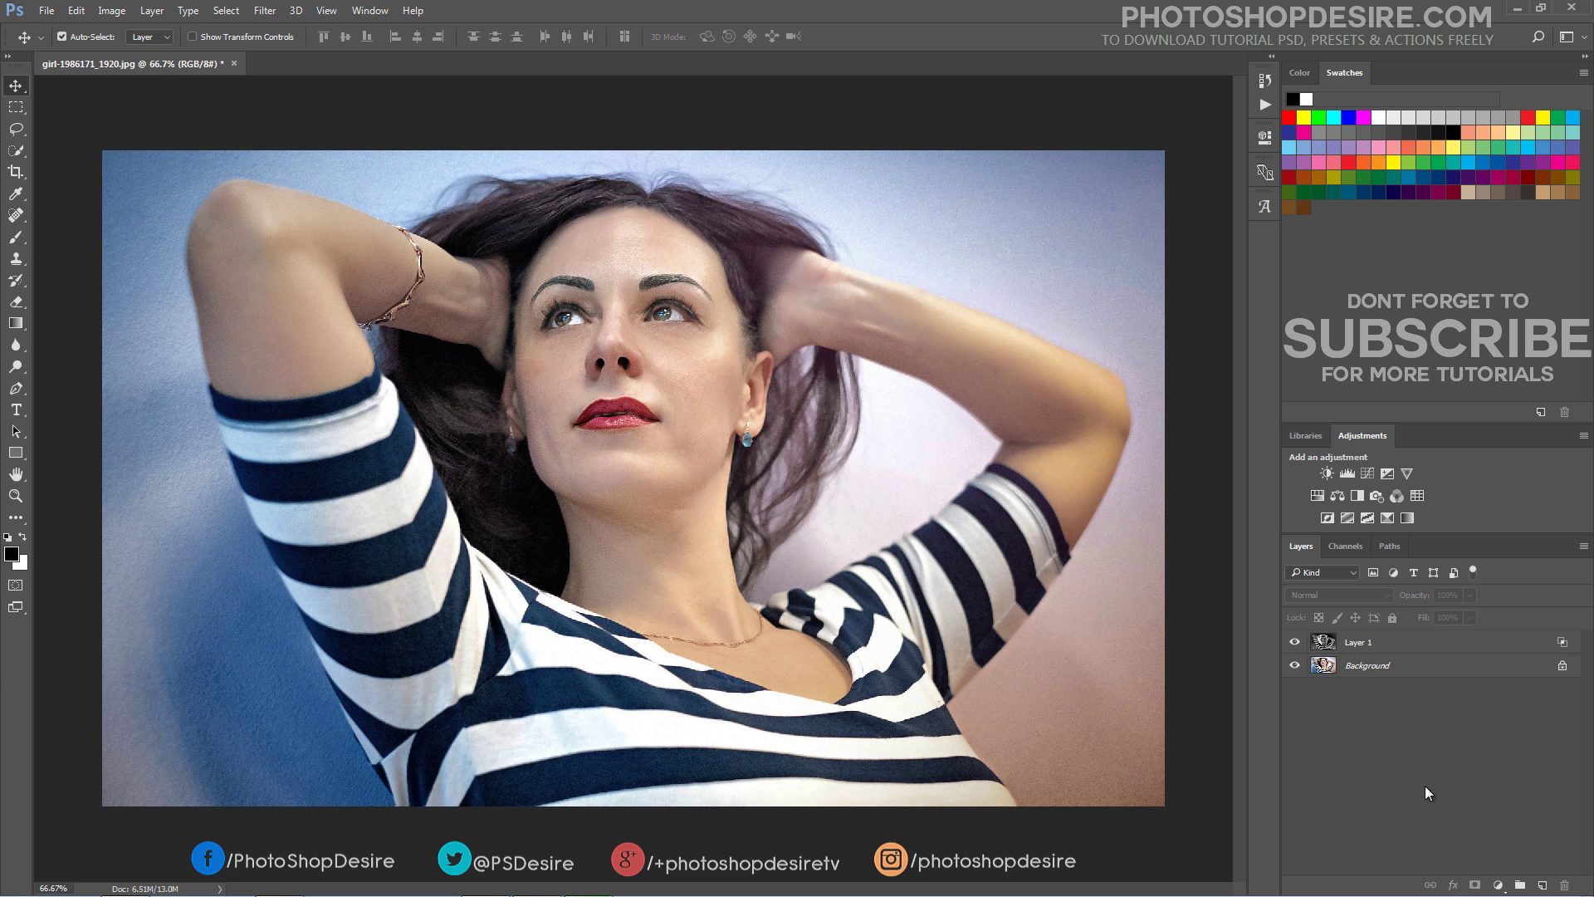
pyautogui.click(1498, 886)
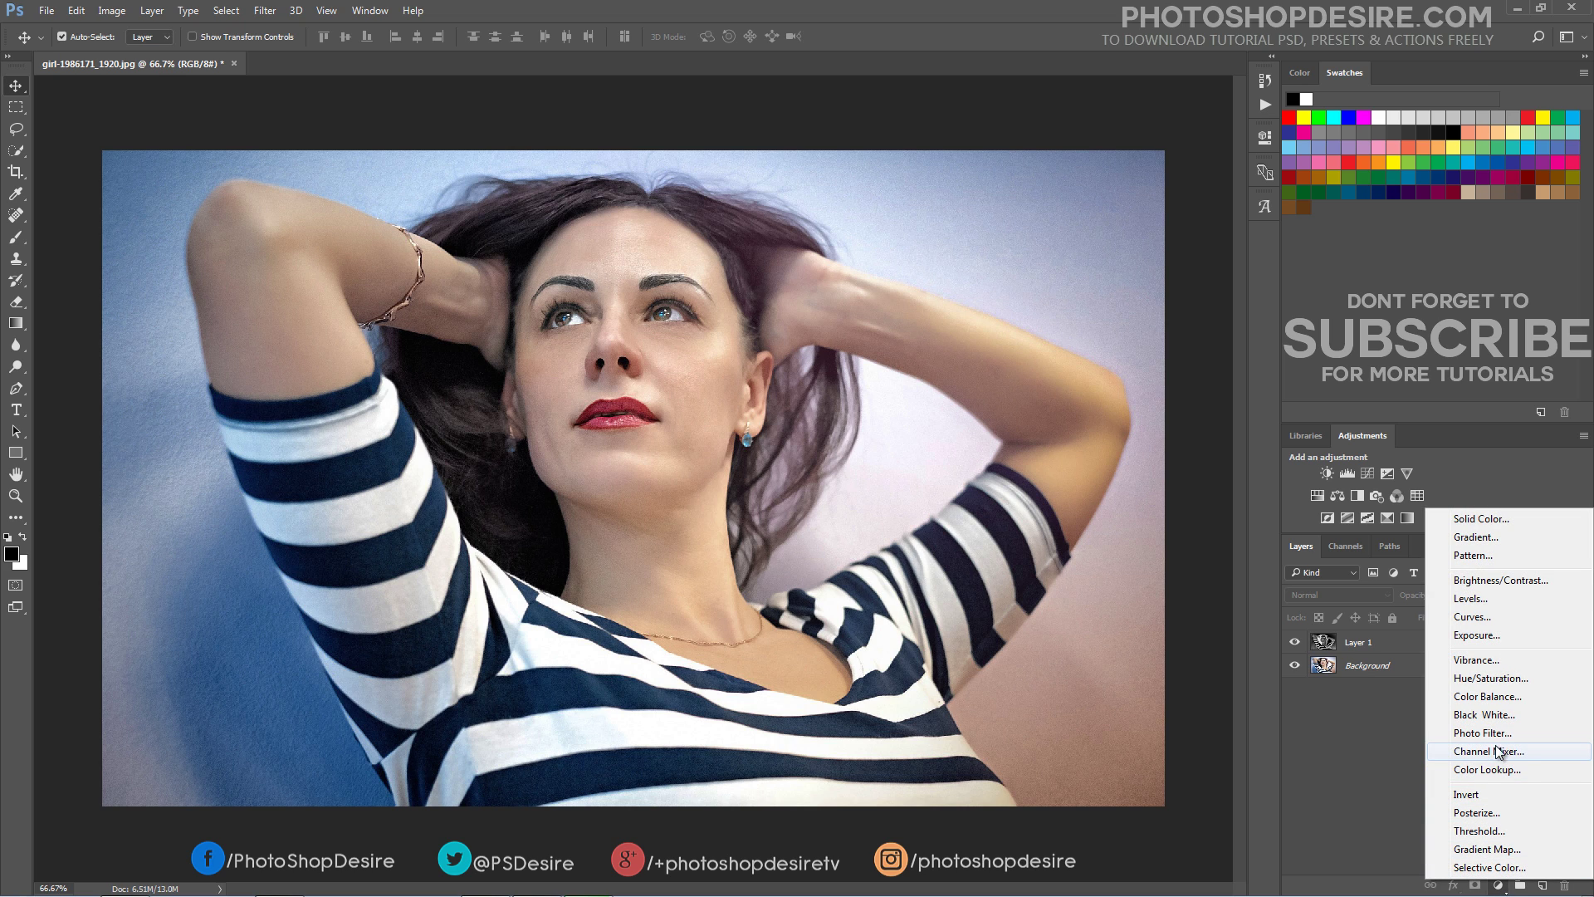
pyautogui.click(1521, 753)
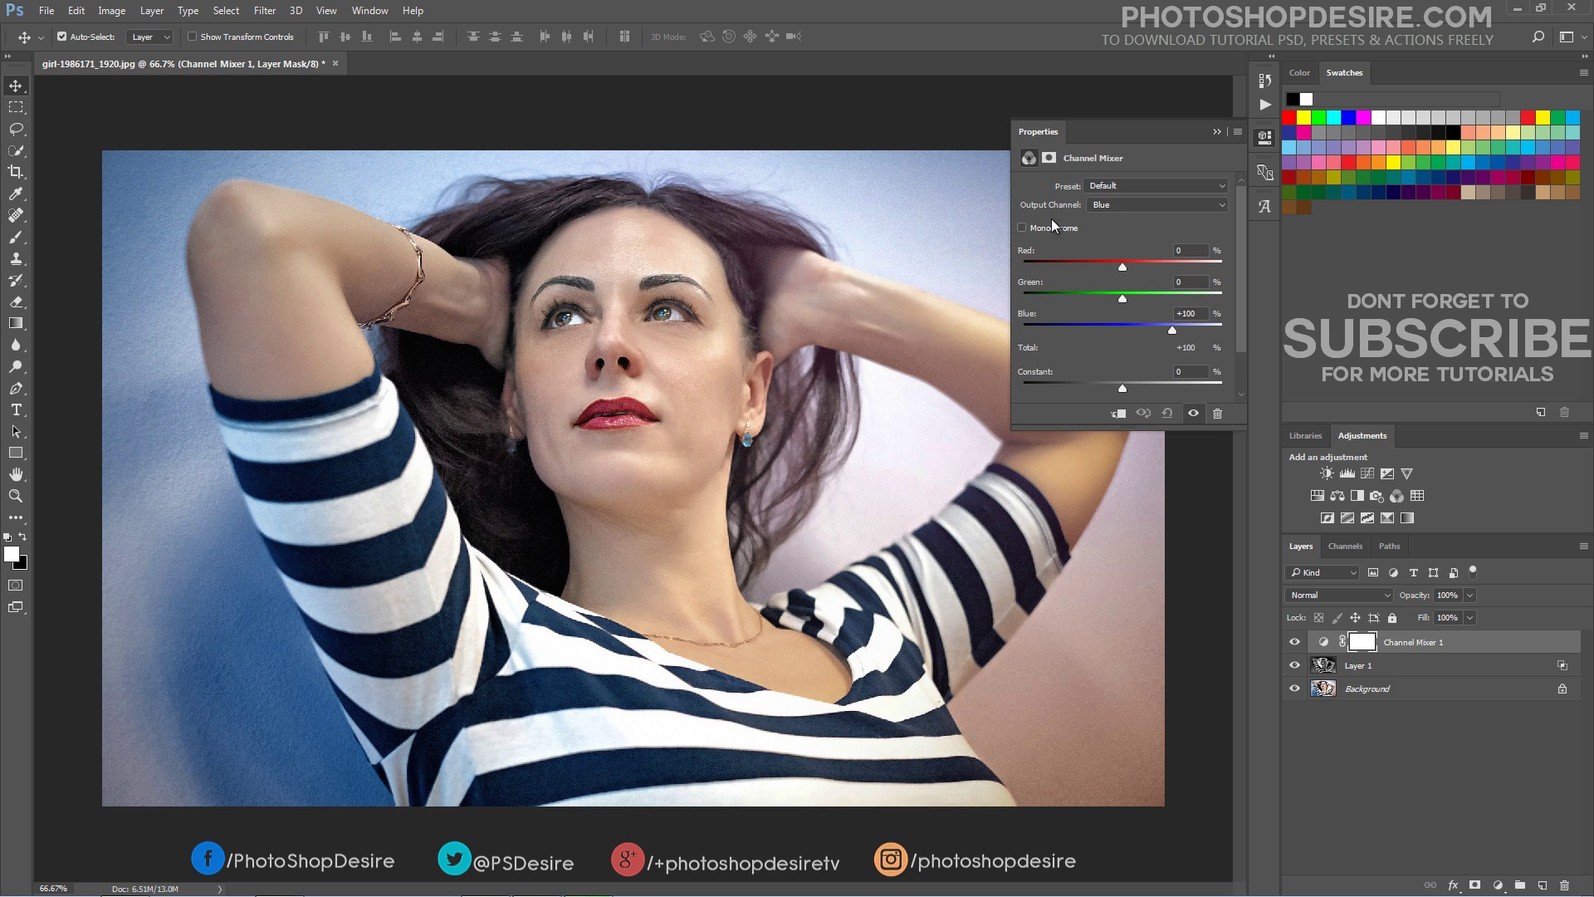
pyautogui.click(1111, 203)
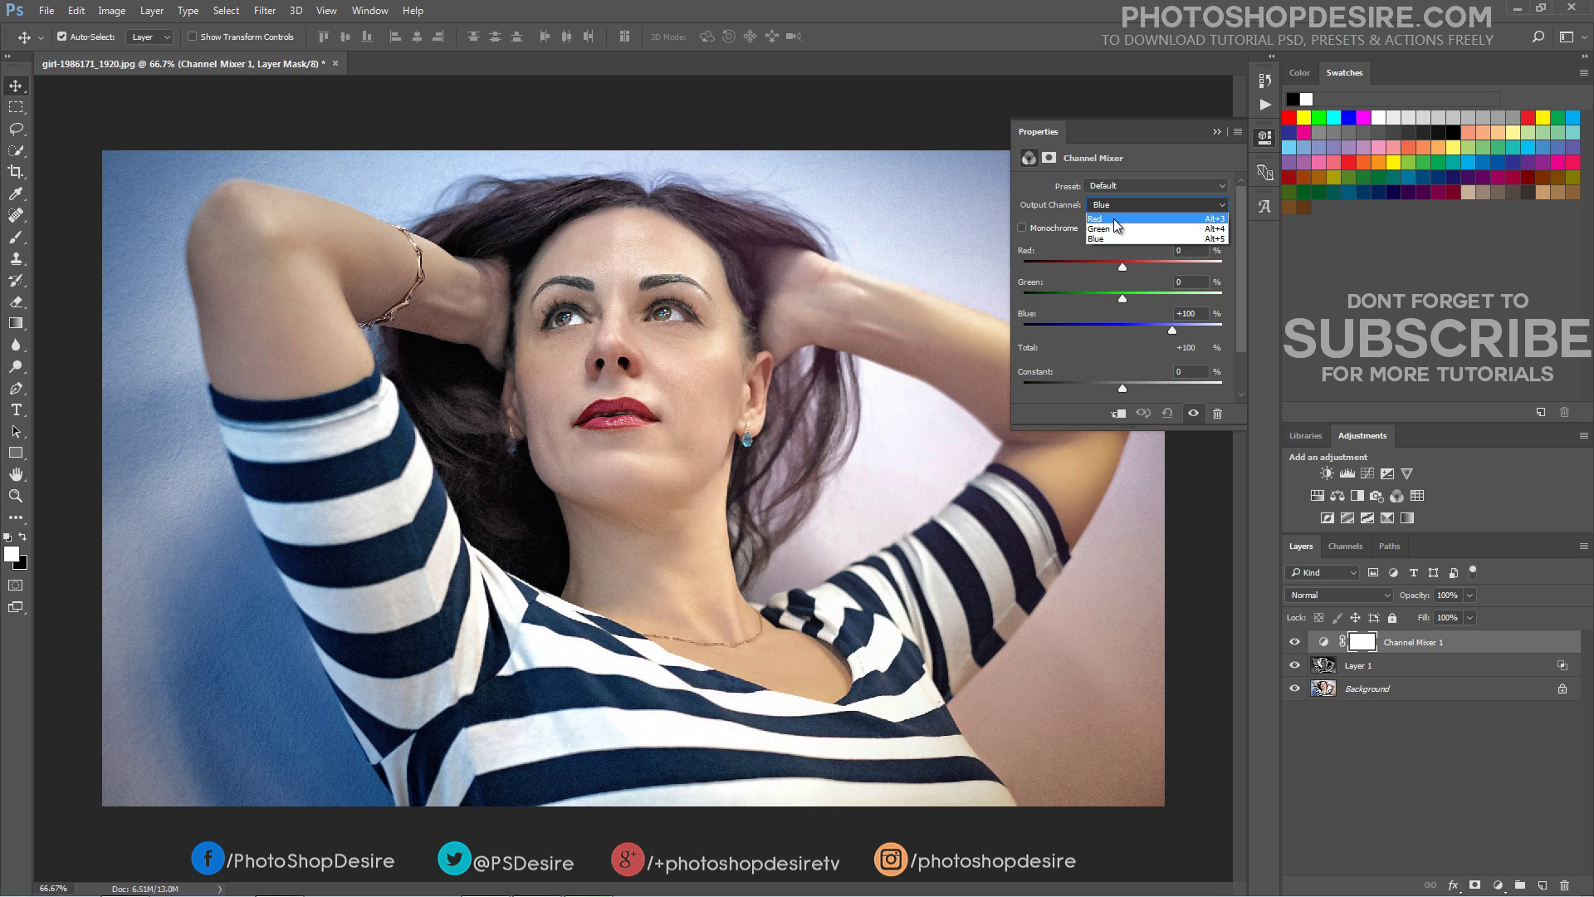
pyautogui.click(1112, 216)
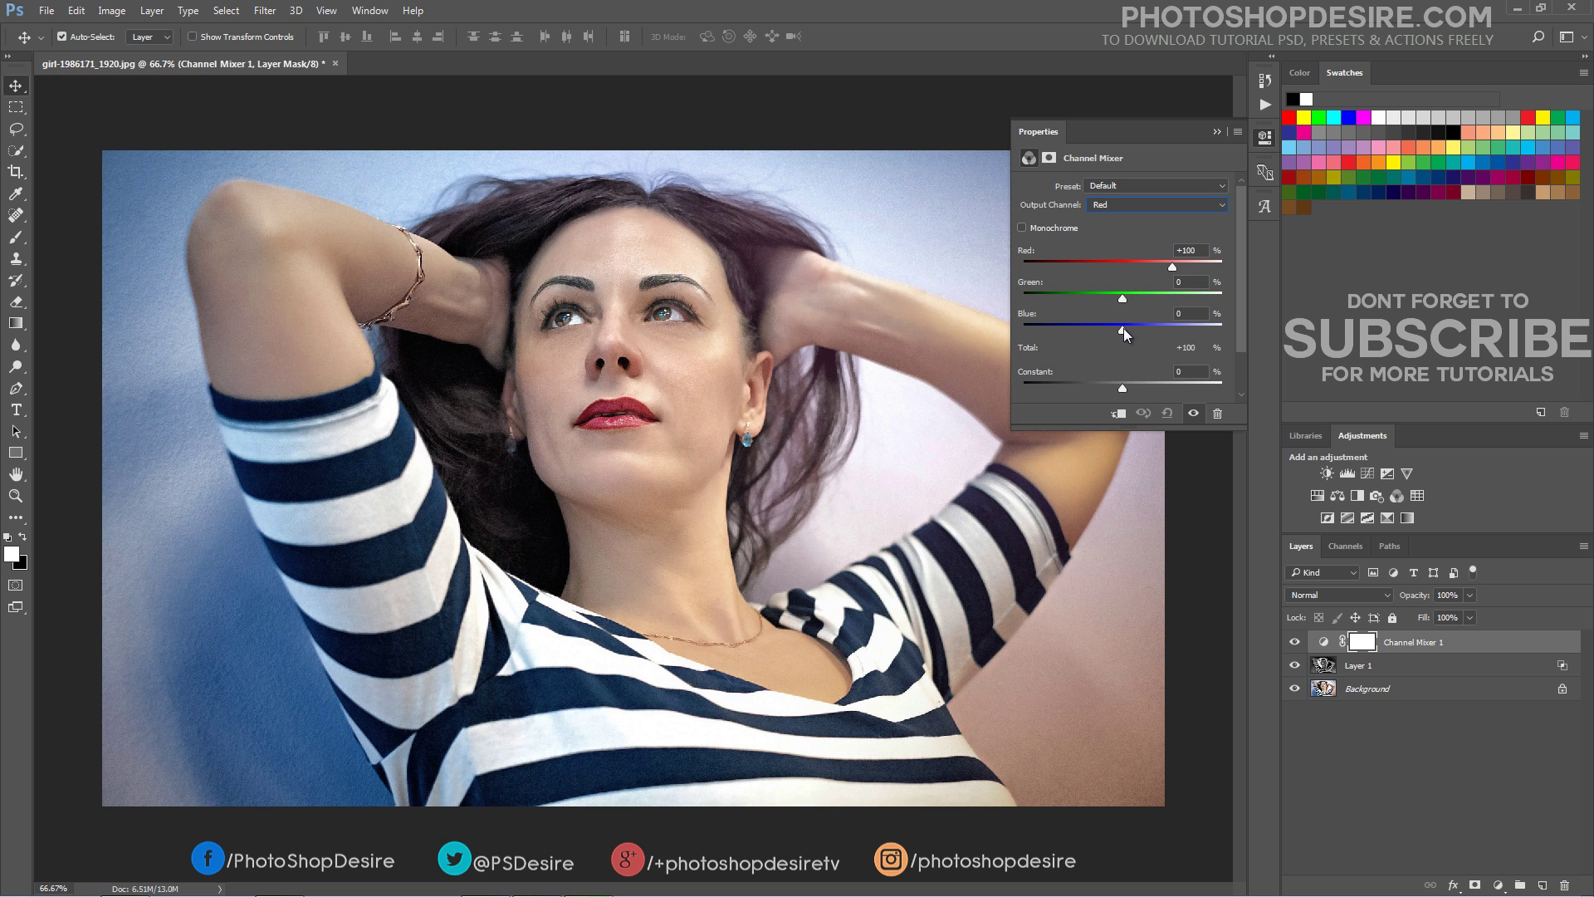
# In the Channel Mixer, set Blue to +2% for the Red output channel and Red to -2% for the Blue output channel
pyautogui.moveTo(1122, 333); pyautogui.dragTo(1121, 333)
pyautogui.moveTo(1119, 329); pyautogui.dragTo(1127, 330)
pyautogui.click(1109, 203)
pyautogui.click(1109, 233)
pyautogui.click(1108, 208)
pyautogui.click(1108, 234)
pyautogui.moveTo(1123, 267); pyautogui.dragTo(1122, 266)
pyautogui.click(1129, 206)
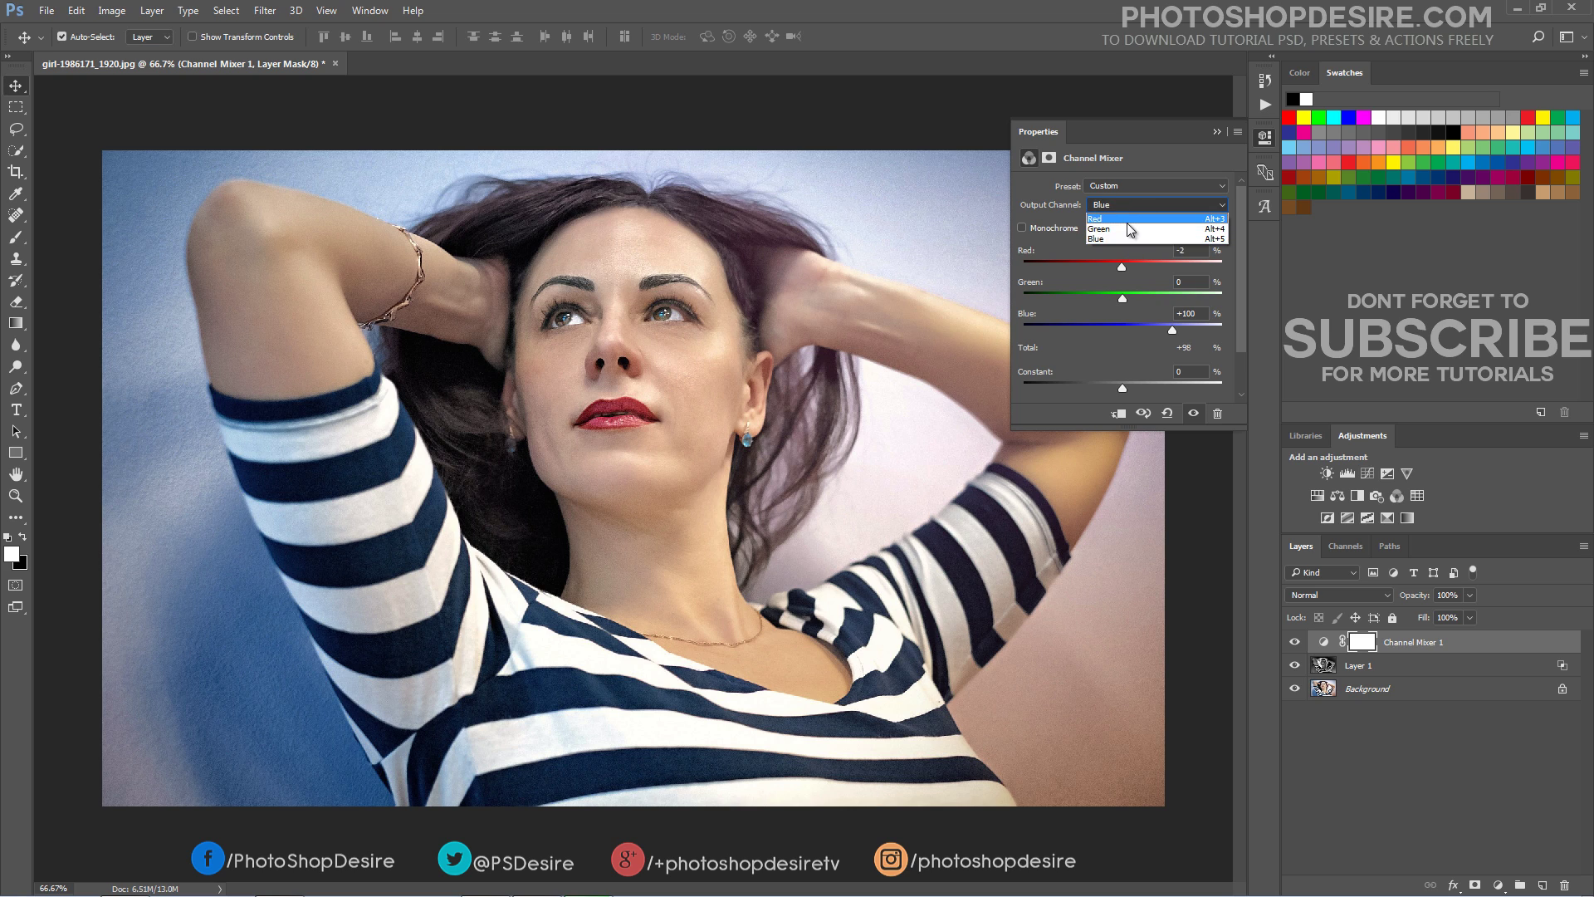
pyautogui.click(1124, 221)
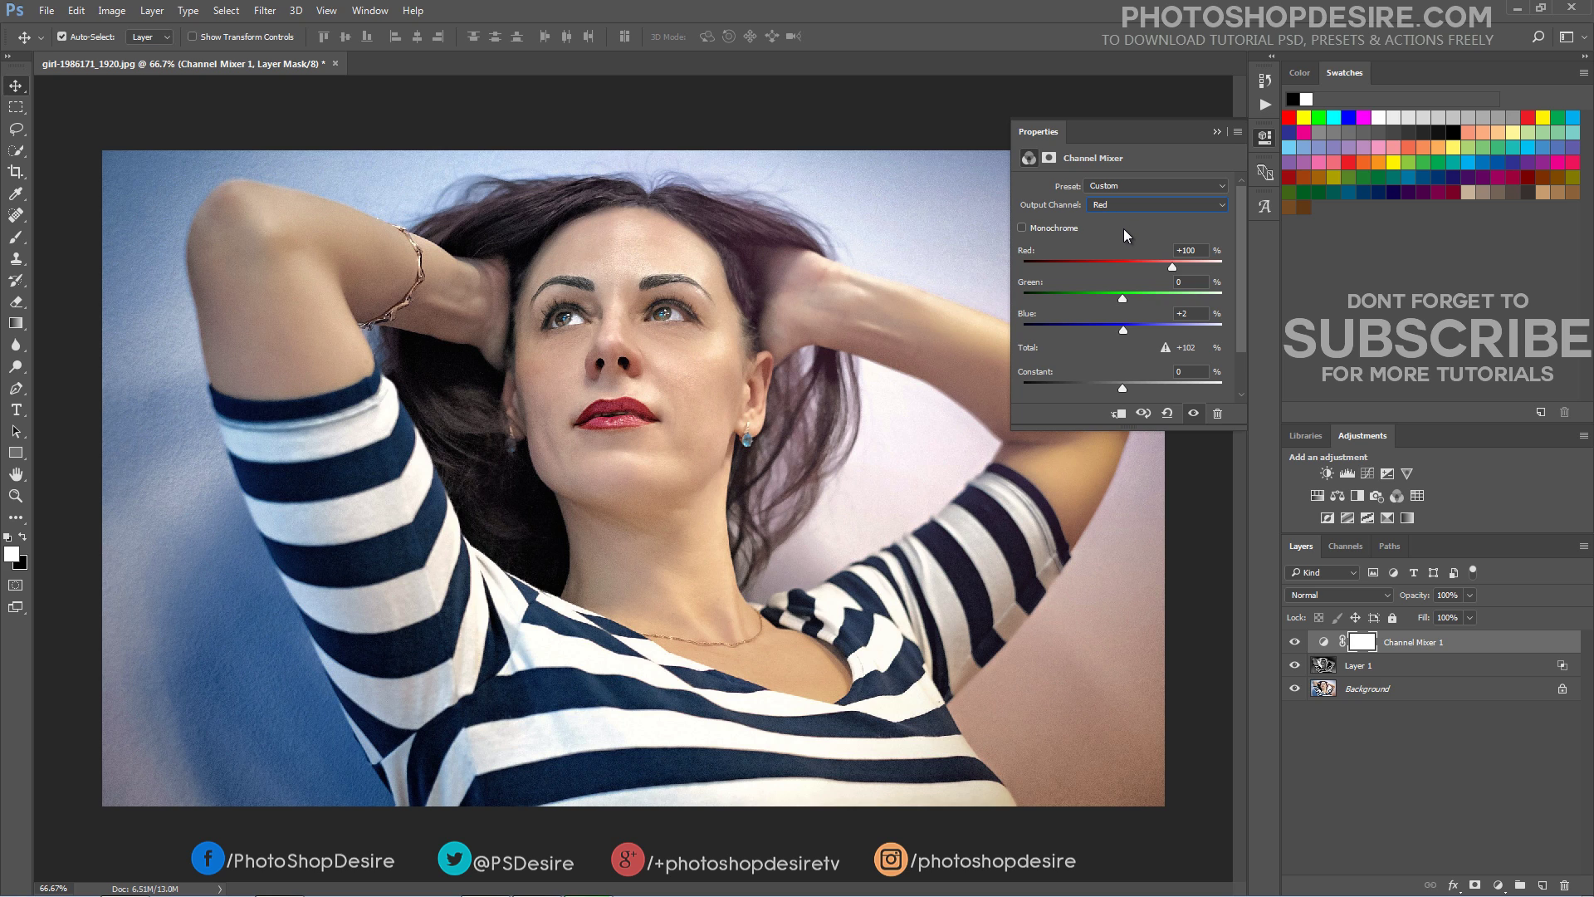
# Compare the photo with the Channel Mixer 1 layer hidden and shown
pyautogui.click(1214, 132)
pyautogui.click(1295, 642)
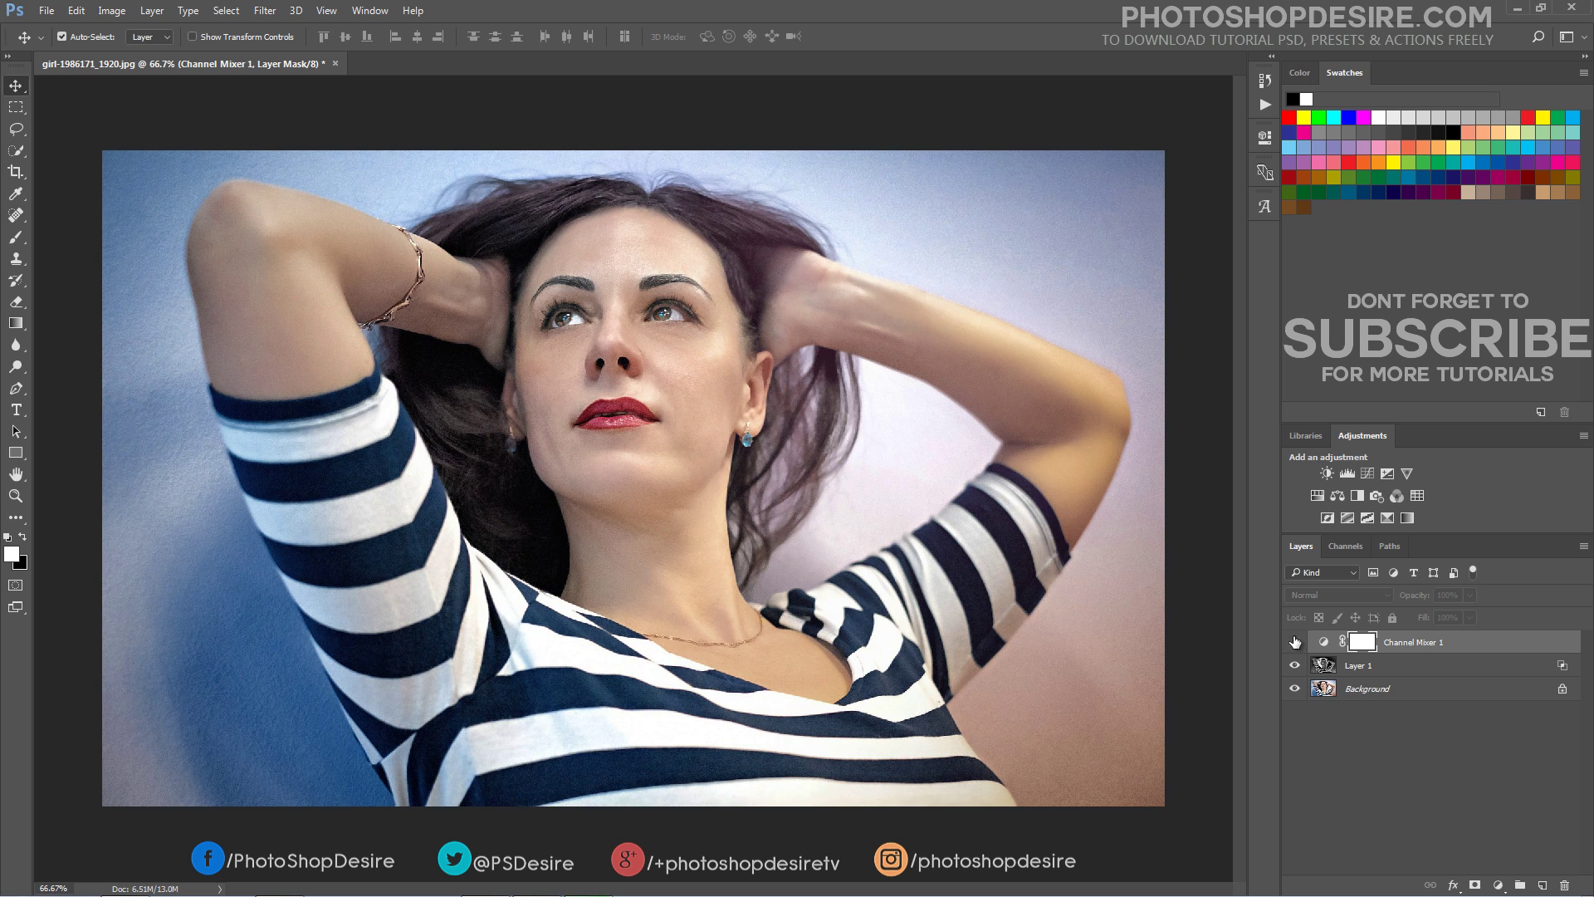
pyautogui.click(1295, 641)
pyautogui.click(1295, 642)
pyautogui.click(1294, 642)
# Add a Selective Color adjustment layer above Channel Mixer 1 and slightly adjust the Yellow amount in the Reds
pyautogui.click(1498, 884)
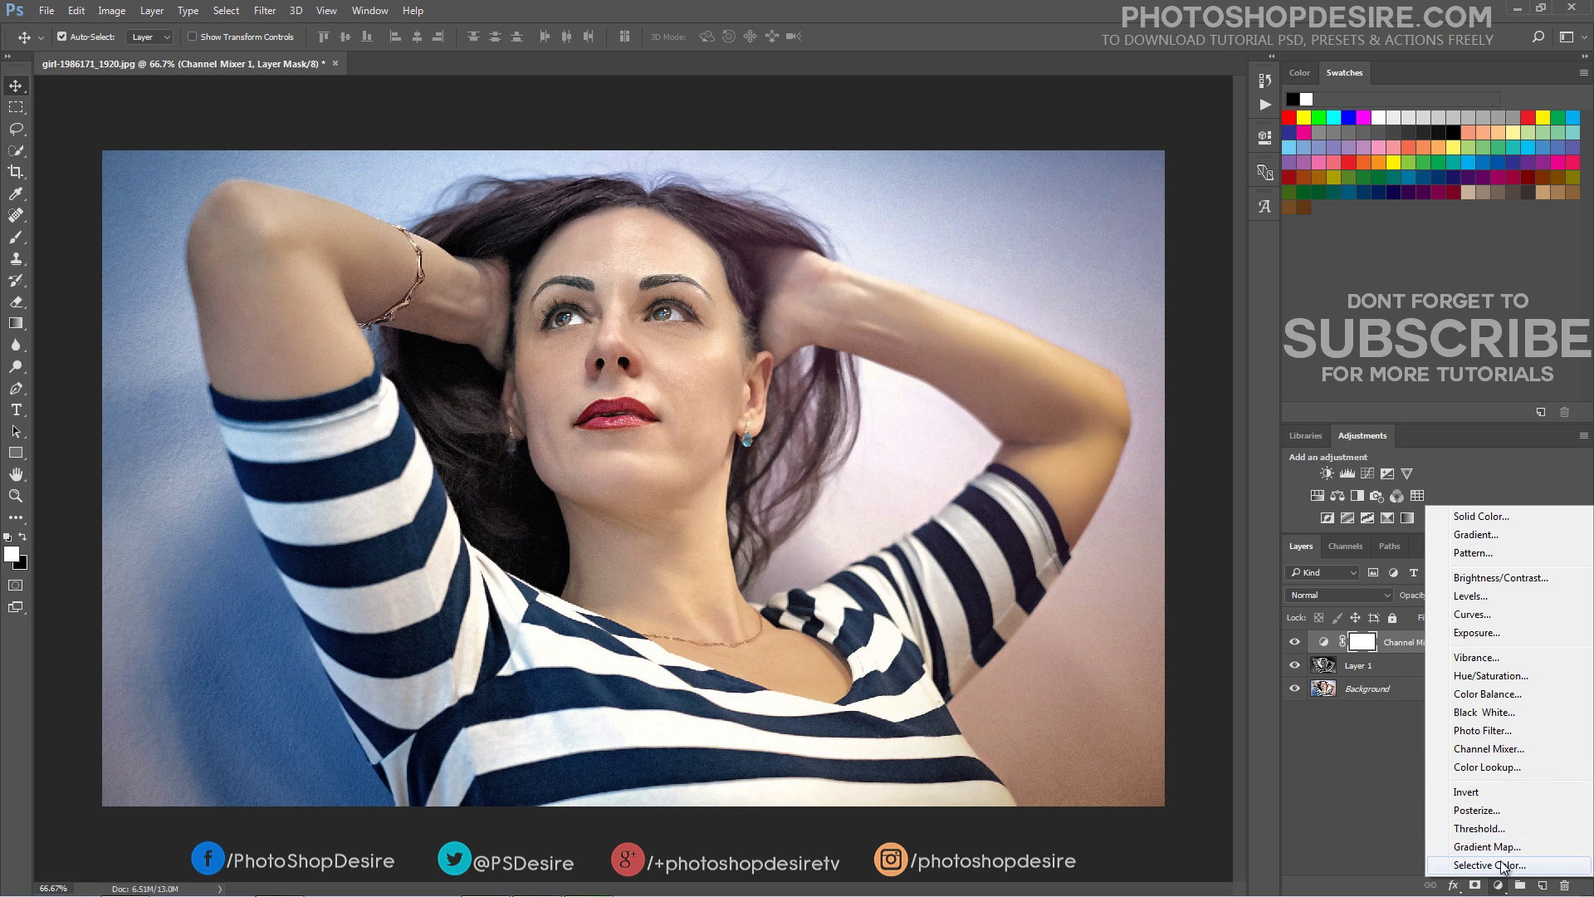
pyautogui.click(1495, 864)
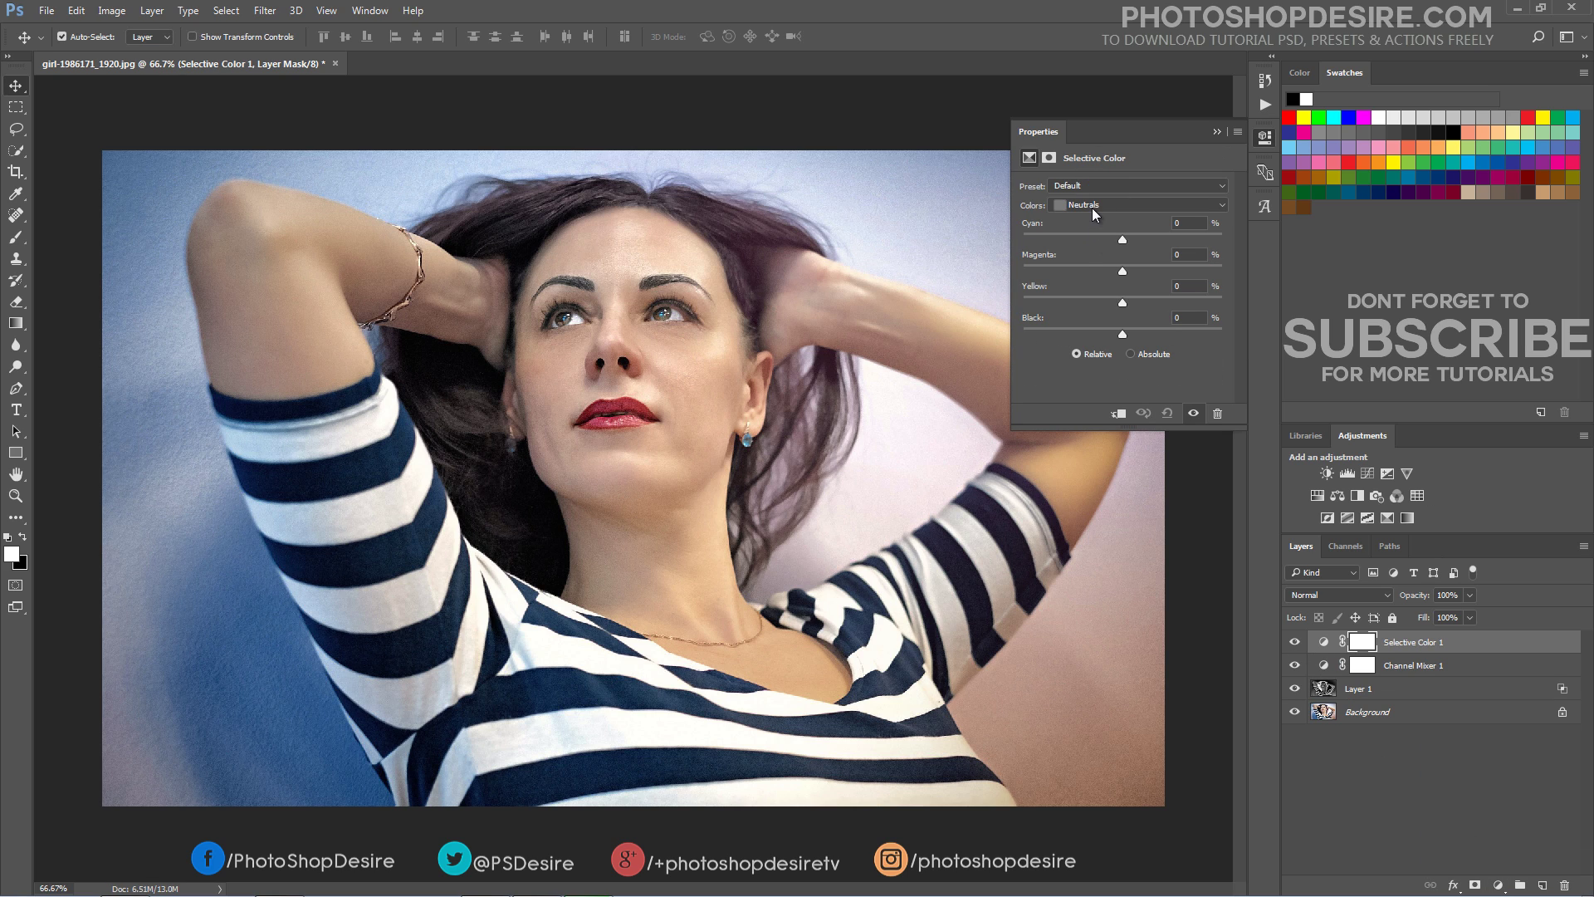
pyautogui.click(1093, 208)
pyautogui.click(1090, 219)
pyautogui.click(1131, 355)
pyautogui.moveTo(1126, 302); pyautogui.dragTo(1125, 302)
# Slightly adjust the Yellow amount in the Yellows range of the Selective Color adjustment
pyautogui.click(1109, 204)
pyautogui.click(1111, 231)
pyautogui.moveTo(1127, 303); pyautogui.dragTo(1126, 304)
# Set Magenta to +5% in the Greens range of the Selective Color adjustment
pyautogui.click(1103, 201)
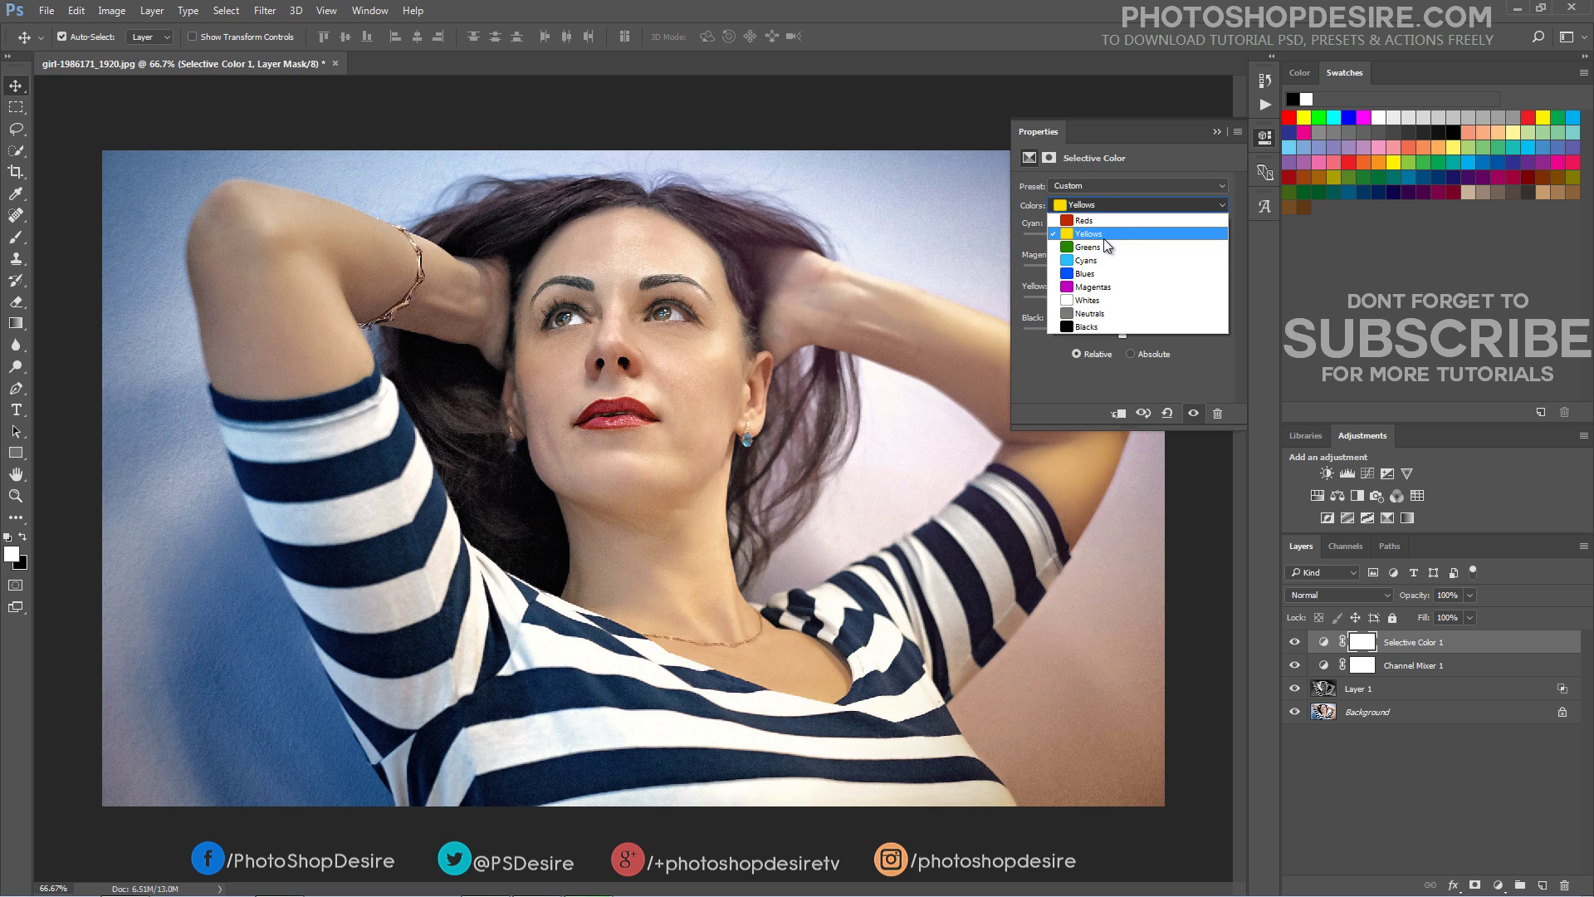
pyautogui.click(1104, 246)
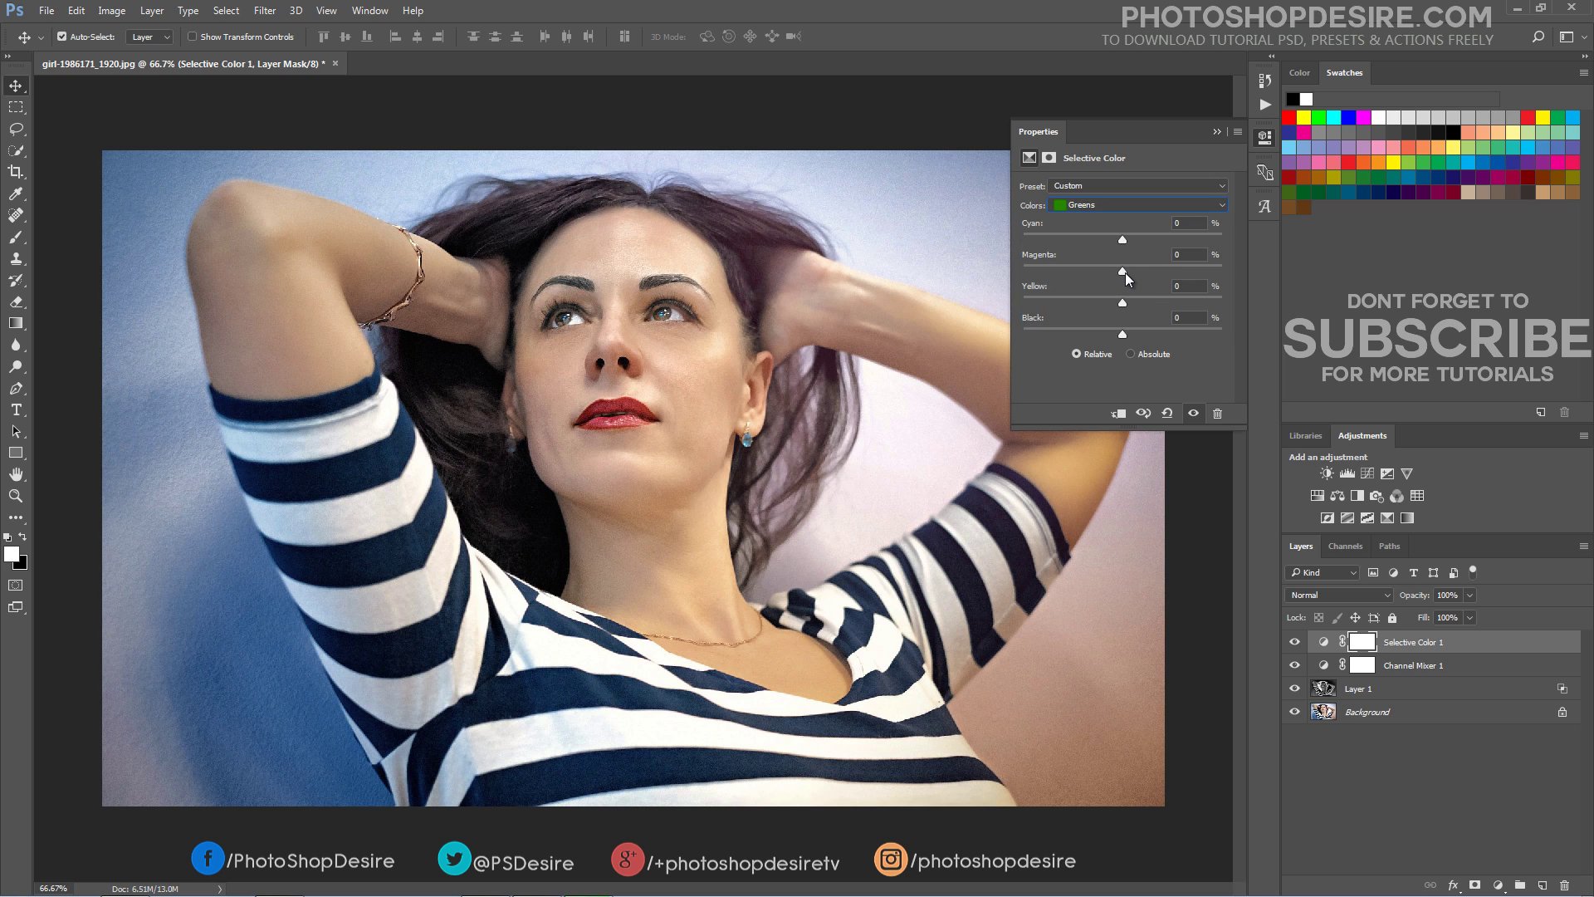
pyautogui.moveTo(1124, 272); pyautogui.dragTo(1126, 271)
pyautogui.moveTo(1124, 271); pyautogui.dragTo(1128, 270)
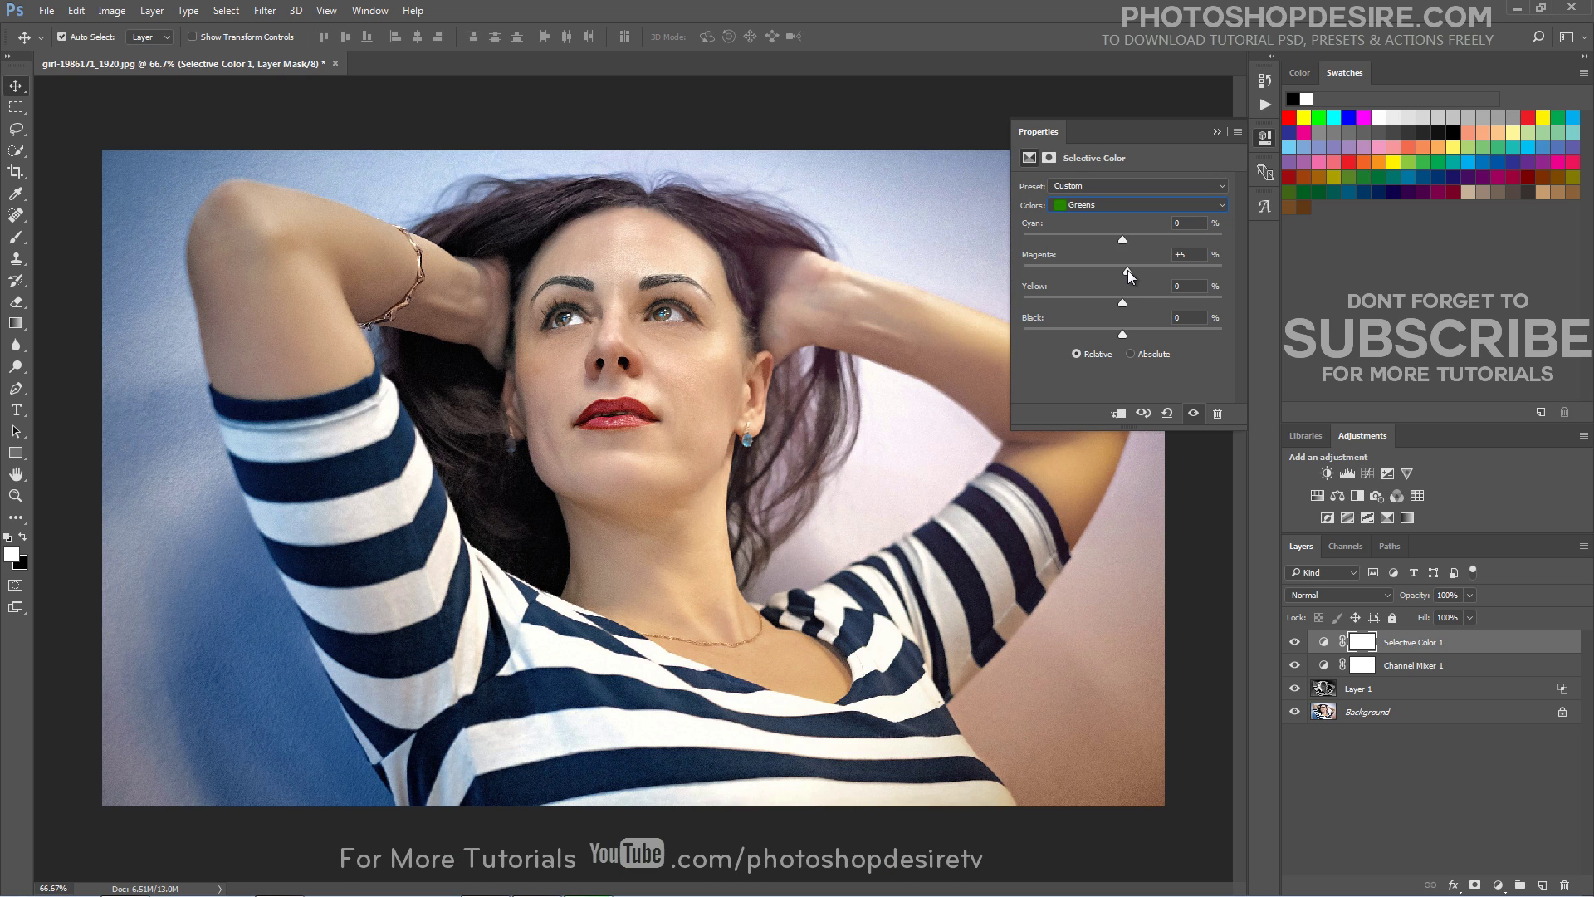
# Slightly adjust the Yellow amount in the Neutrals range to finish the Selective Color adjustment
pyautogui.click(1112, 206)
pyautogui.click(1102, 311)
pyautogui.moveTo(1124, 302); pyautogui.dragTo(1126, 304)
pyautogui.click(1218, 133)
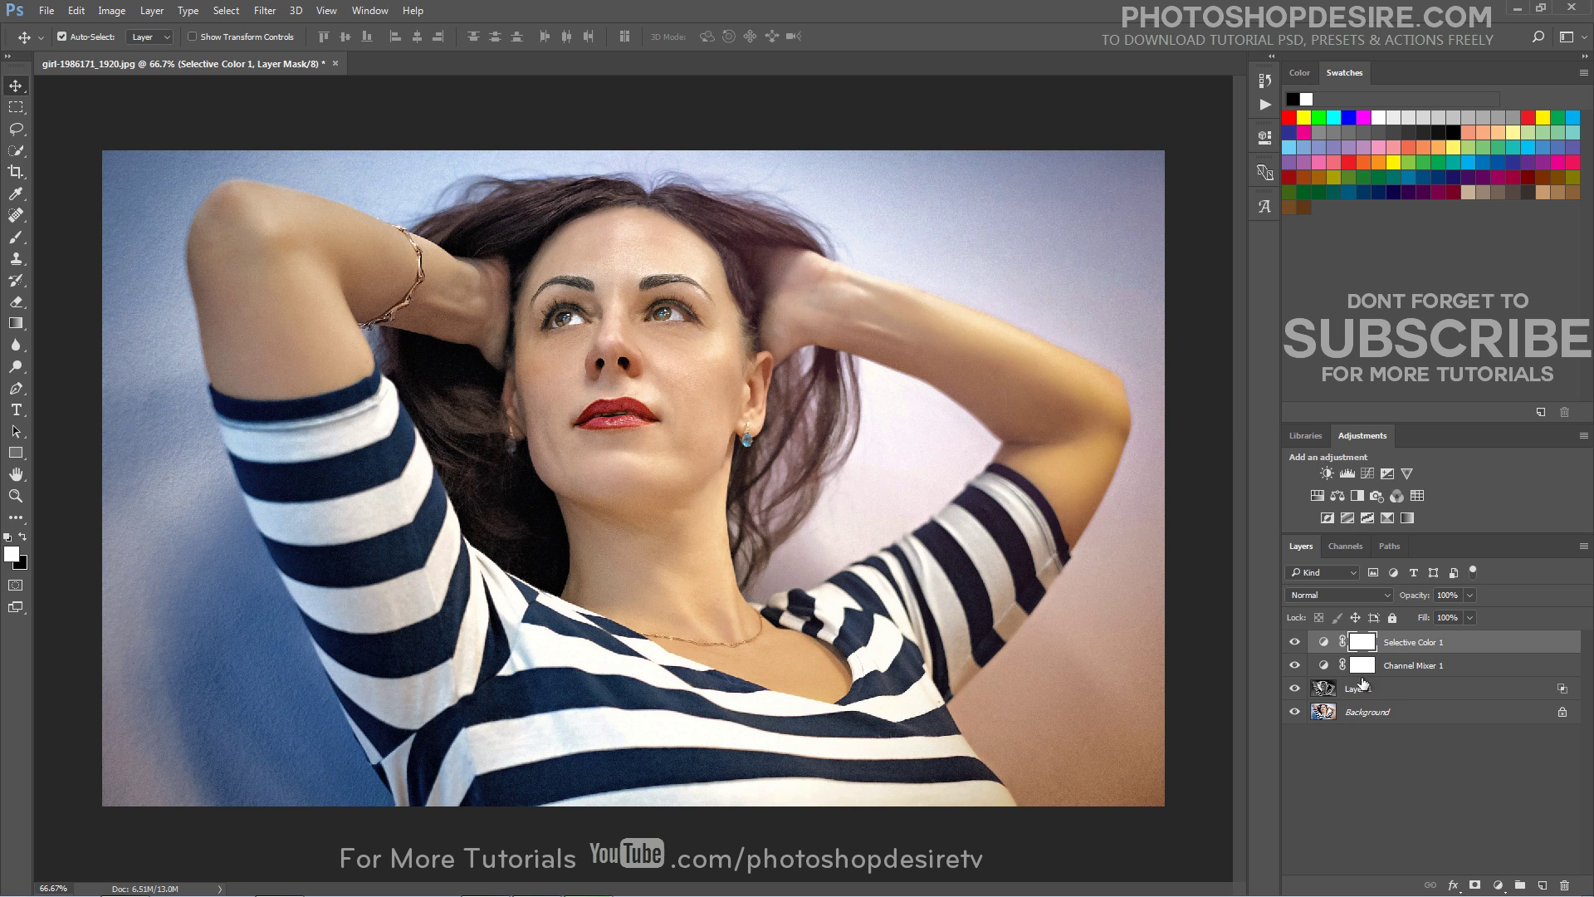
# Compare the photo with the Selective Color 1 and Channel Mixer 1 layers hidden and shown
pyautogui.click(1294, 642)
pyautogui.click(1295, 665)
pyautogui.click(1294, 665)
# Deselect the layers and compare the Background layer alone with the full stack of skin tone layers
pyautogui.click(1307, 739)
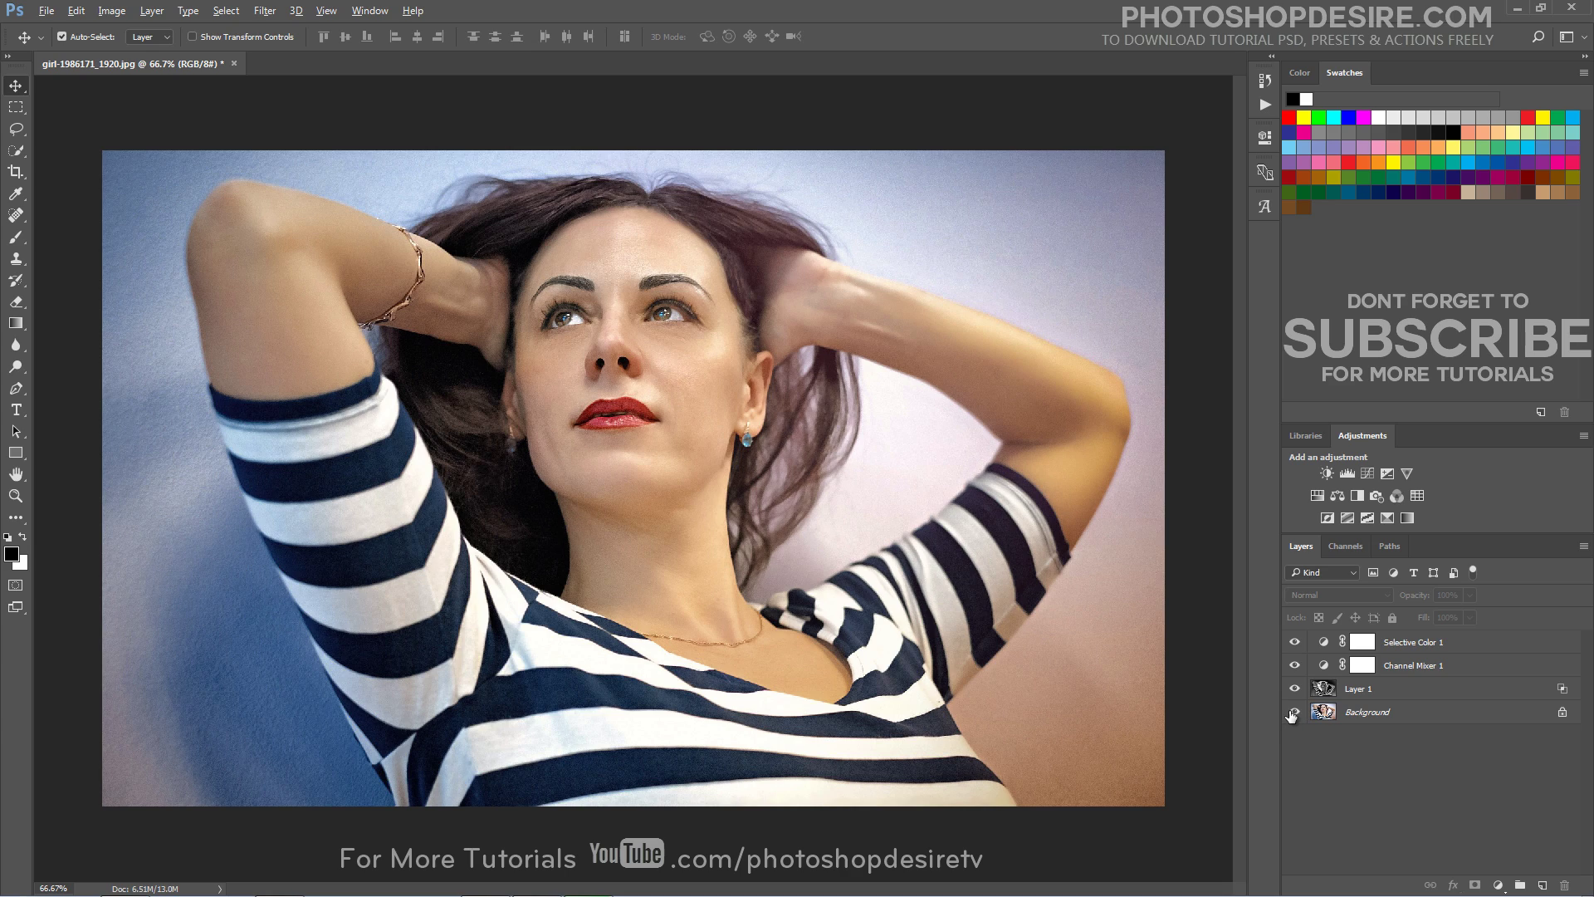
pyautogui.keyDown('alt'); pyautogui.click(1293, 714); pyautogui.keyUp('alt')
pyautogui.keyDown('alt'); pyautogui.click(1293, 714); pyautogui.keyUp('alt')
pyautogui.keyDown('alt'); pyautogui.click(1293, 714); pyautogui.keyUp('alt')
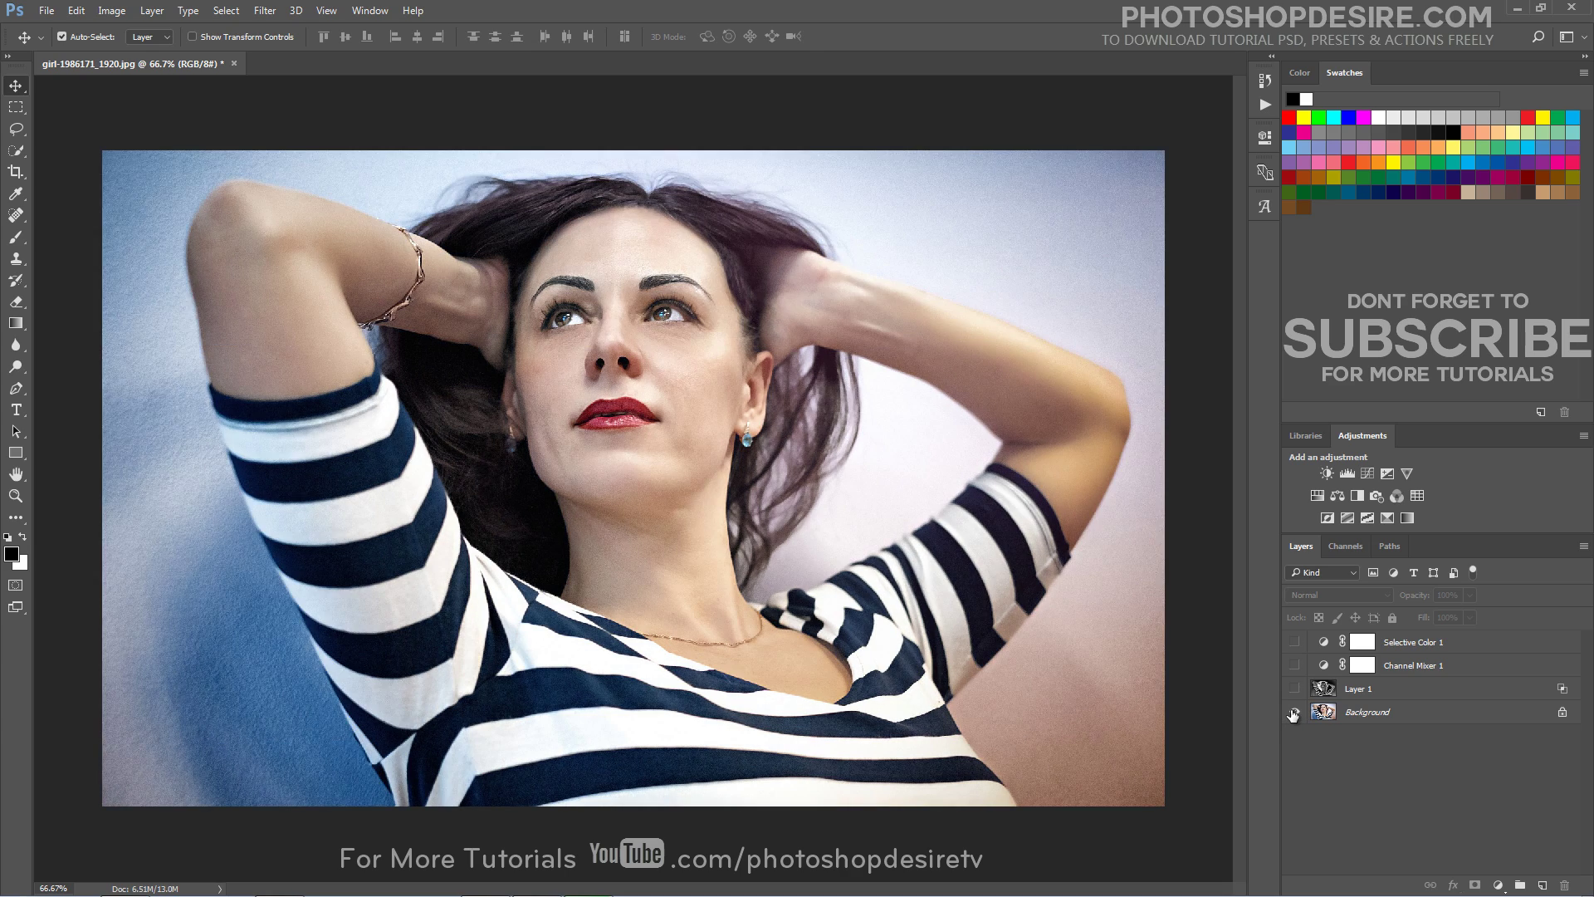
pyautogui.keyDown('alt'); pyautogui.click(1293, 715); pyautogui.keyUp('alt')
pyautogui.keyDown('alt'); pyautogui.click(1292, 714); pyautogui.keyUp('alt')
pyautogui.keyDown('alt'); pyautogui.click(1293, 714); pyautogui.keyUp('alt')
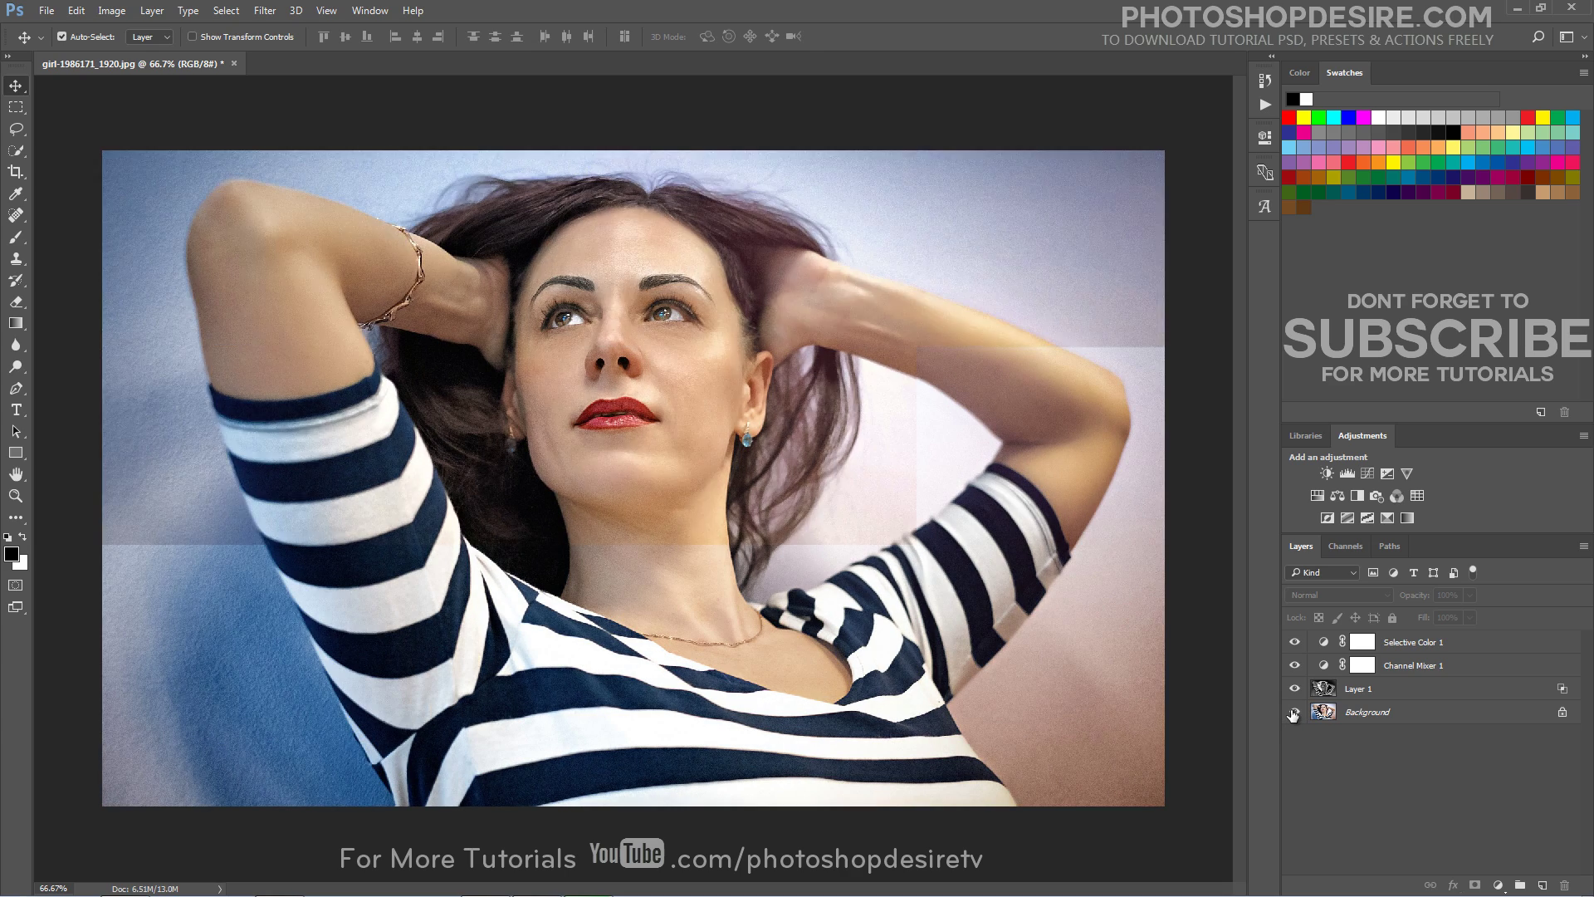
pyautogui.keyDown('alt'); pyautogui.click(1293, 714); pyautogui.keyUp('alt')
pyautogui.keyDown('alt'); pyautogui.click(1293, 714); pyautogui.keyUp('alt')
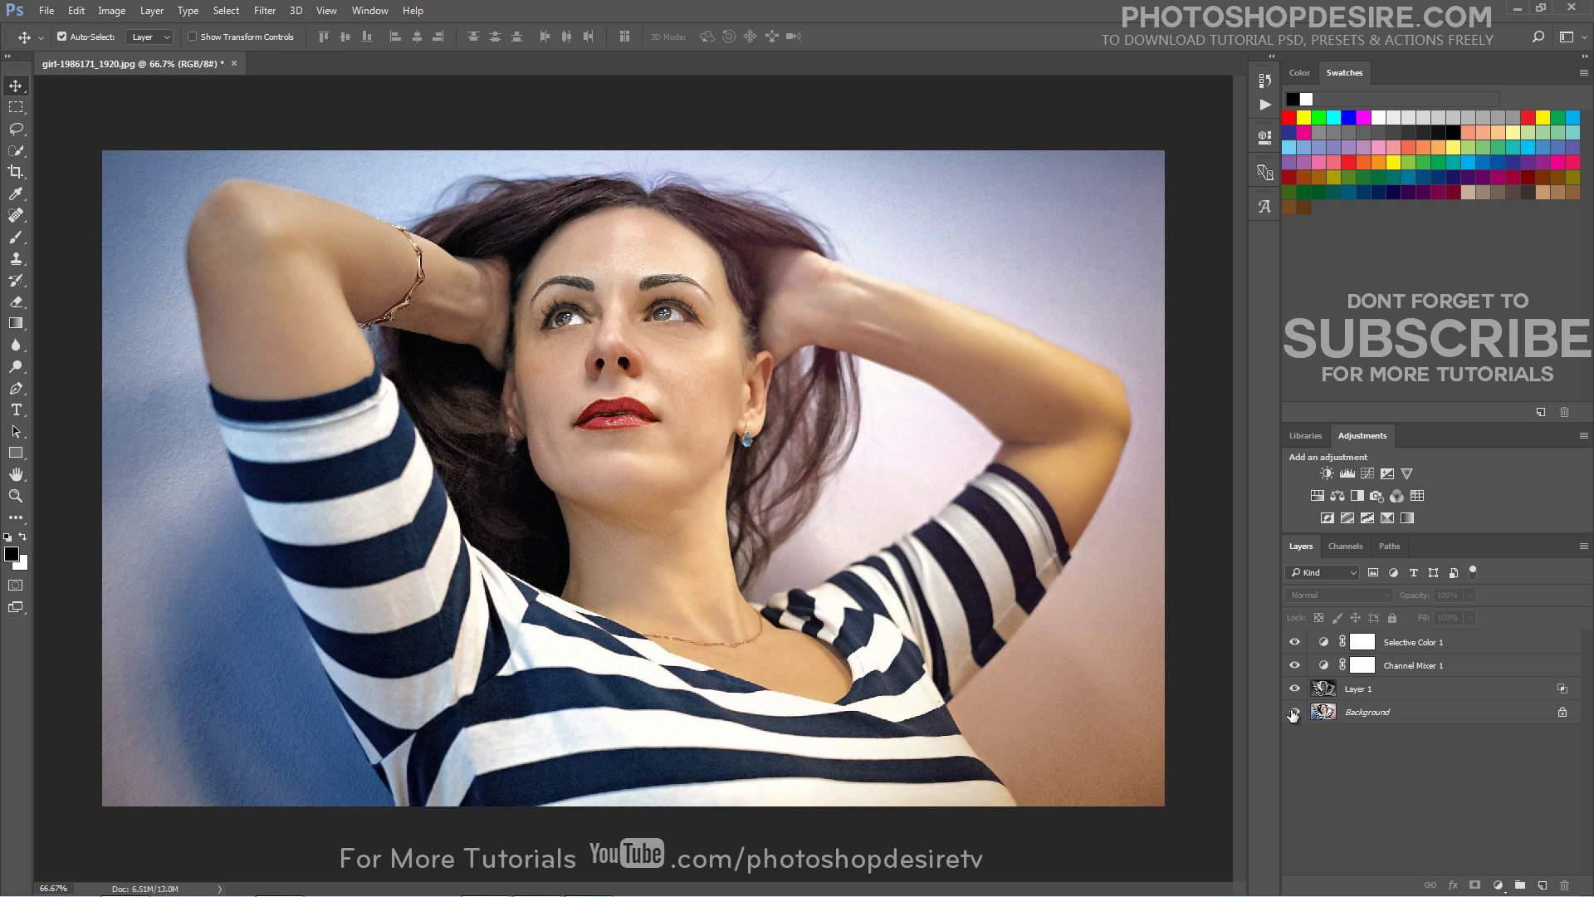
# Stop recording the skin tone action
pyautogui.click(1264, 104)
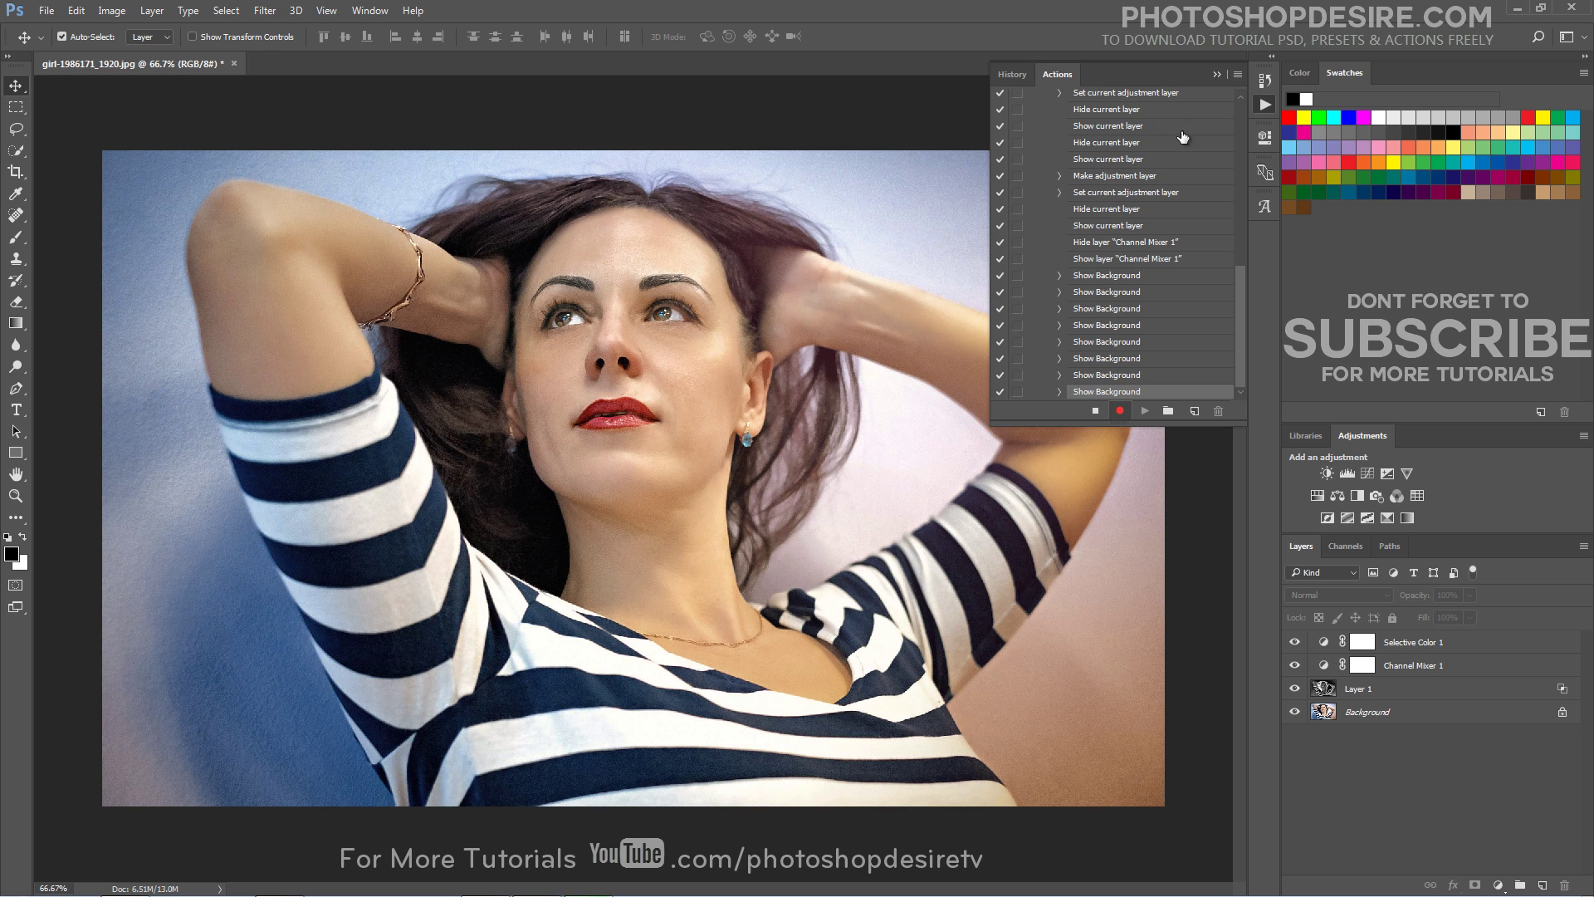
pyautogui.click(1096, 411)
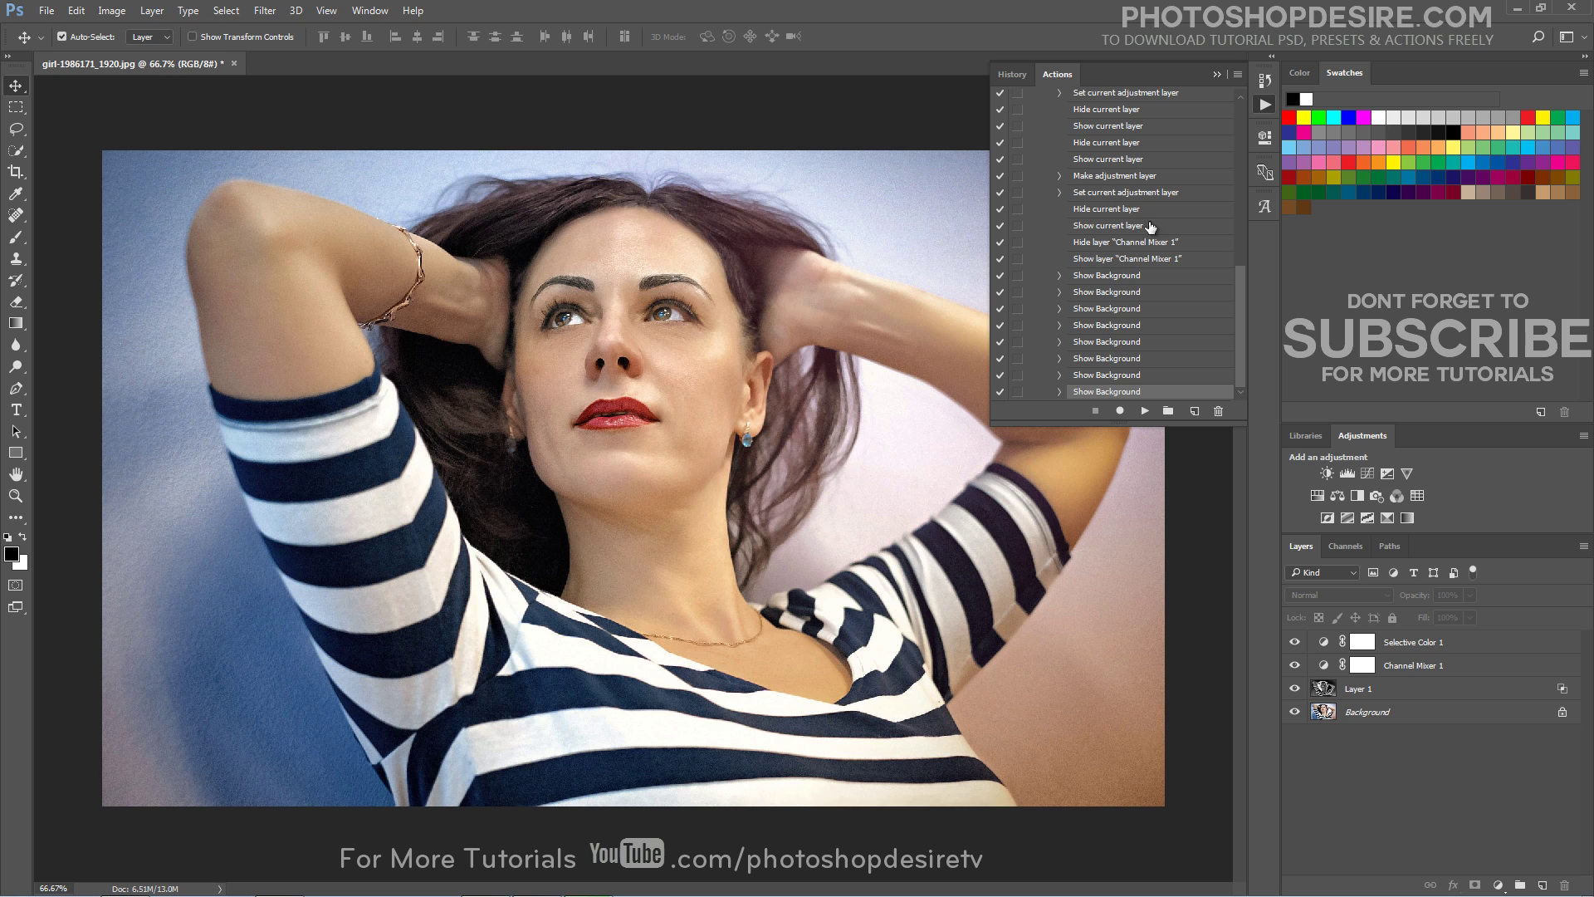
pyautogui.click(1216, 74)
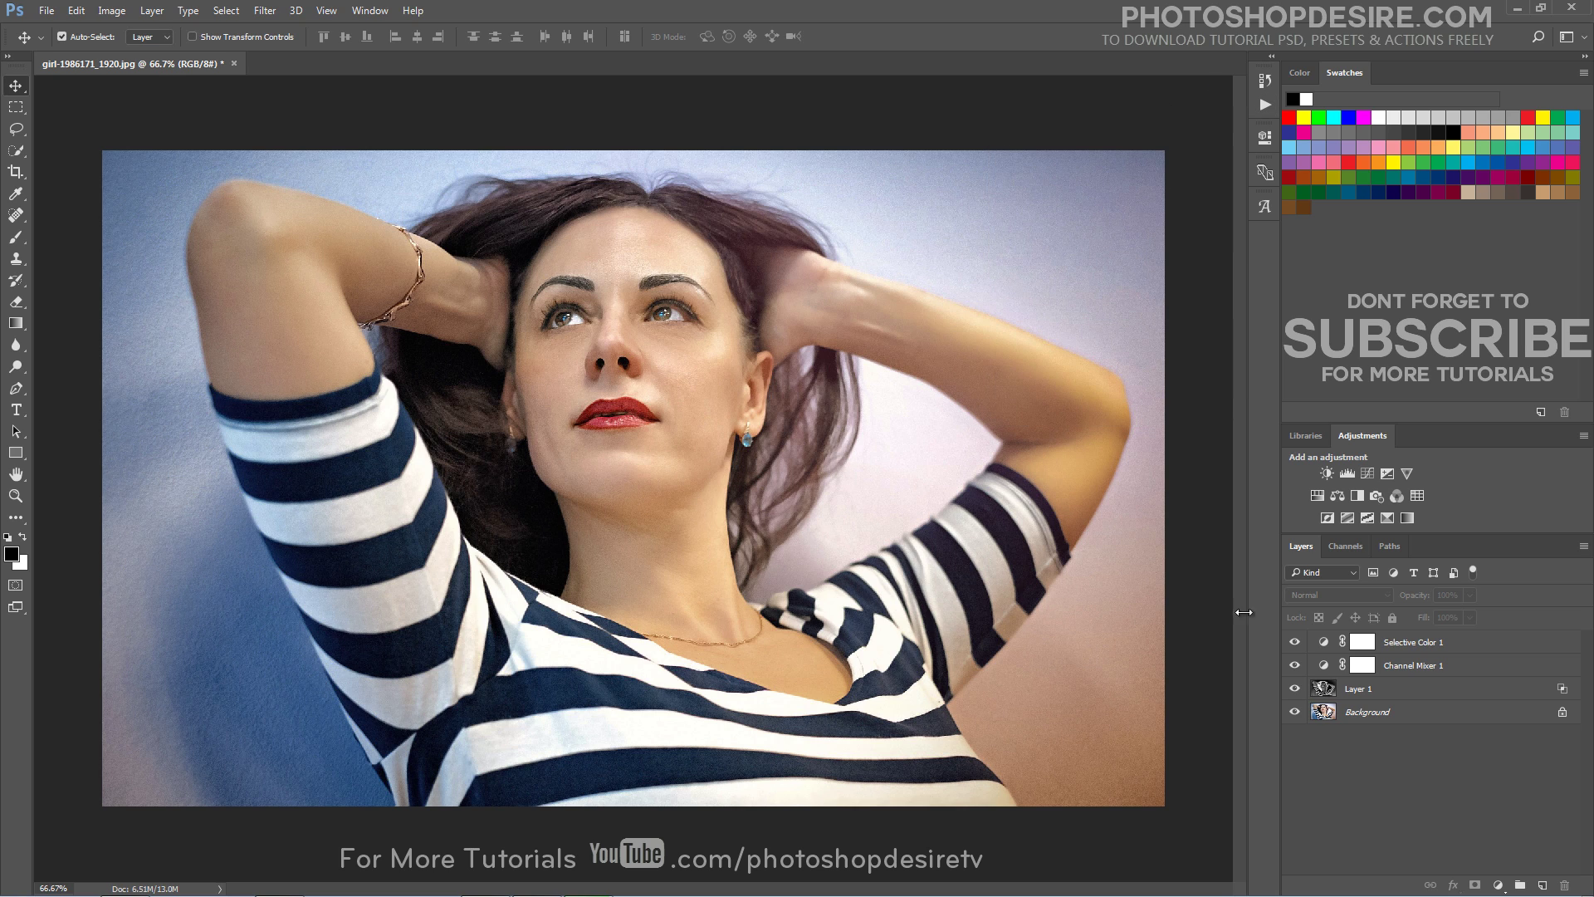
# Compare the original portrait on the Background layer with the finished edit once more
pyautogui.click(1293, 712)
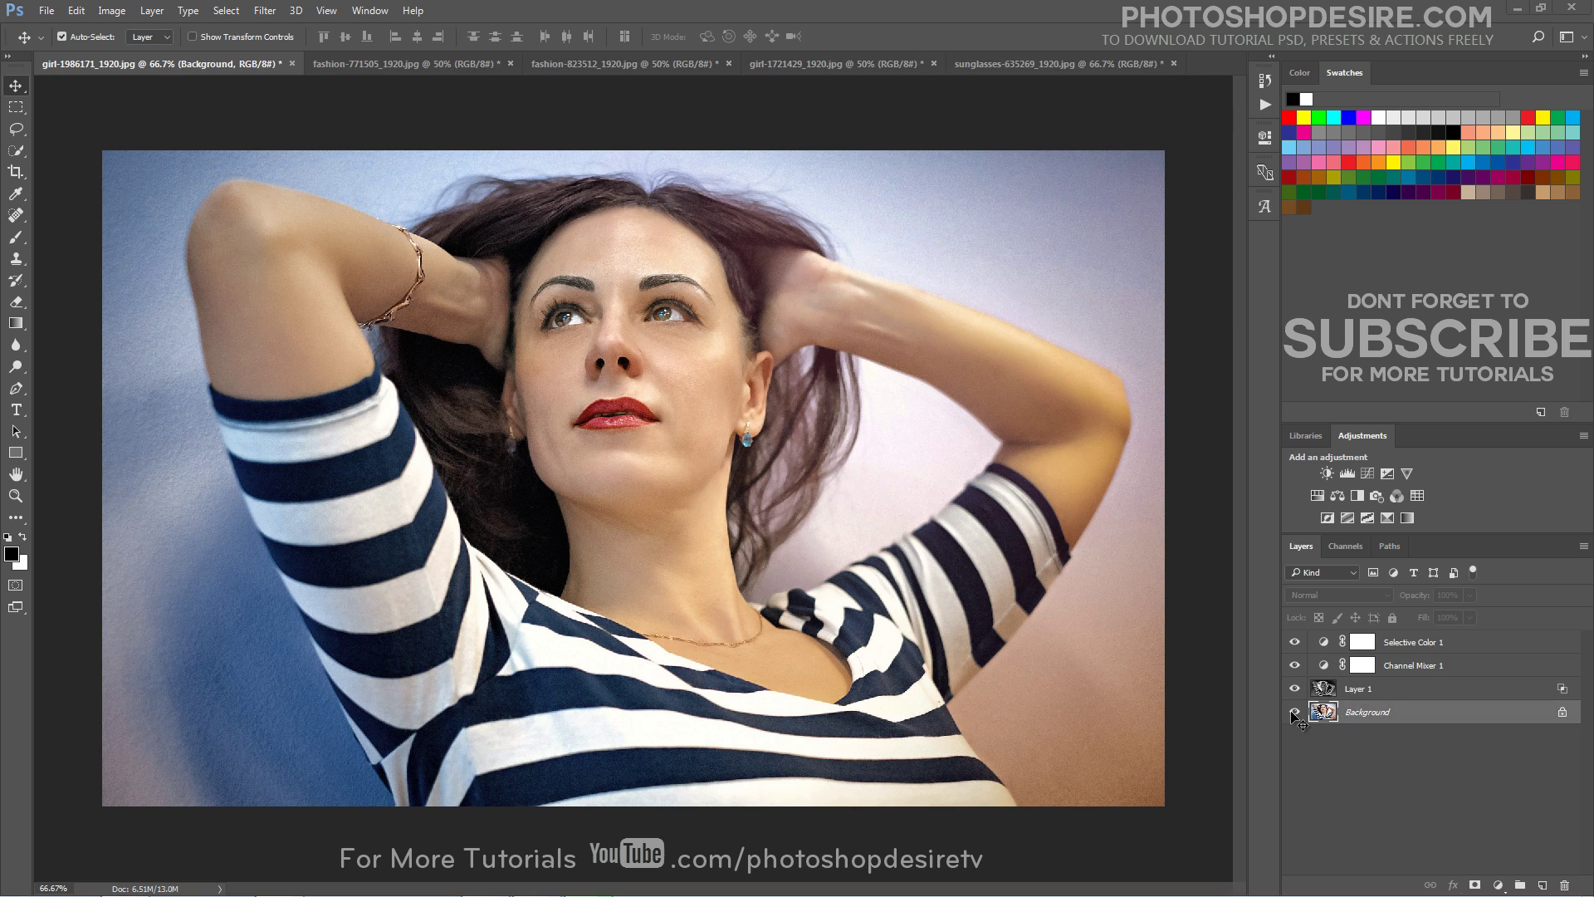
pyautogui.keyDown('alt'); pyautogui.click(1294, 712); pyautogui.keyUp('alt')
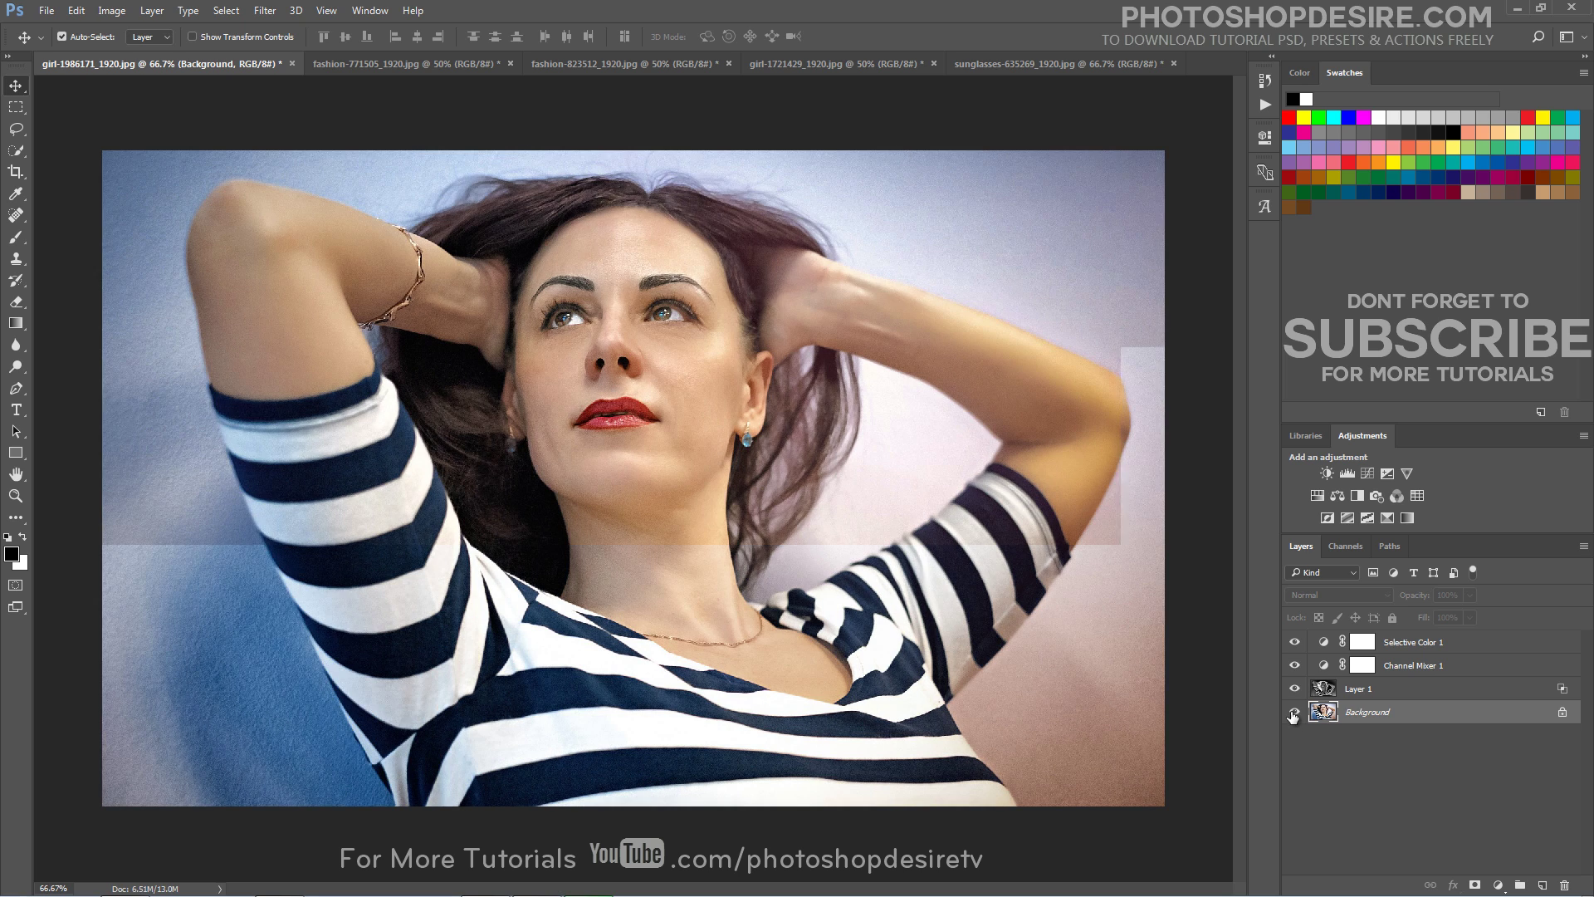
pyautogui.keyDown('alt'); pyautogui.click(1294, 712); pyautogui.keyUp('alt')
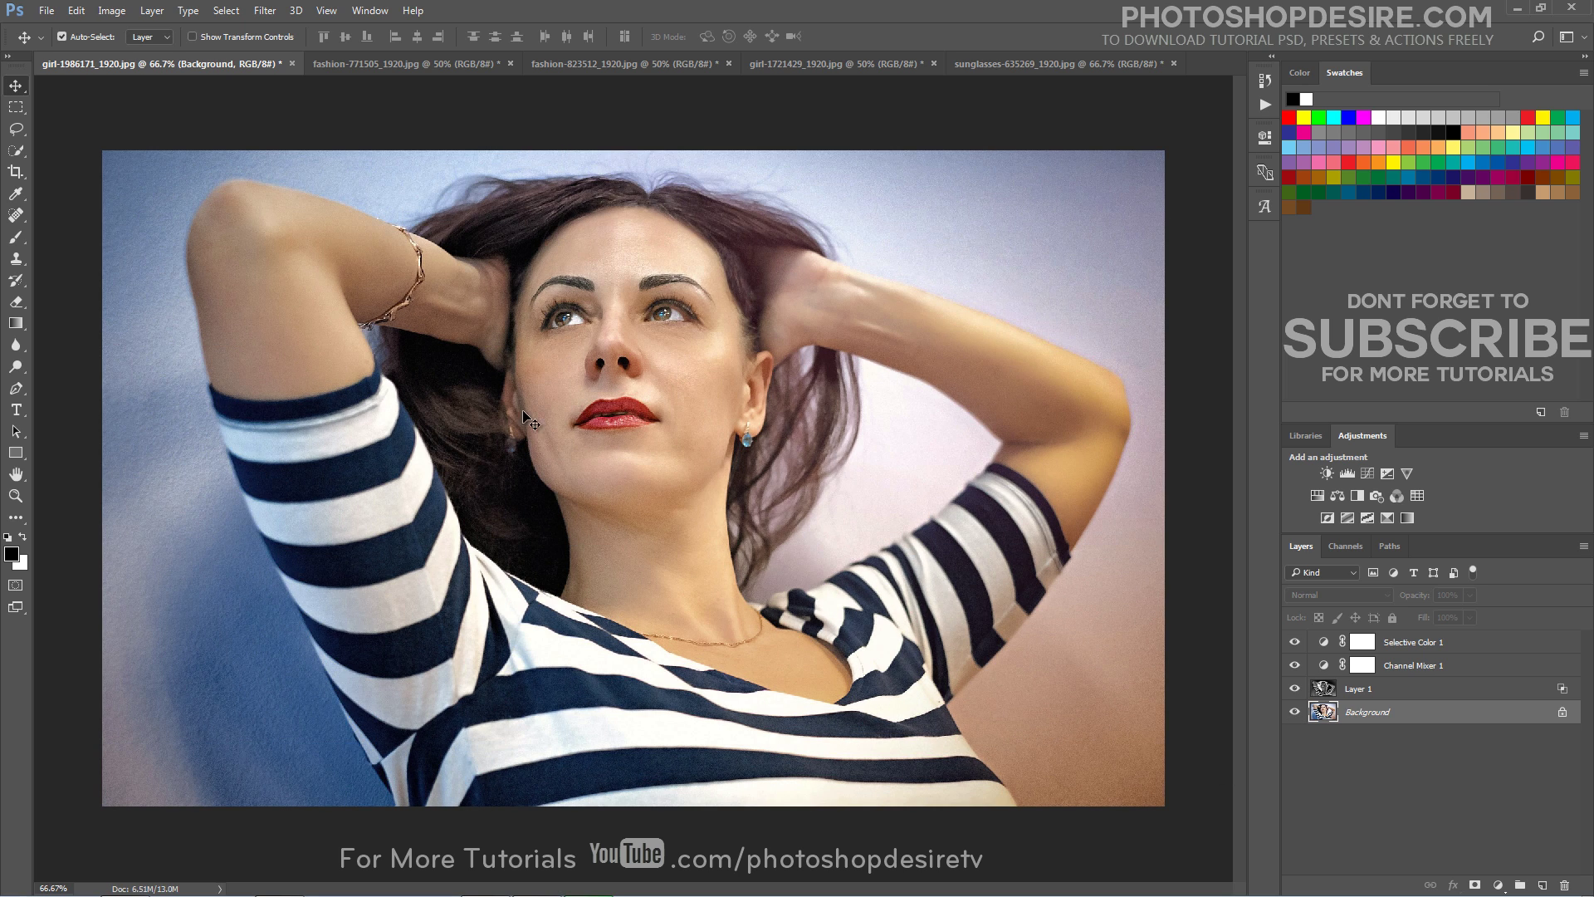
# Switch to fashion-771505_1920.jpg and play Action 1 from the Improve Skin Tones - PSDESIRE set on it
pyautogui.click(418, 65)
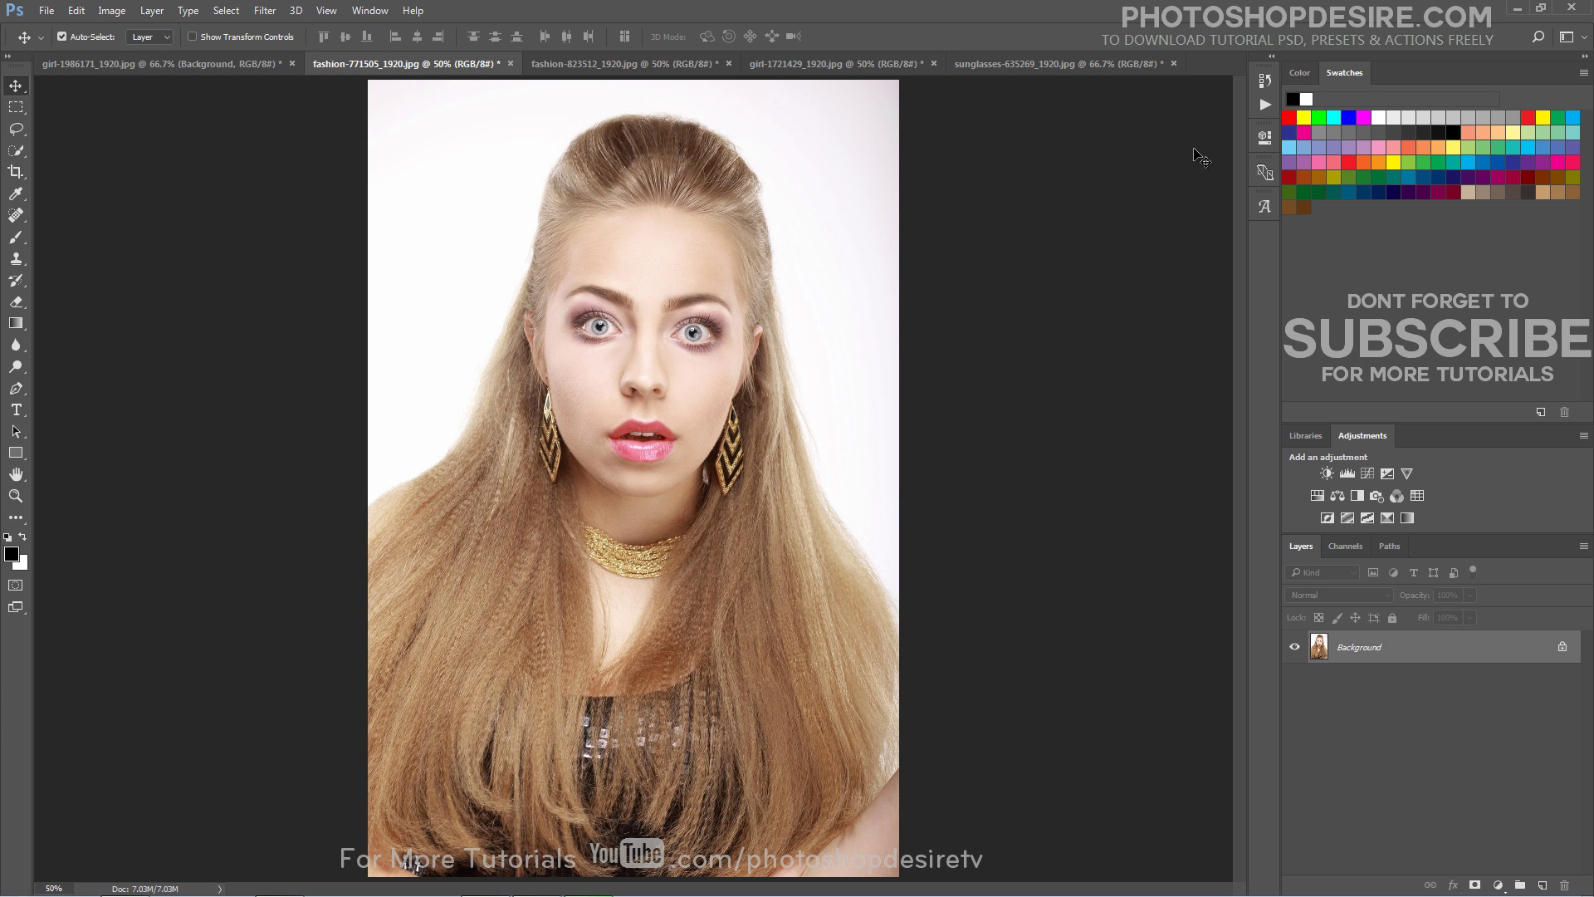
pyautogui.click(1264, 105)
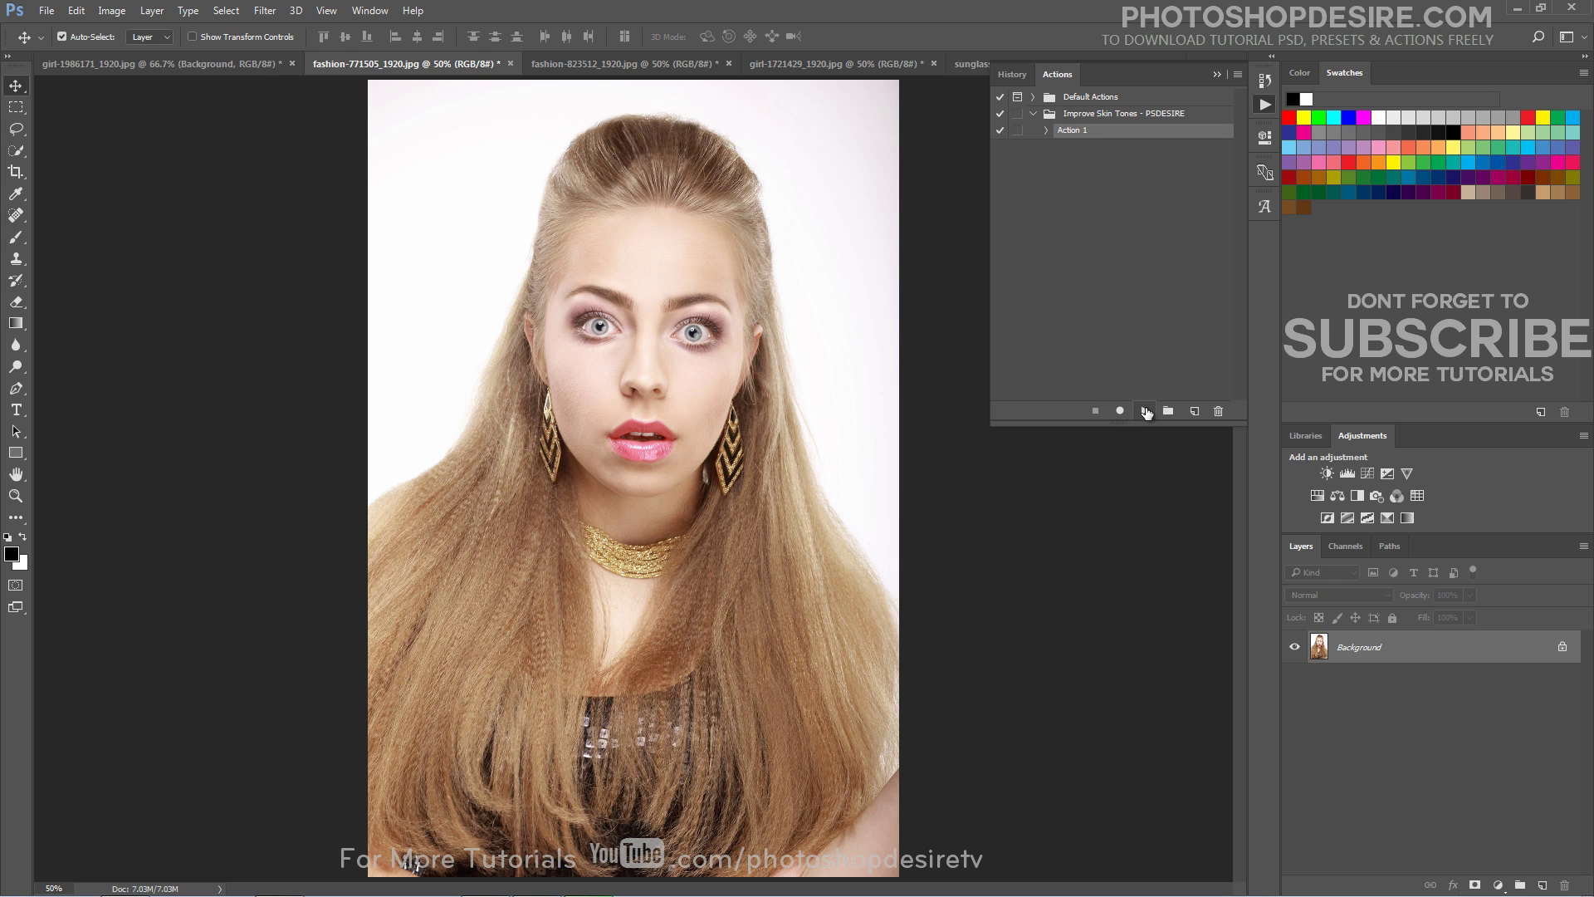
pyautogui.click(1147, 412)
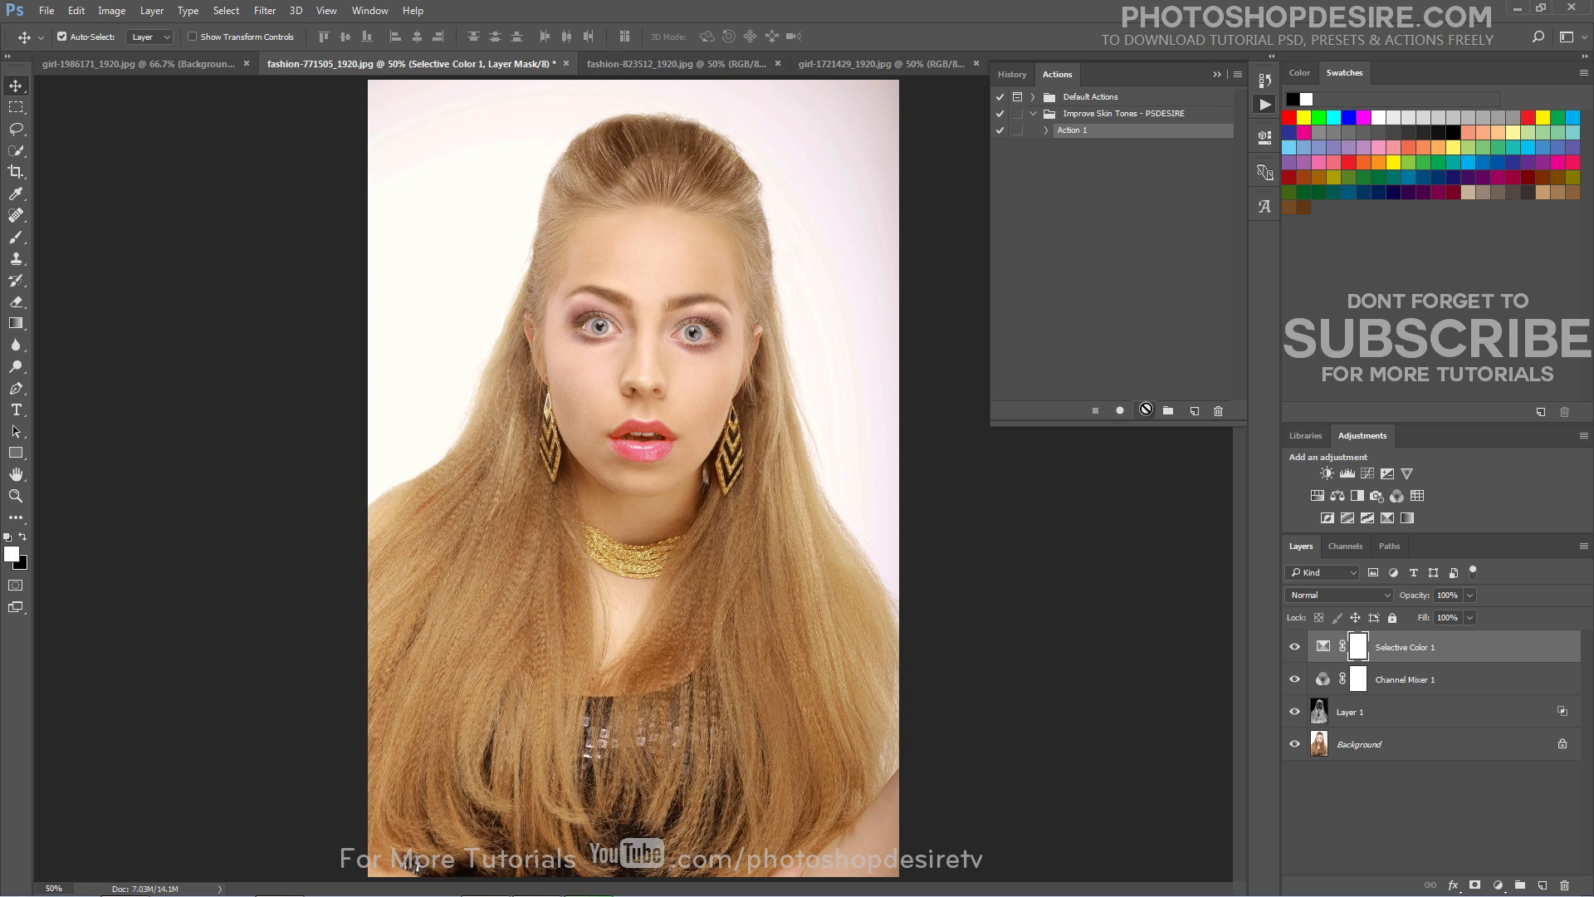
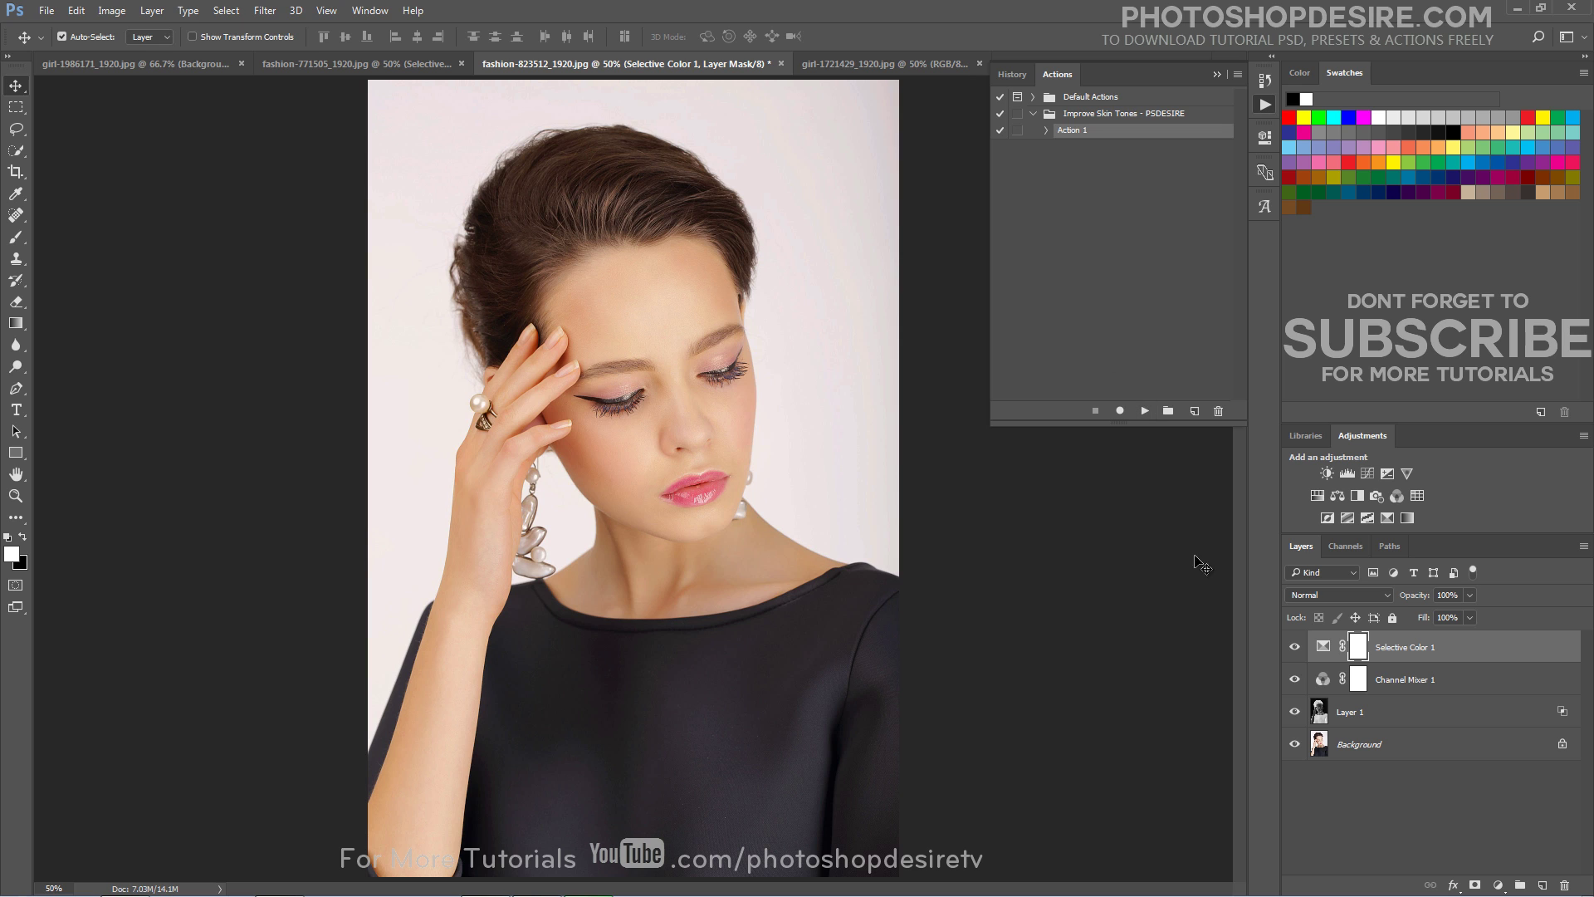
# In fashion-823512_1920.jpg, compare the original Background layer with the action's result
pyautogui.keyDown('alt'); pyautogui.click(1295, 745); pyautogui.keyUp('alt')
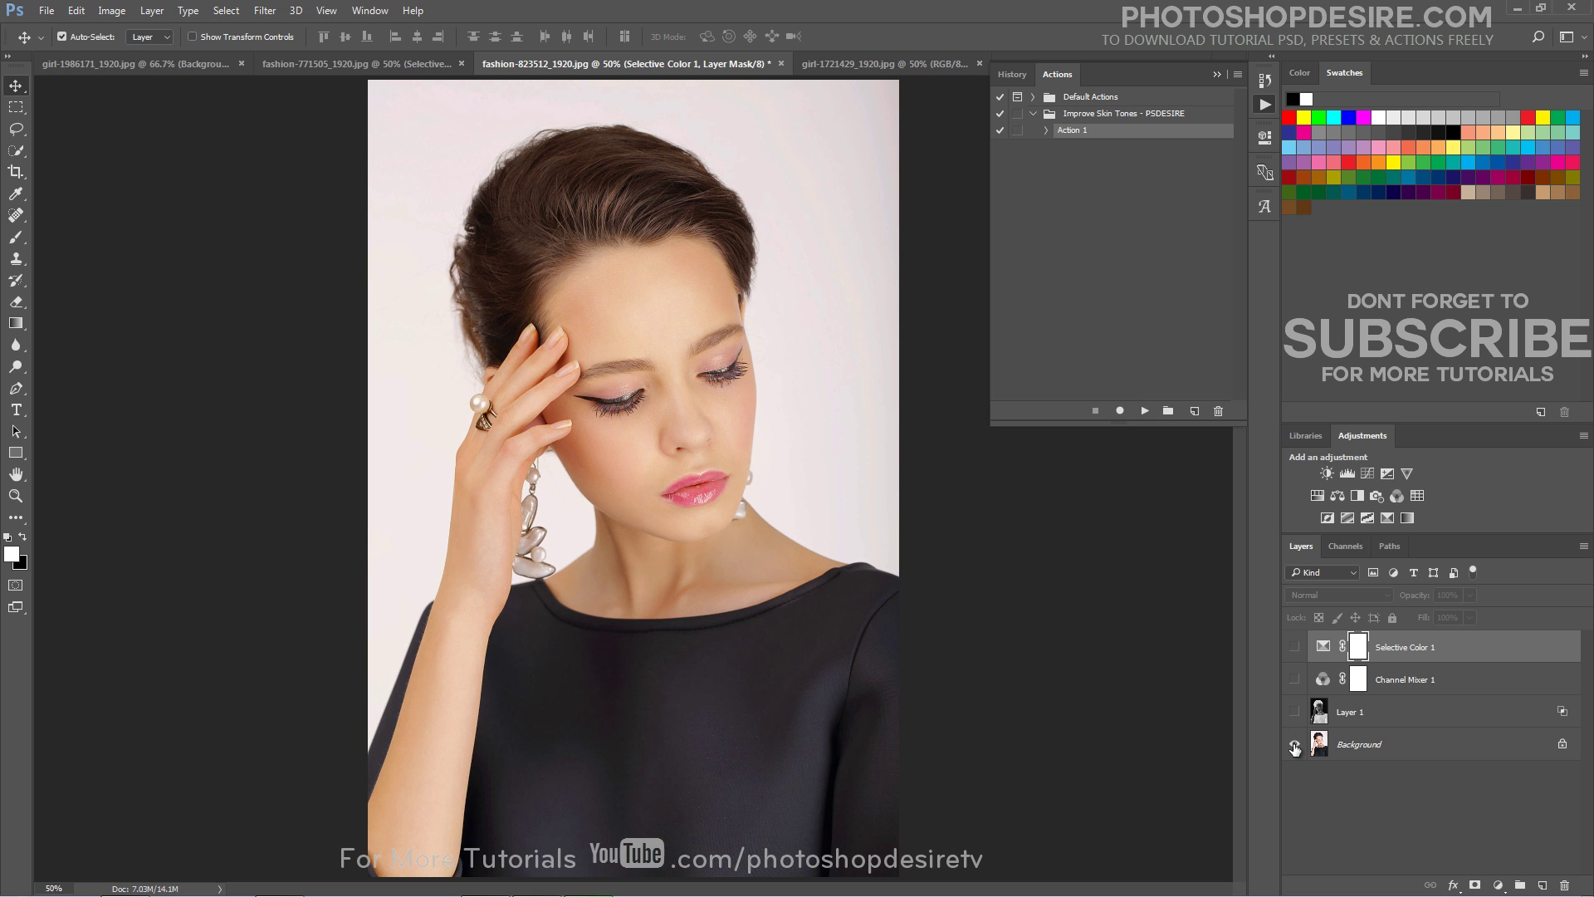
pyautogui.keyDown('alt'); pyautogui.click(1295, 745); pyautogui.keyUp('alt')
pyautogui.keyDown('alt'); pyautogui.click(1295, 745); pyautogui.keyUp('alt')
pyautogui.keyDown('alt'); pyautogui.click(1295, 744); pyautogui.keyUp('alt')
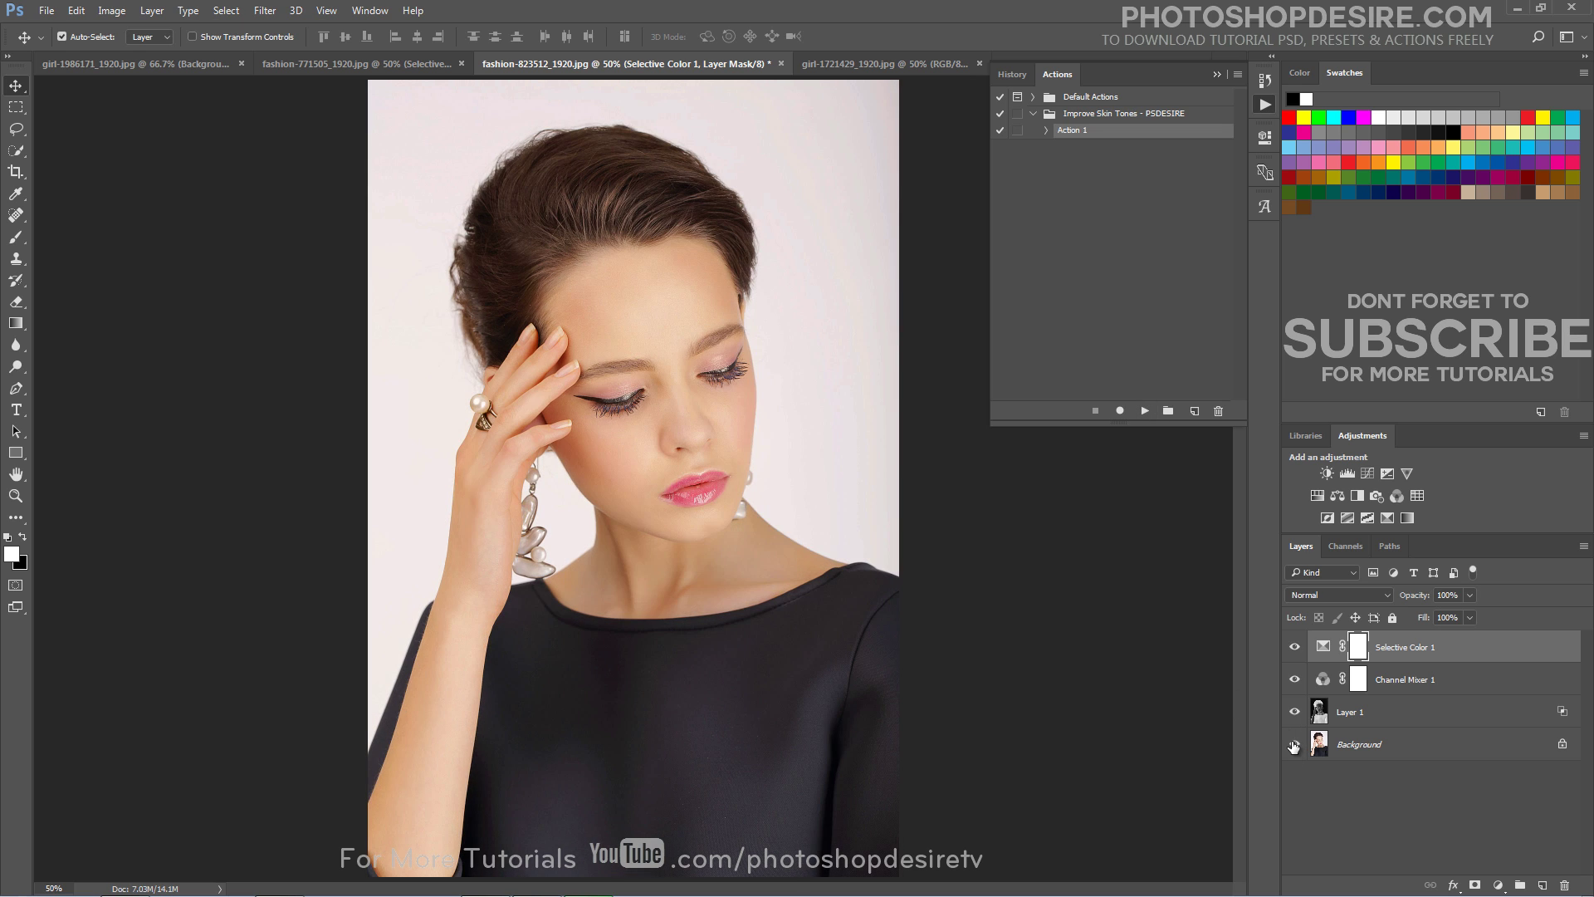
# Play Action 1 on girl-1721429_1920.jpg and compare its Background layer alone with all layers shown
pyautogui.click(871, 68)
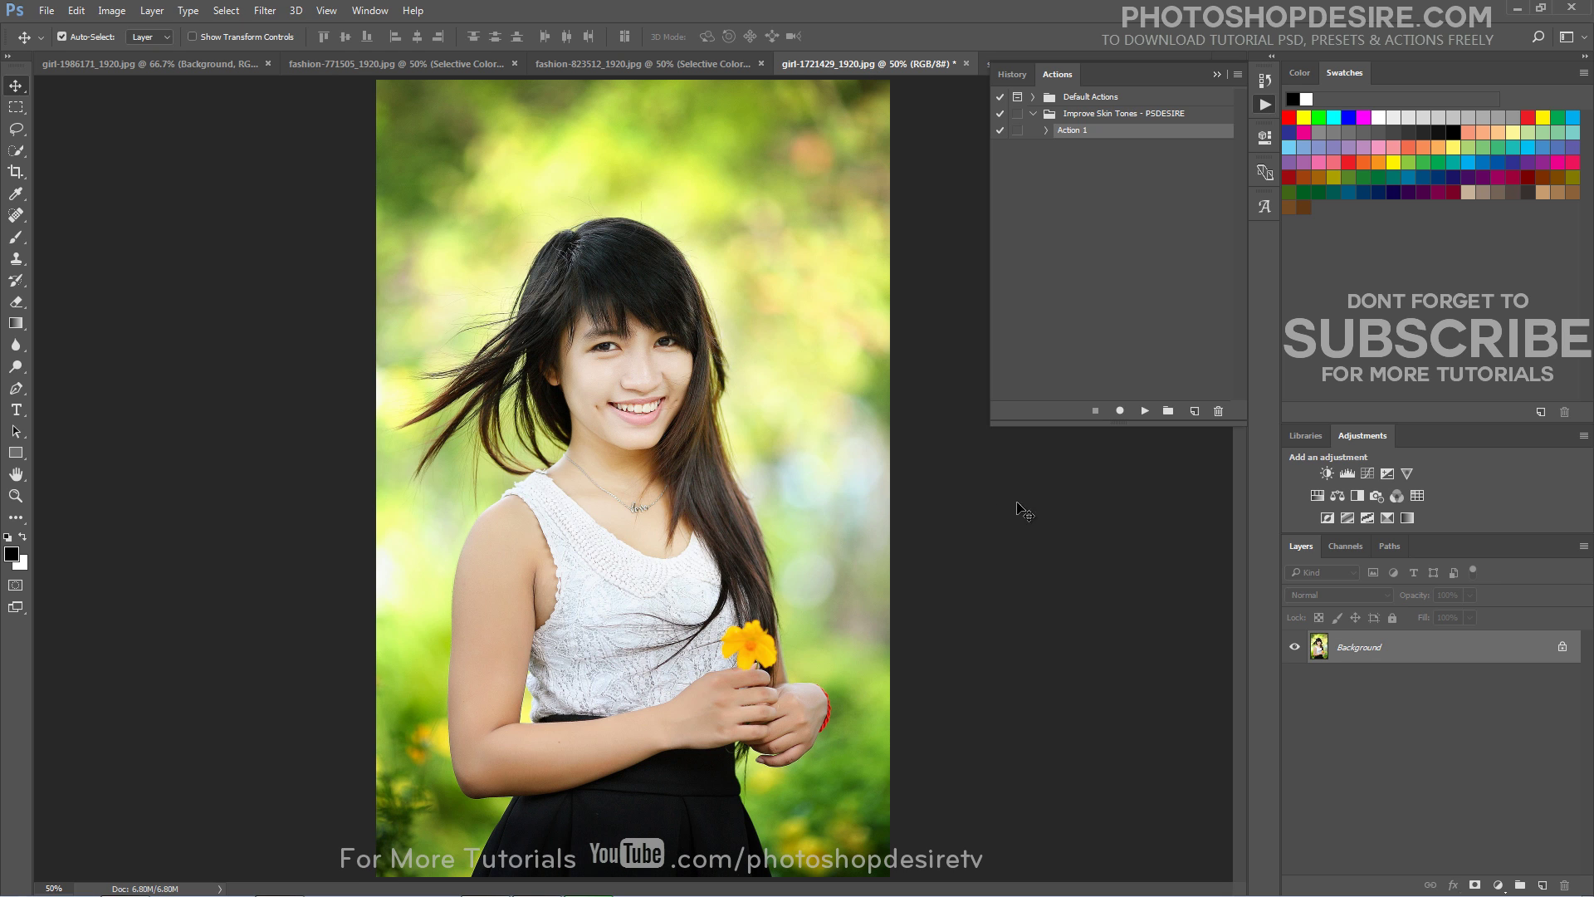
pyautogui.click(1146, 411)
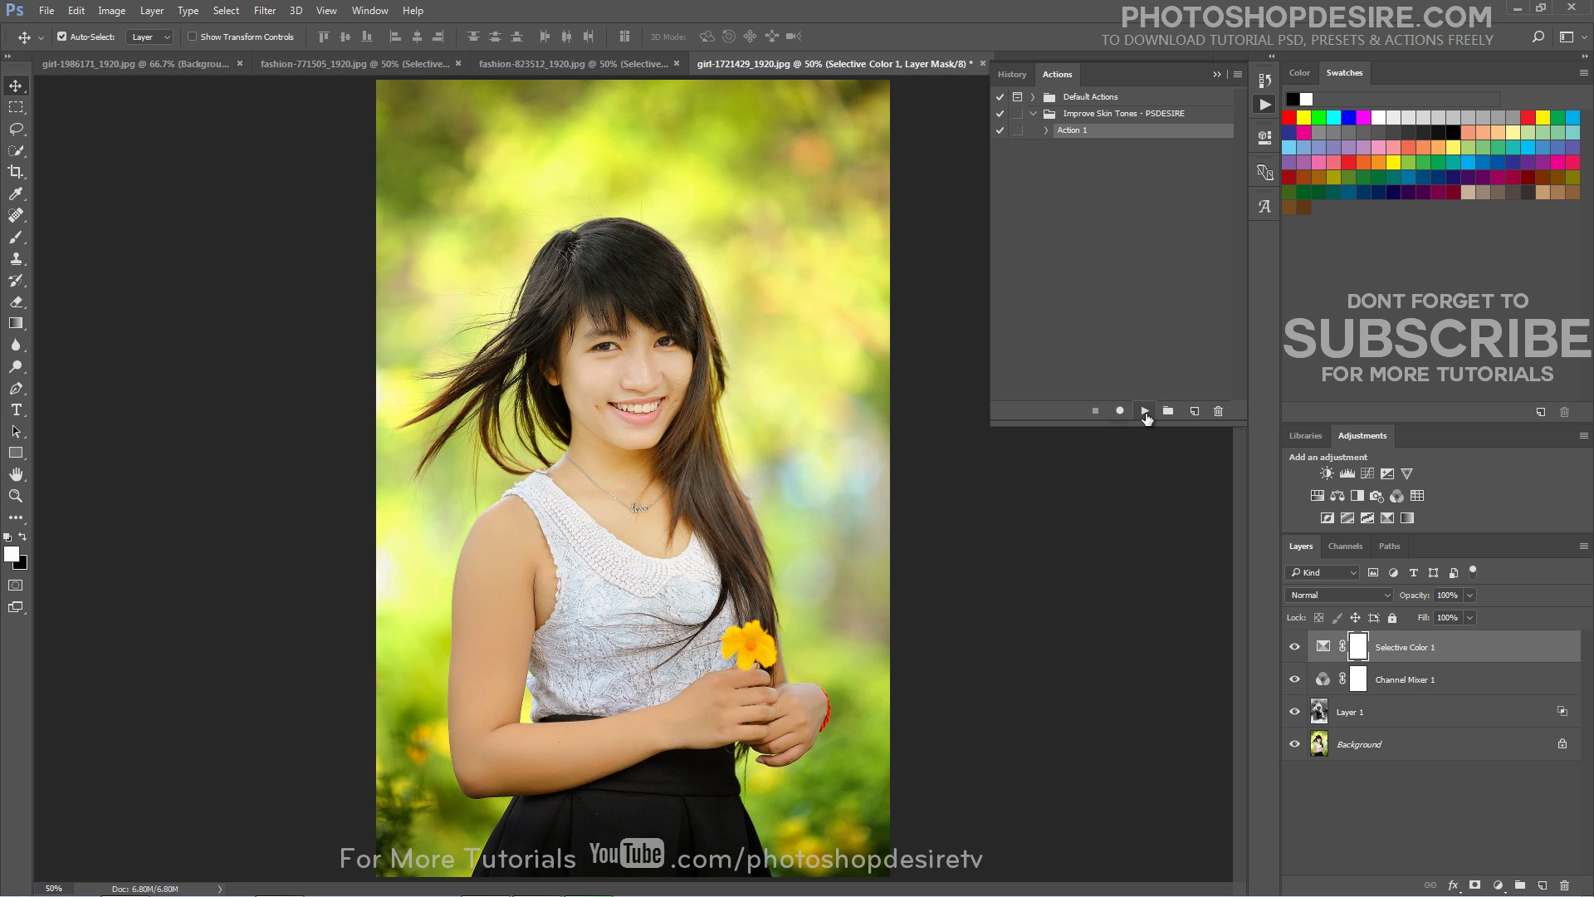
pyautogui.keyDown('alt'); pyautogui.click(1294, 745); pyautogui.keyUp('alt')
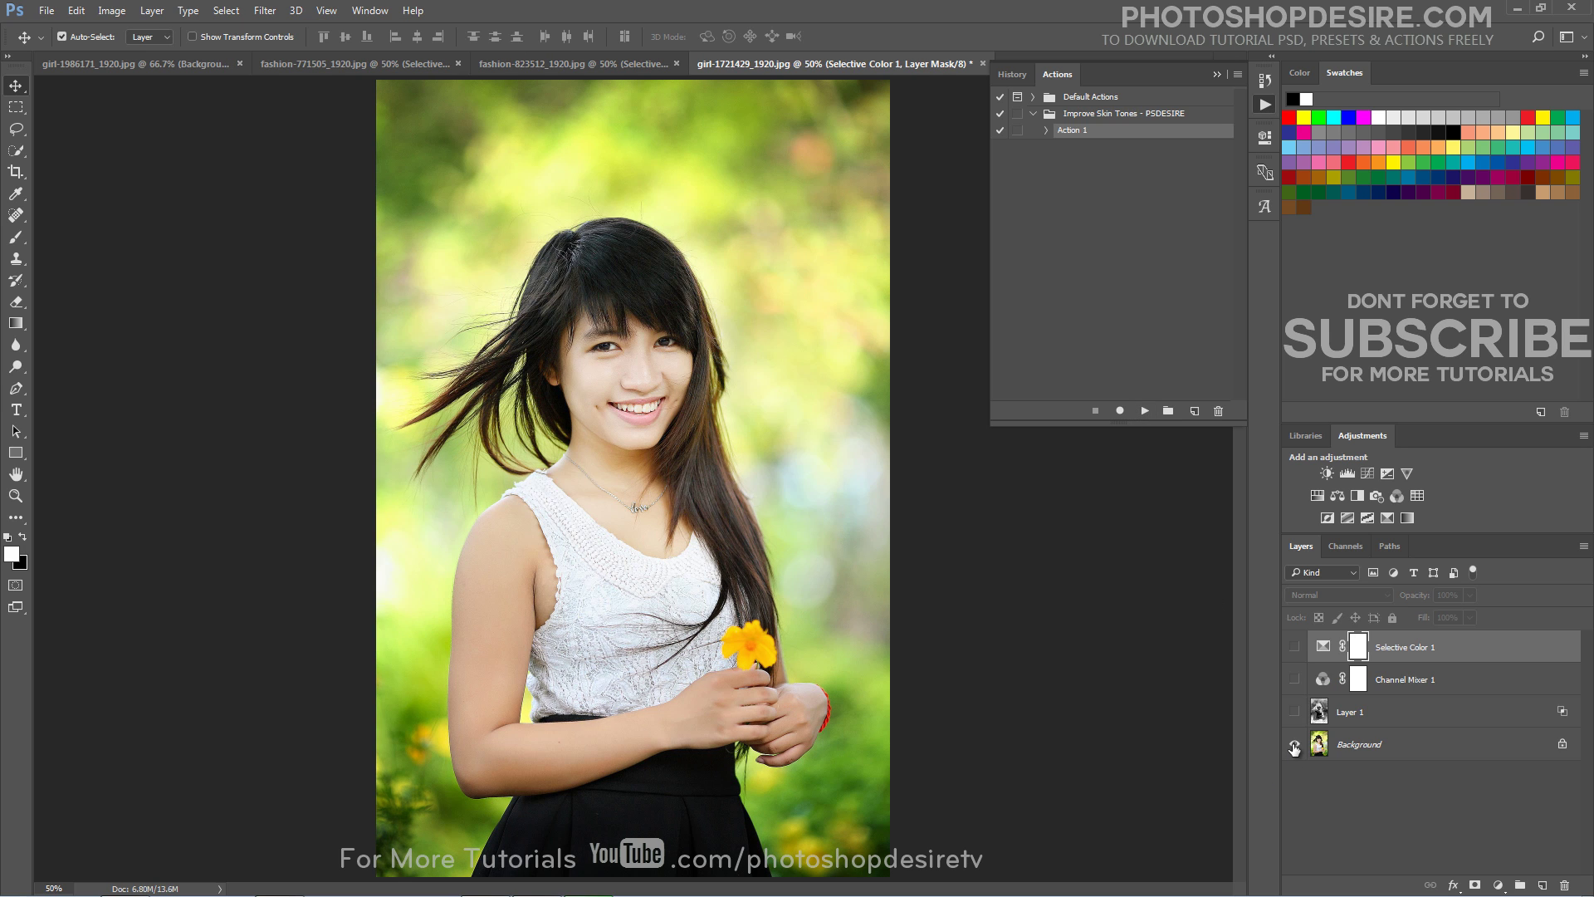
pyautogui.keyDown('alt'); pyautogui.click(1294, 745); pyautogui.keyUp('alt')
pyautogui.keyDown('alt'); pyautogui.click(1295, 745); pyautogui.keyUp('alt')
pyautogui.keyDown('alt'); pyautogui.click(1295, 744); pyautogui.keyUp('alt')
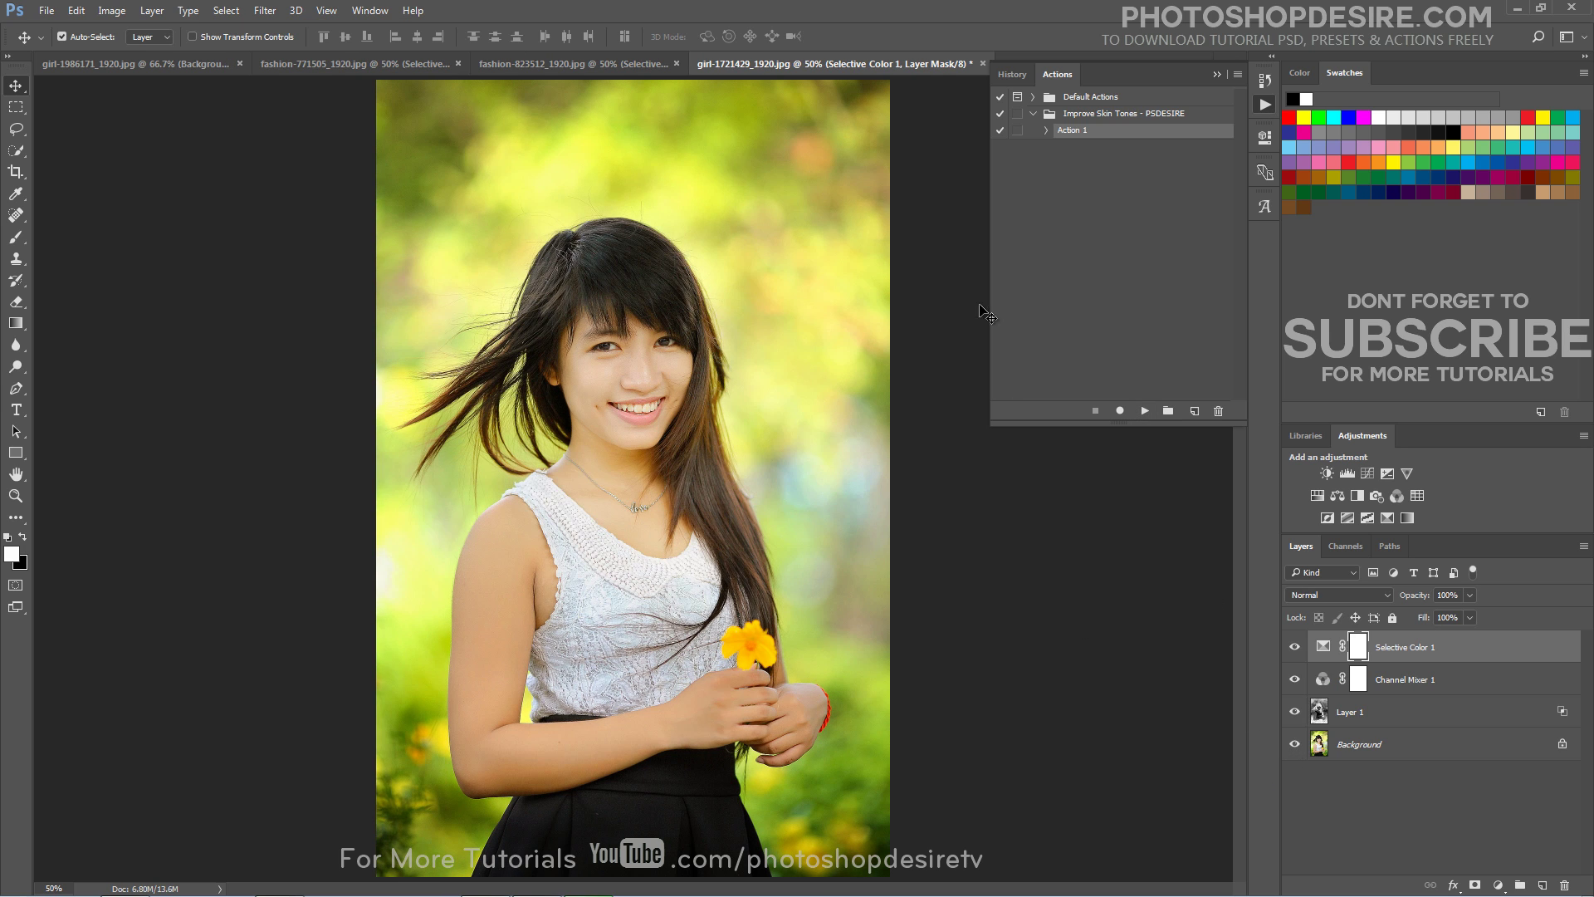
# Play Action 1 on sunglasses-635269_1920.jpg and compare the original photo with the result
pyautogui.click(1015, 55)
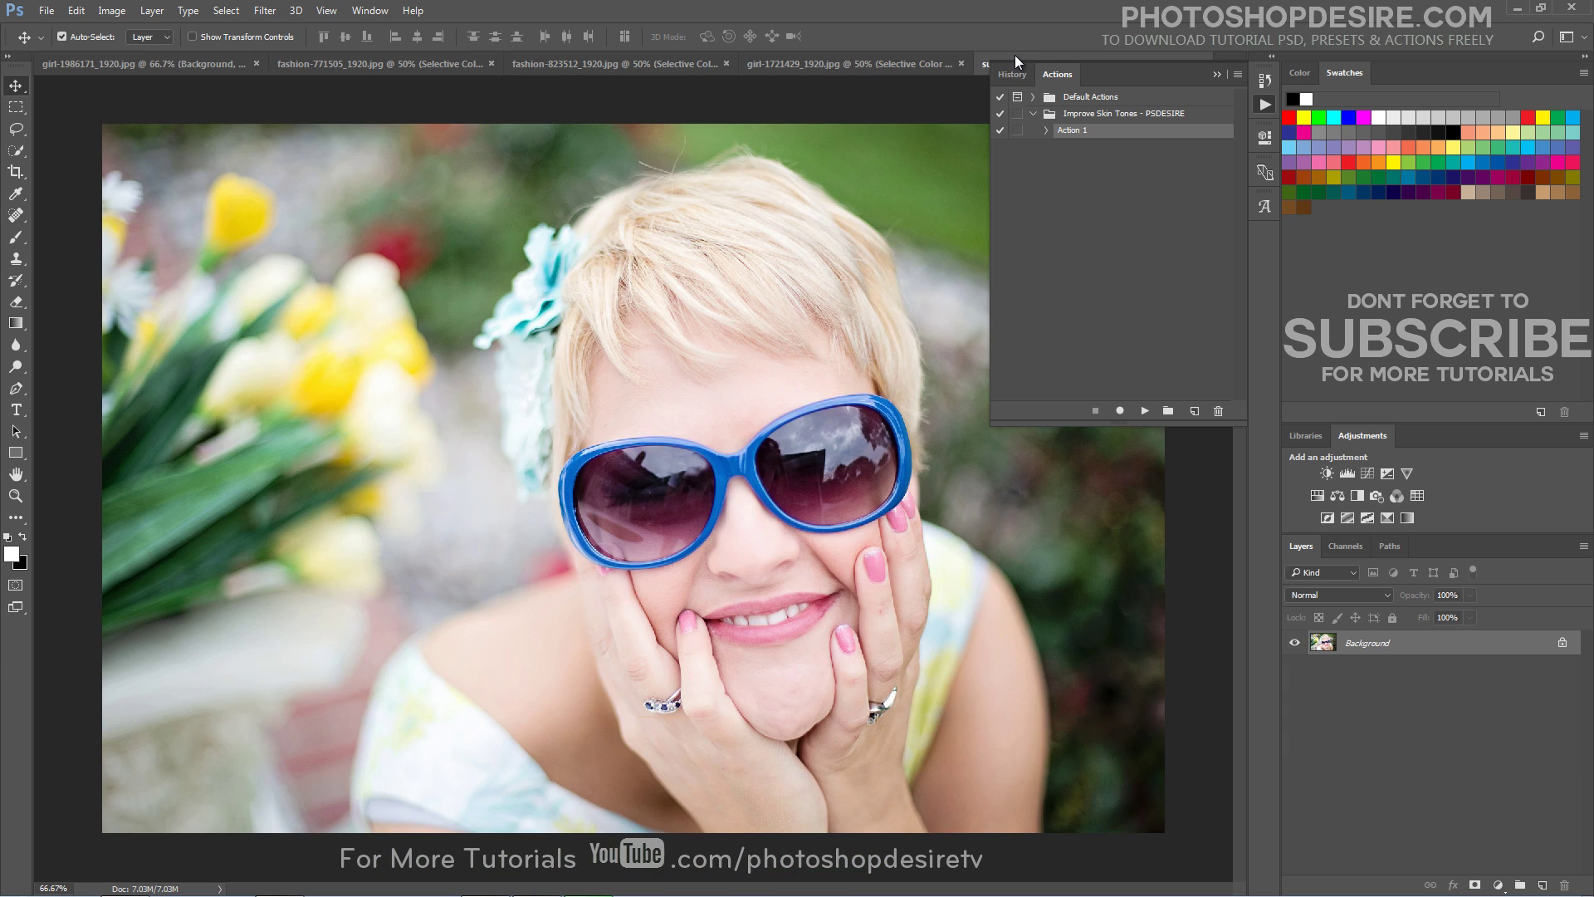
pyautogui.click(1145, 411)
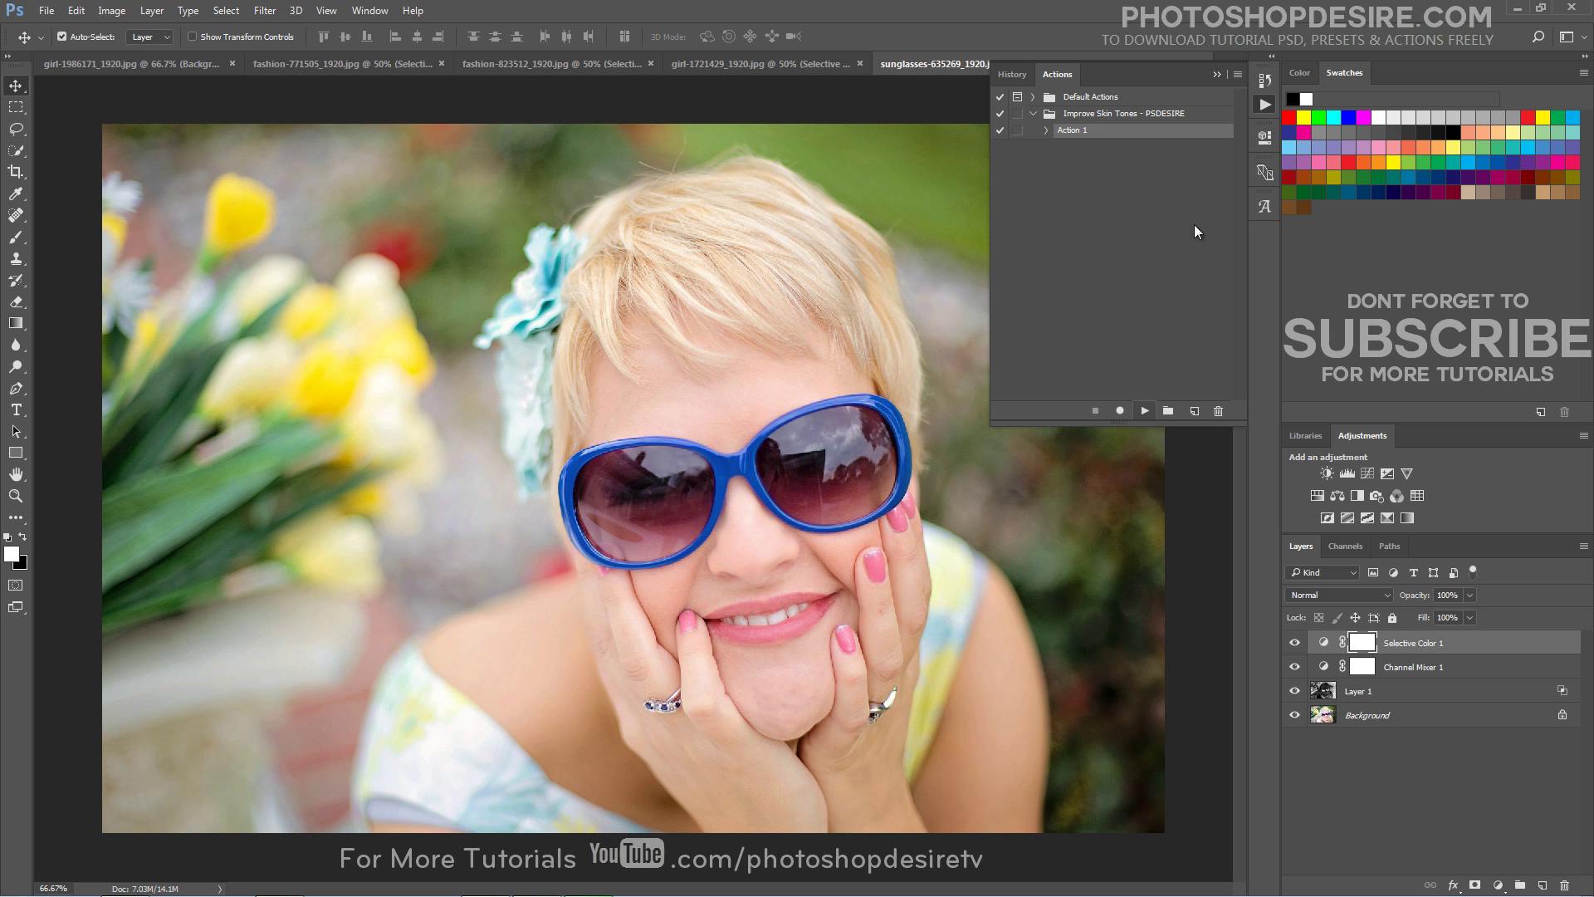
pyautogui.click(1215, 73)
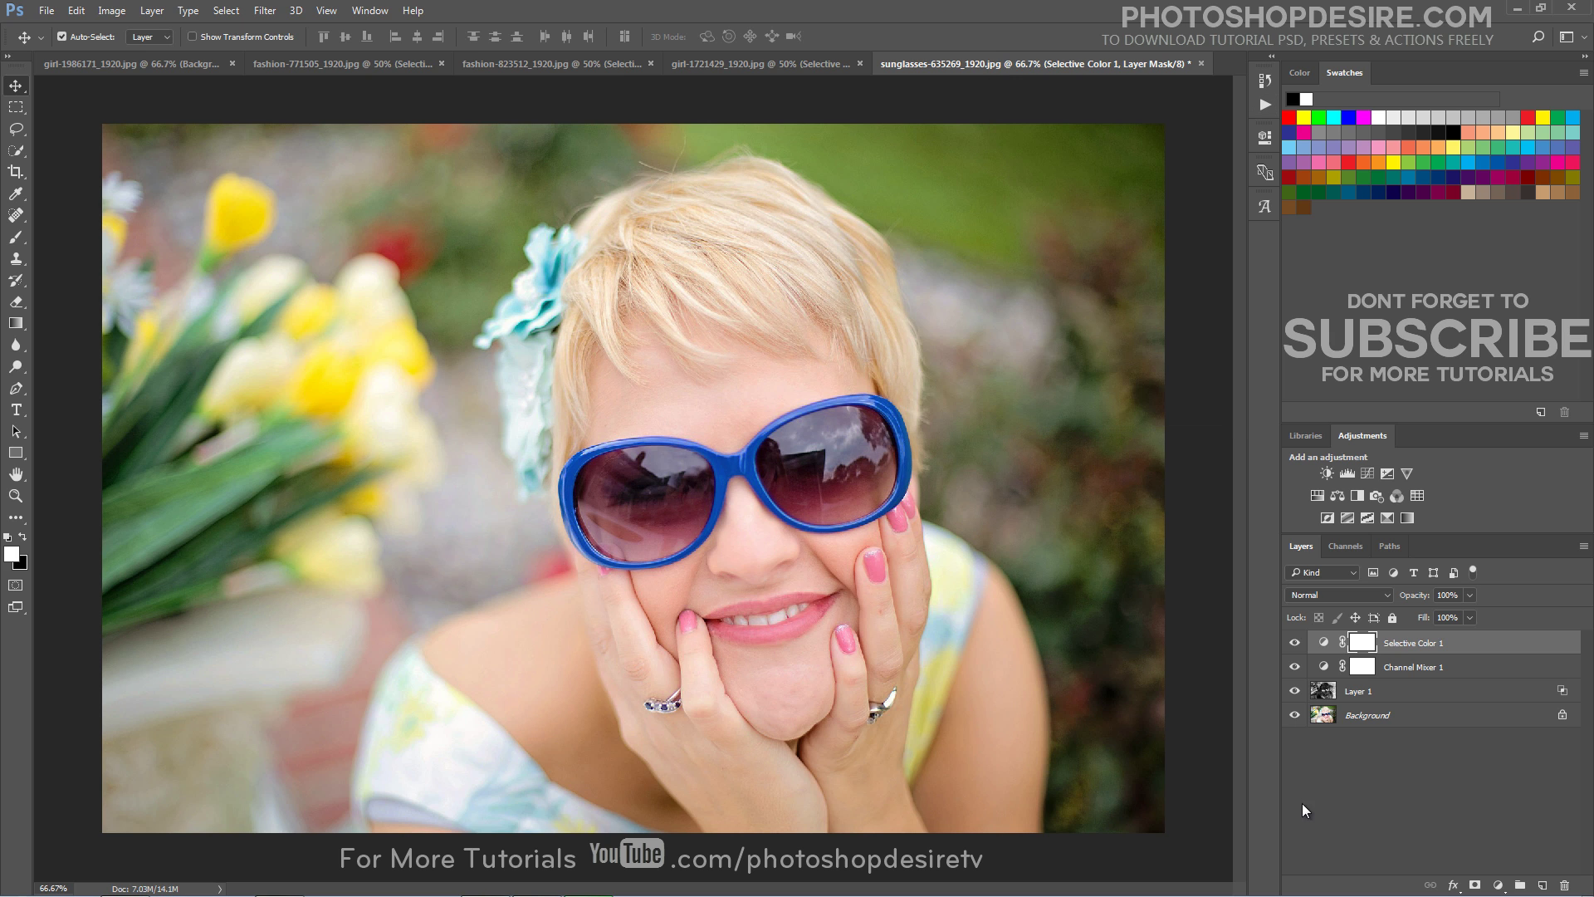
pyautogui.keyDown('alt'); pyautogui.click(1293, 717); pyautogui.keyUp('alt')
pyautogui.keyDown('alt'); pyautogui.click(1293, 717); pyautogui.keyUp('alt')
pyautogui.keyDown('alt'); pyautogui.click(1293, 717); pyautogui.keyUp('alt')
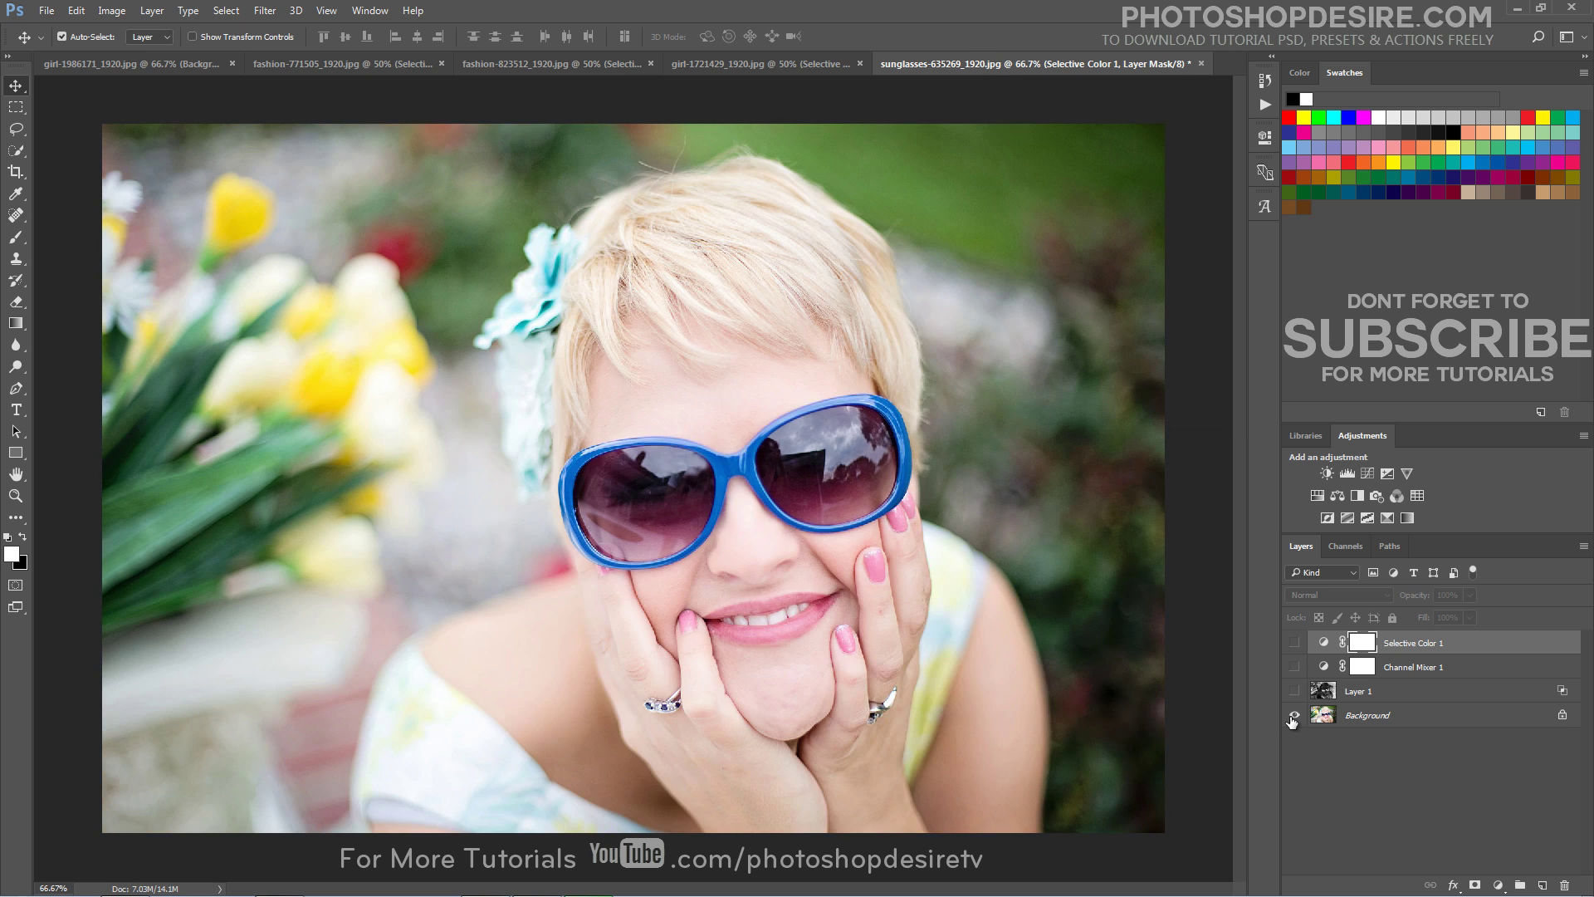
pyautogui.keyDown('alt'); pyautogui.click(1293, 717); pyautogui.keyUp('alt')
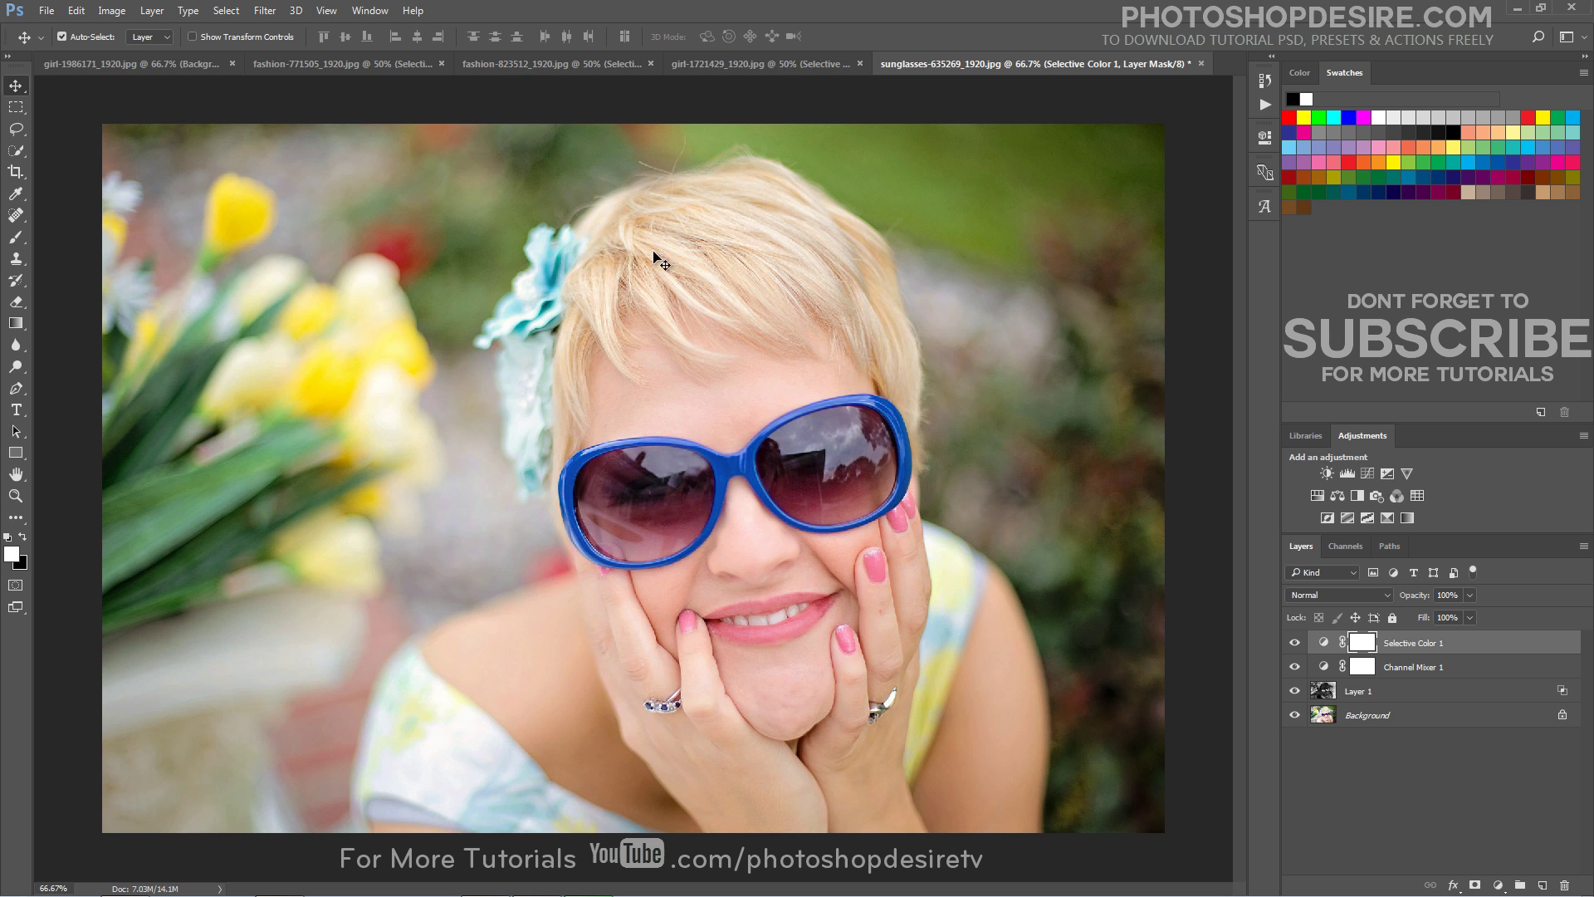
# Review the results in the other edited portraits, ending on girl-1986171_1920.jpg
pyautogui.click(724, 68)
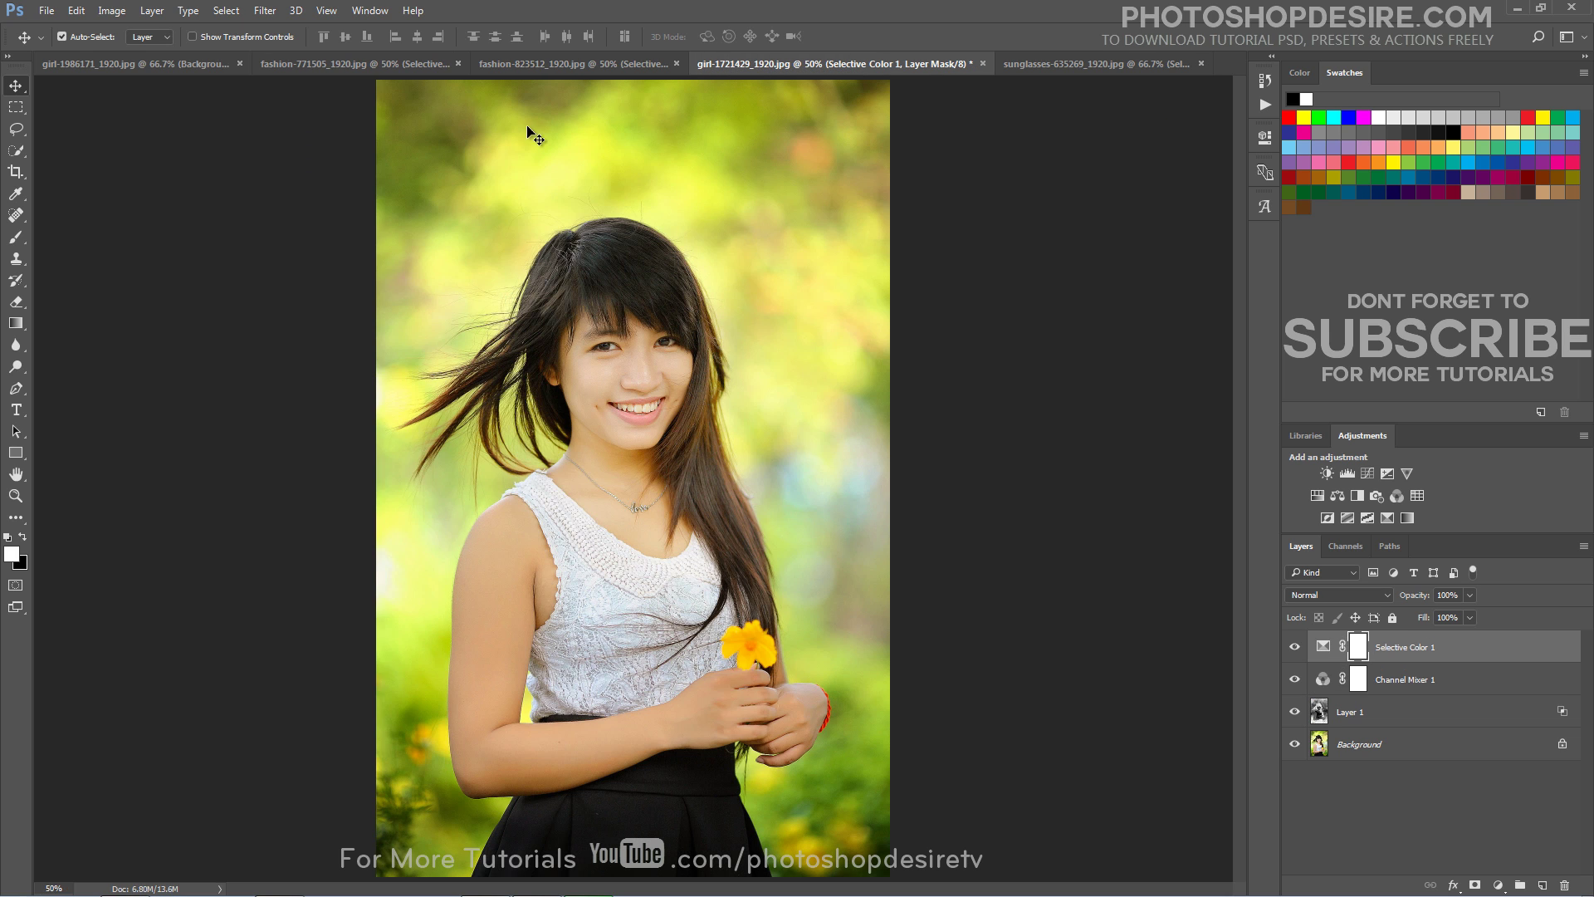
pyautogui.click(514, 64)
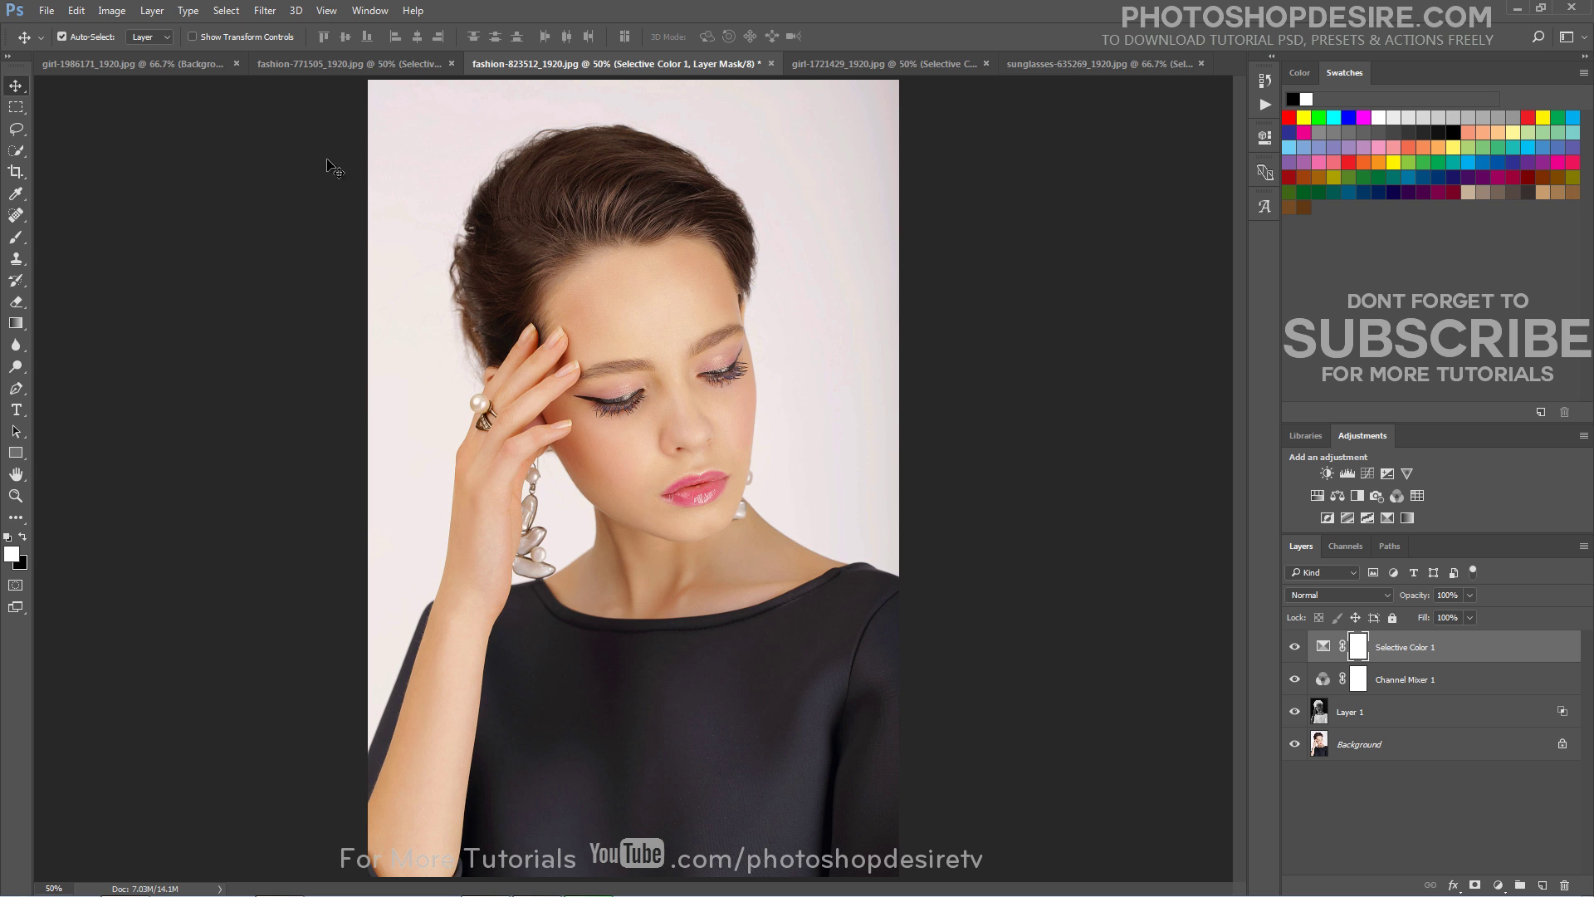
pyautogui.click(333, 66)
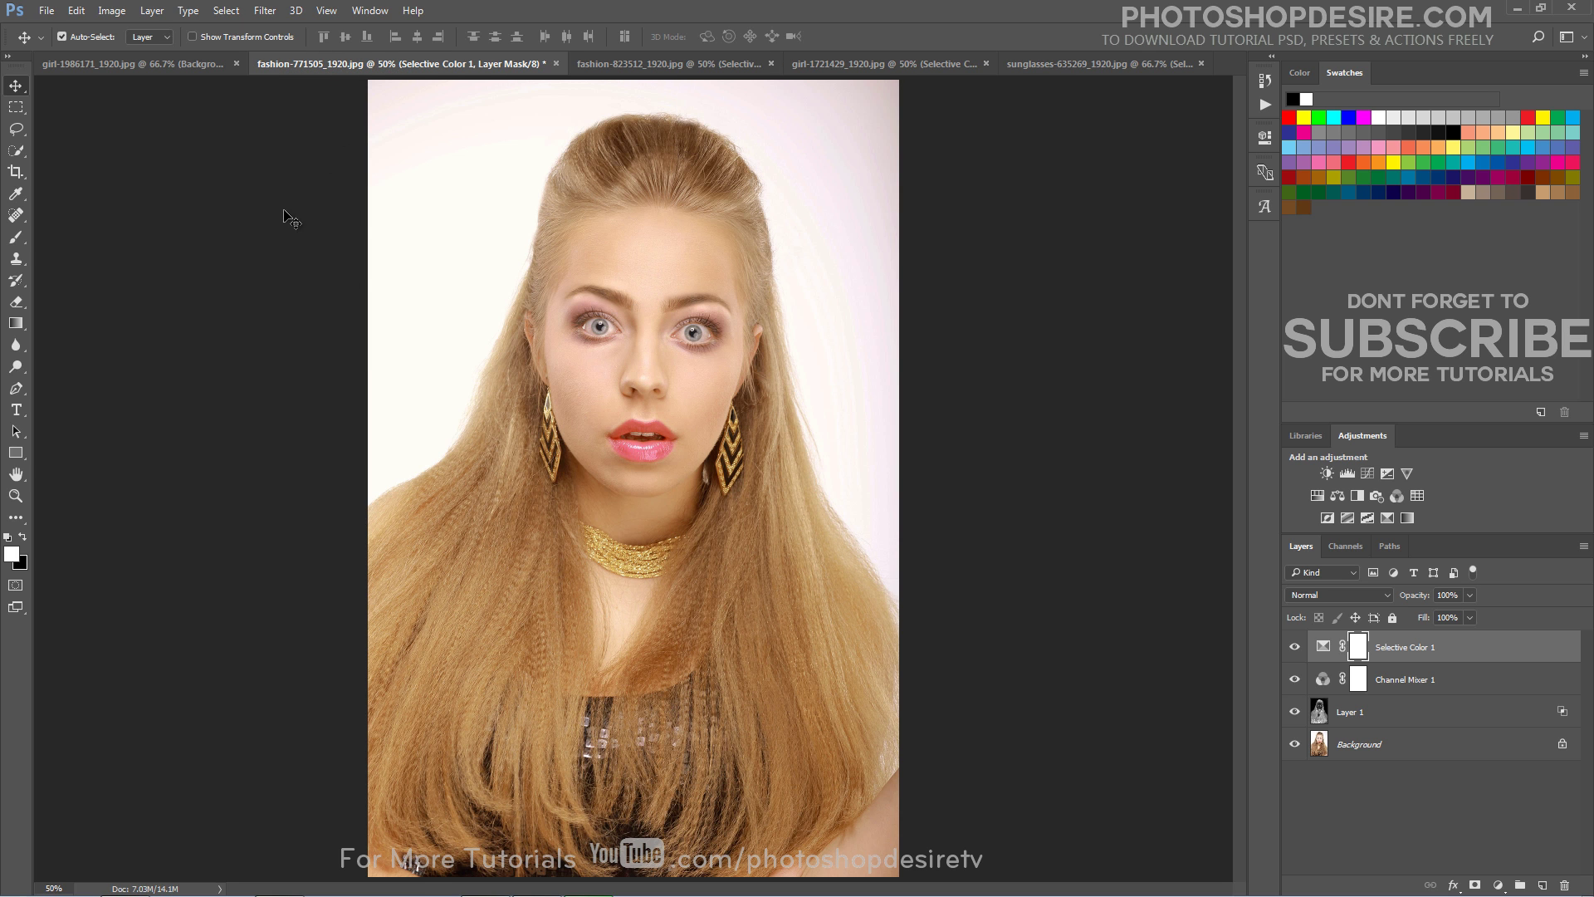
pyautogui.click(196, 66)
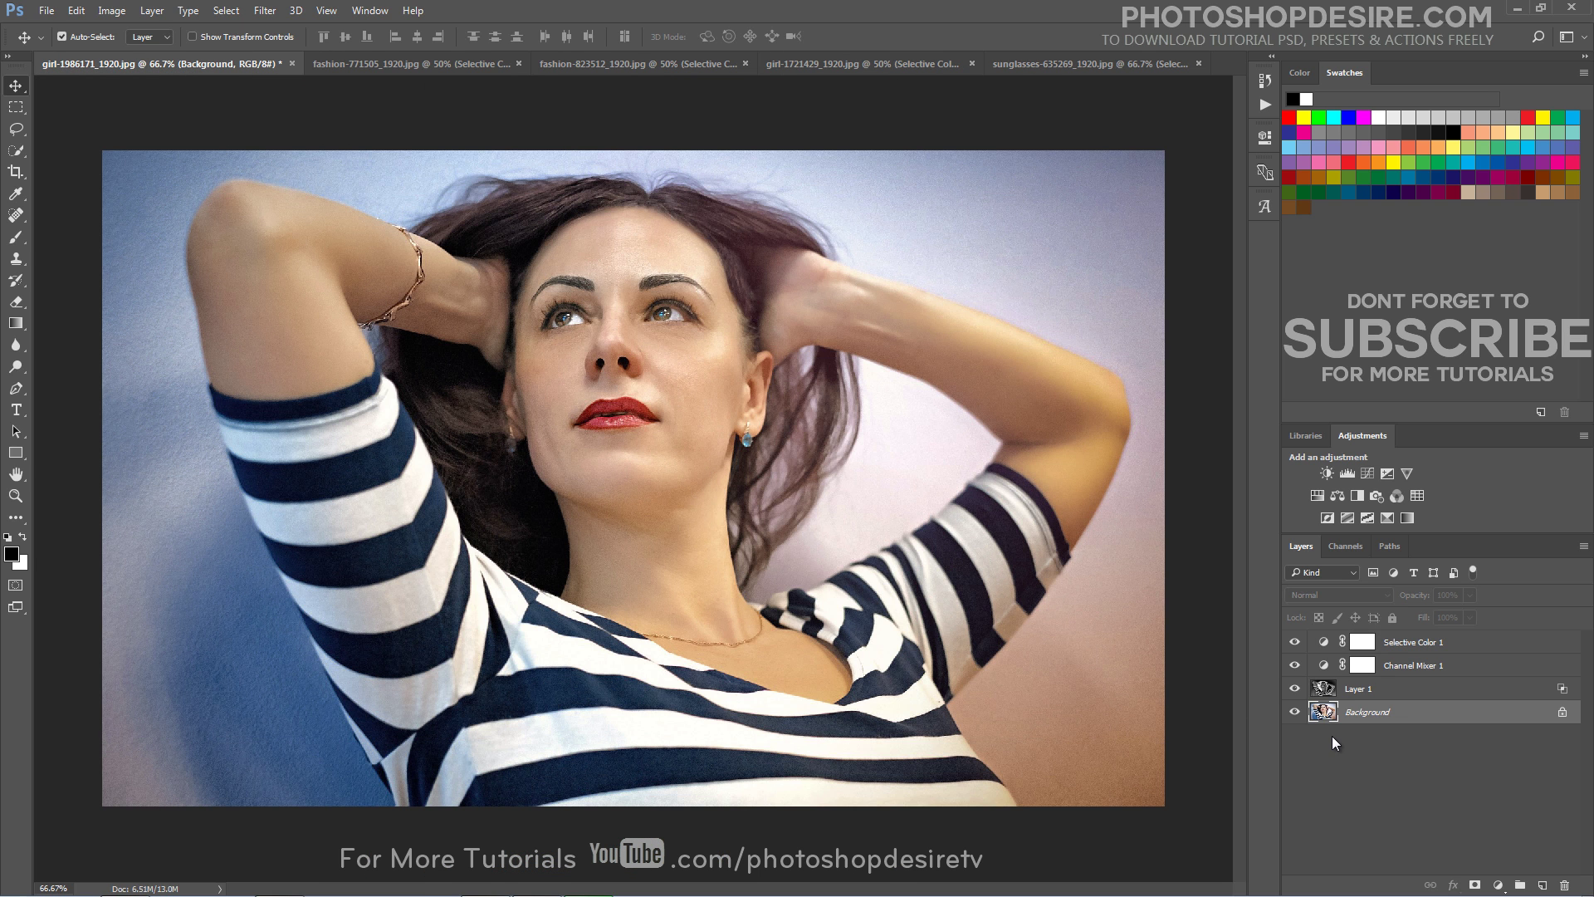